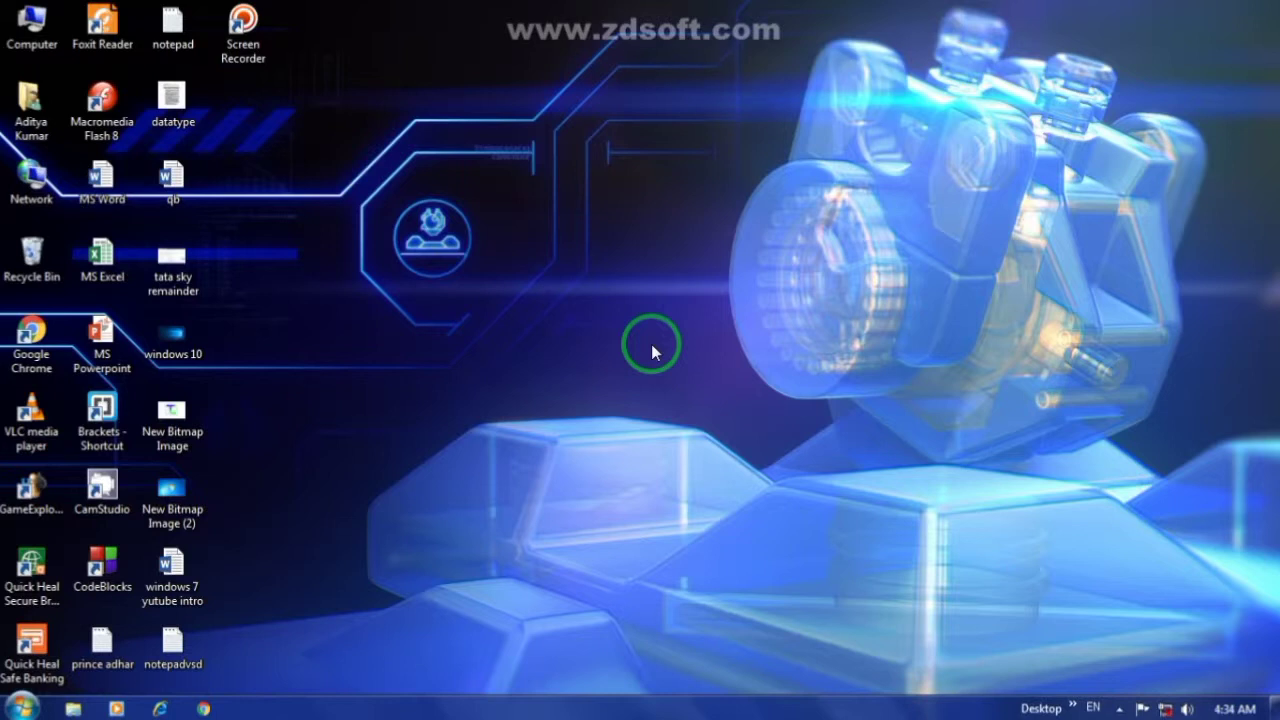
# Open the "windows 7 yutube intro" document from the desktop, dismiss the Office activation wizard and maximize the document window.
pyautogui.doubleClick(172, 570)
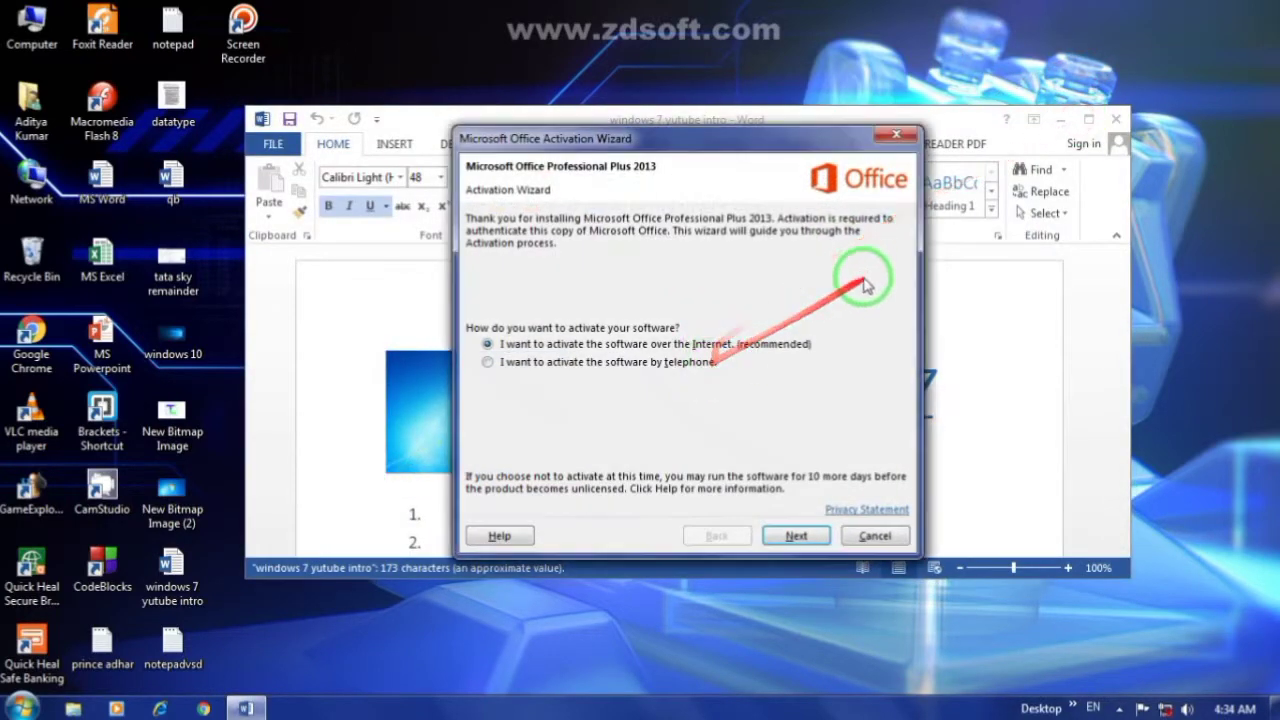
pyautogui.click(895, 134)
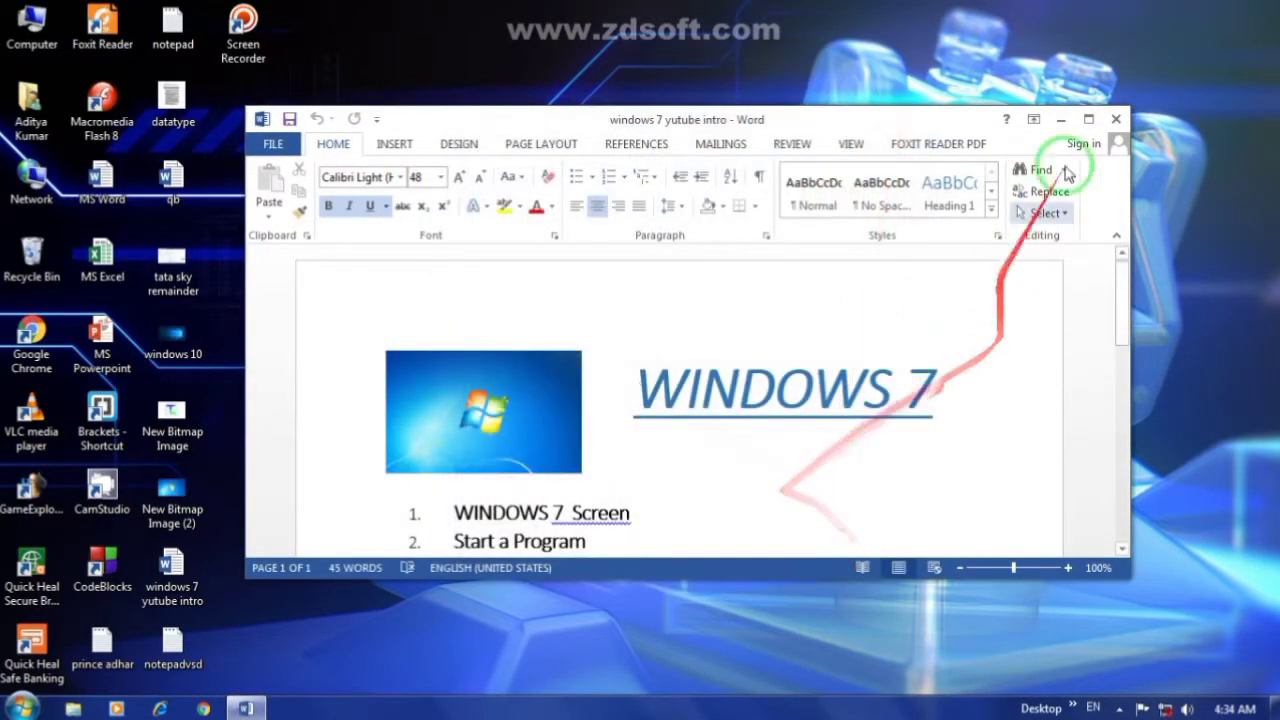
pyautogui.click(1088, 119)
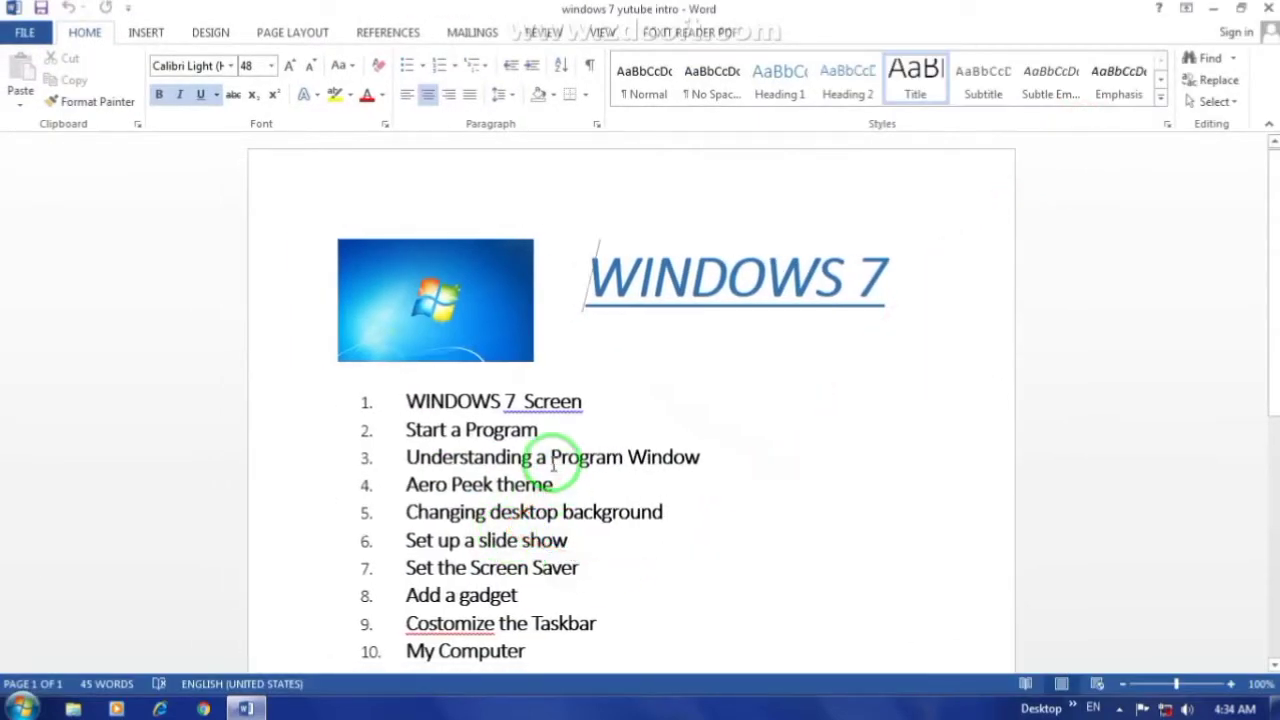
# Highlight the topics "Start a Program" and "Understanding a Program Window" while reviewing the numbered list, and minimize the document.
pyautogui.click(404, 430)
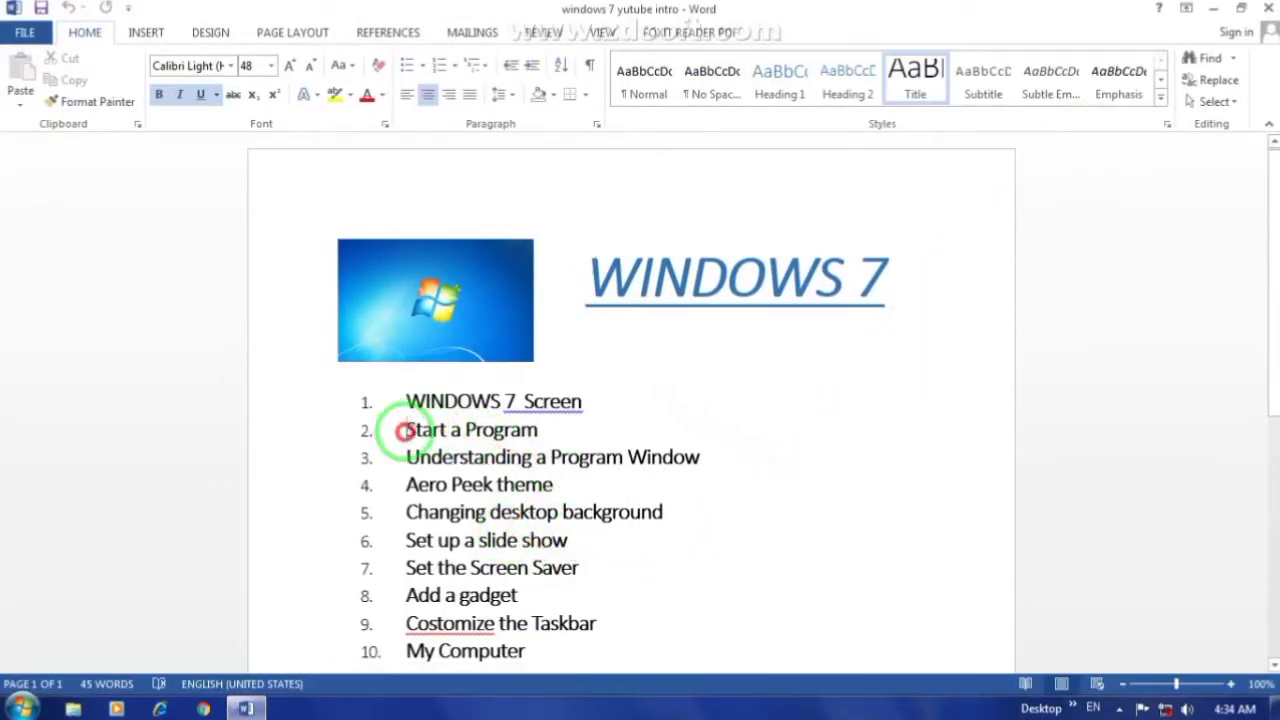
pyautogui.moveTo(404, 430); pyautogui.dragTo(540, 432)
pyautogui.moveTo(403, 458); pyautogui.dragTo(711, 474)
pyautogui.click(470, 484)
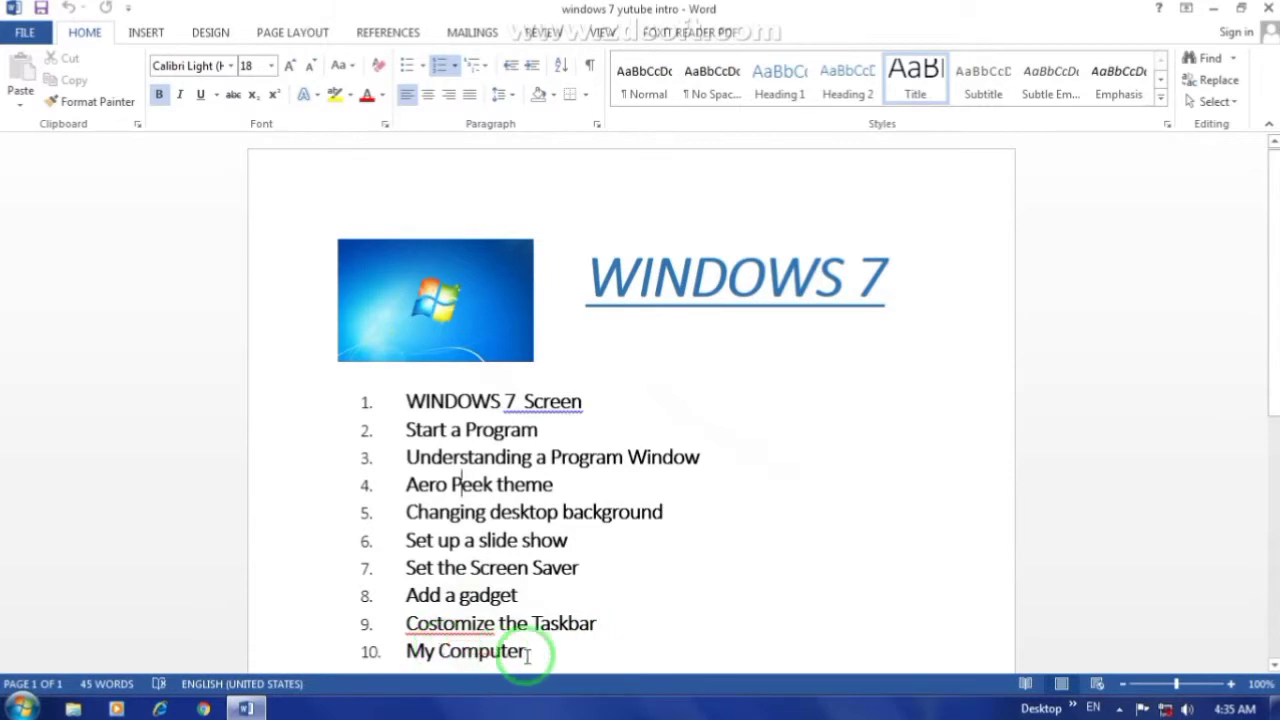
pyautogui.click(1226, 10)
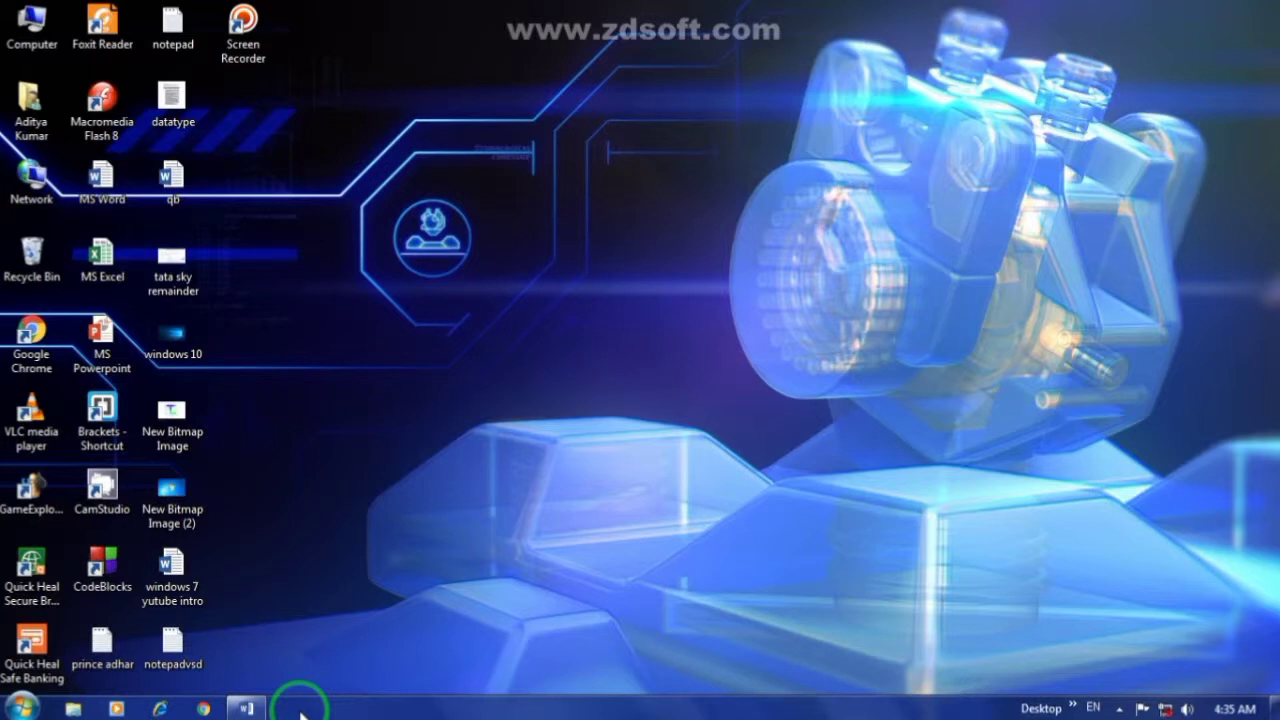
# Display the desktop's options for creating new items and the system calendar and clock, dismissing each one.
pyautogui.rightClick(349, 265)
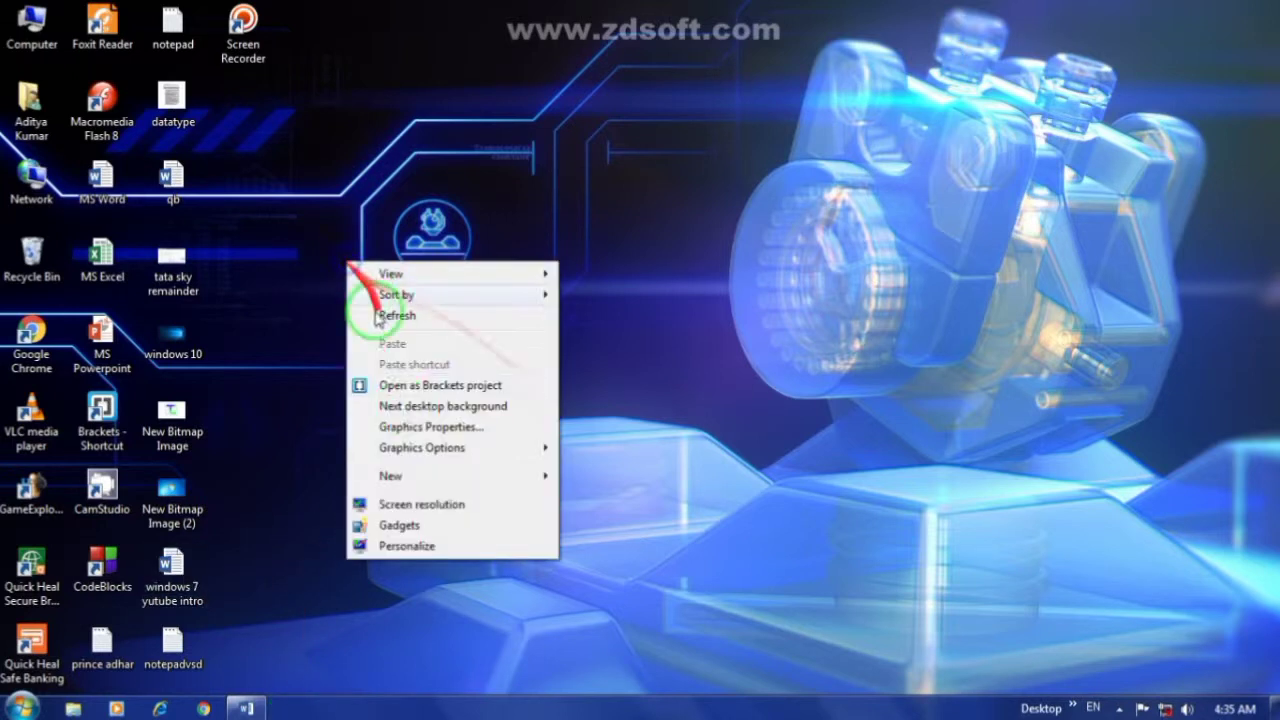
pyautogui.moveTo(416, 485)
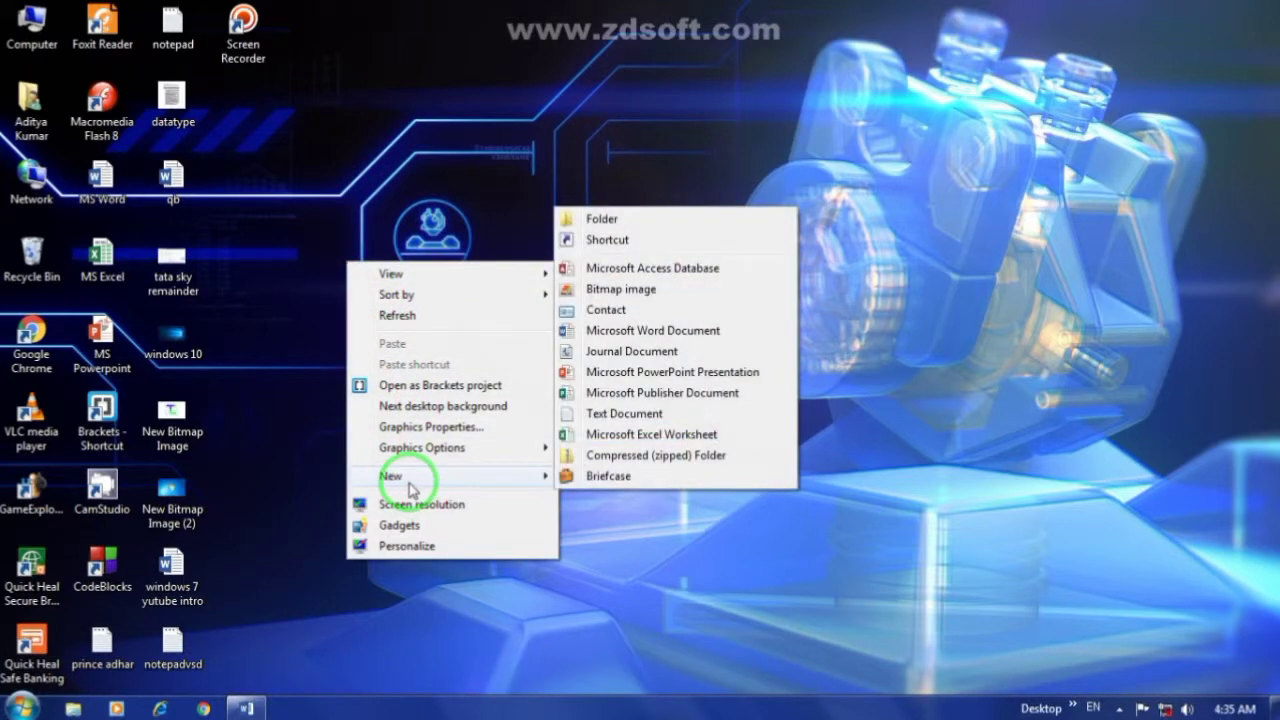
pyautogui.click(305, 400)
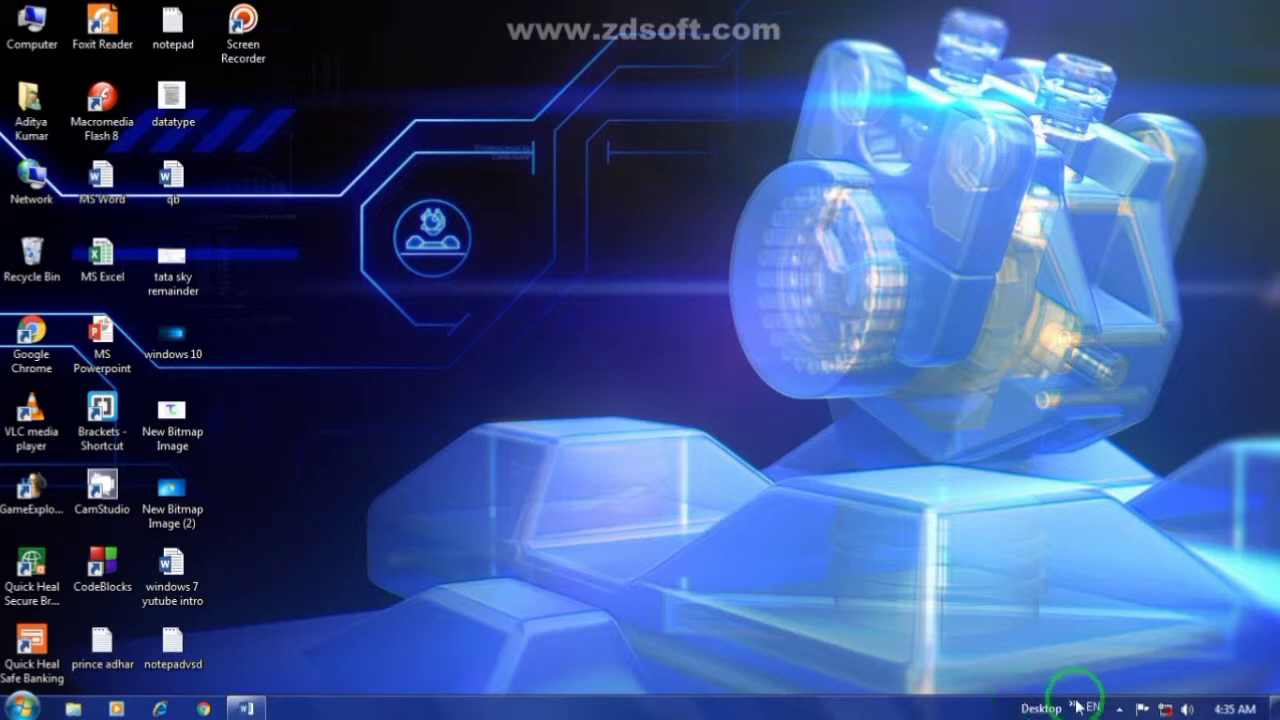
pyautogui.click(1244, 710)
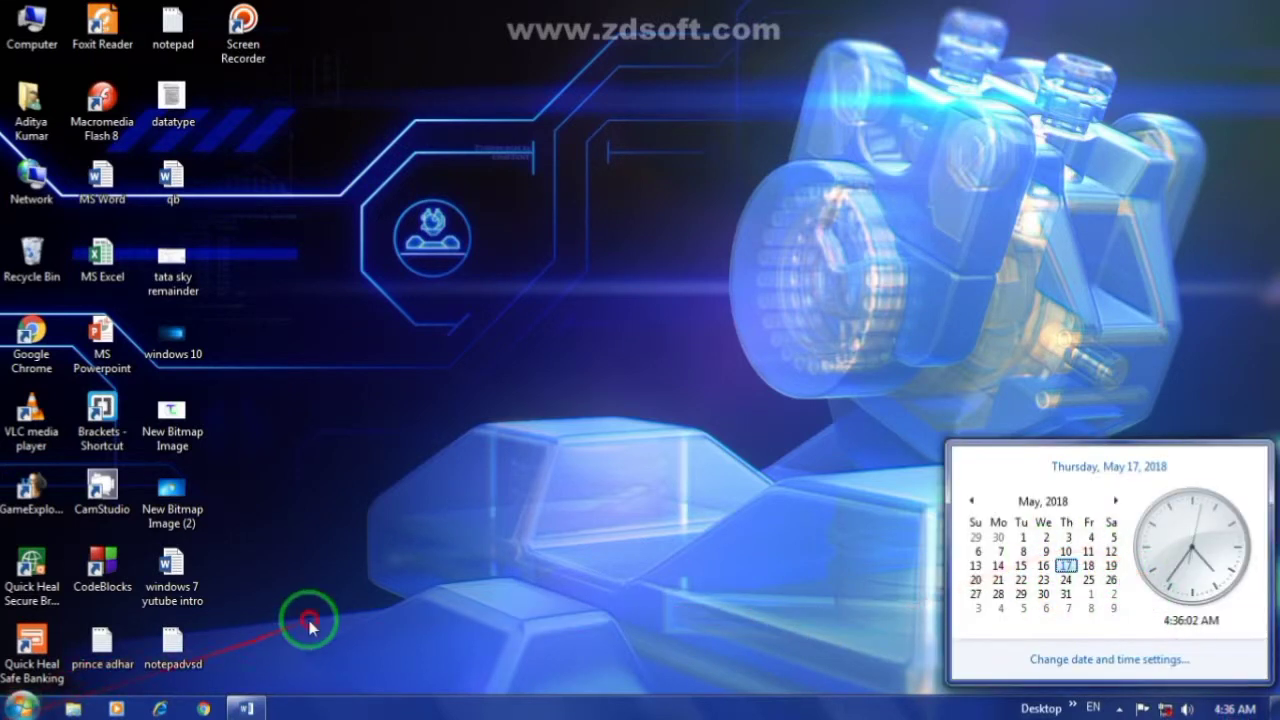
pyautogui.click(235, 680)
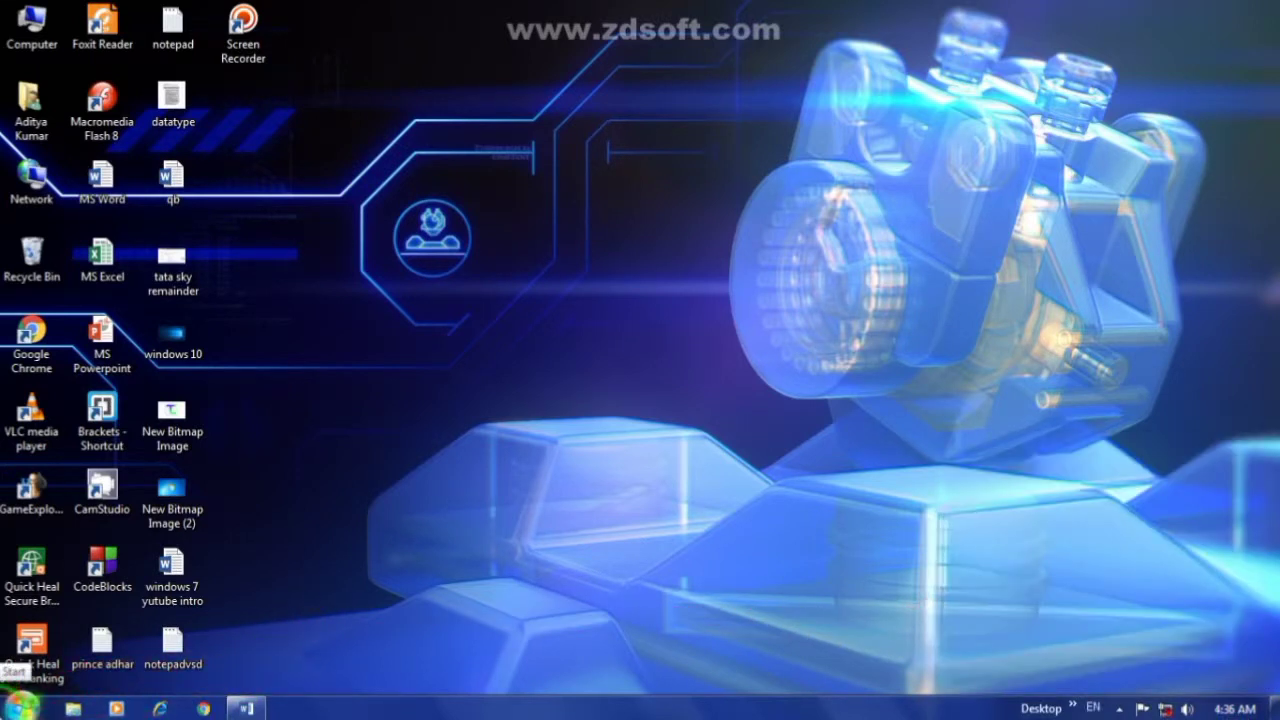
# Look over the Start menu's program list, including the recent files of Brackets, and close the menu.
pyautogui.click(10, 700)
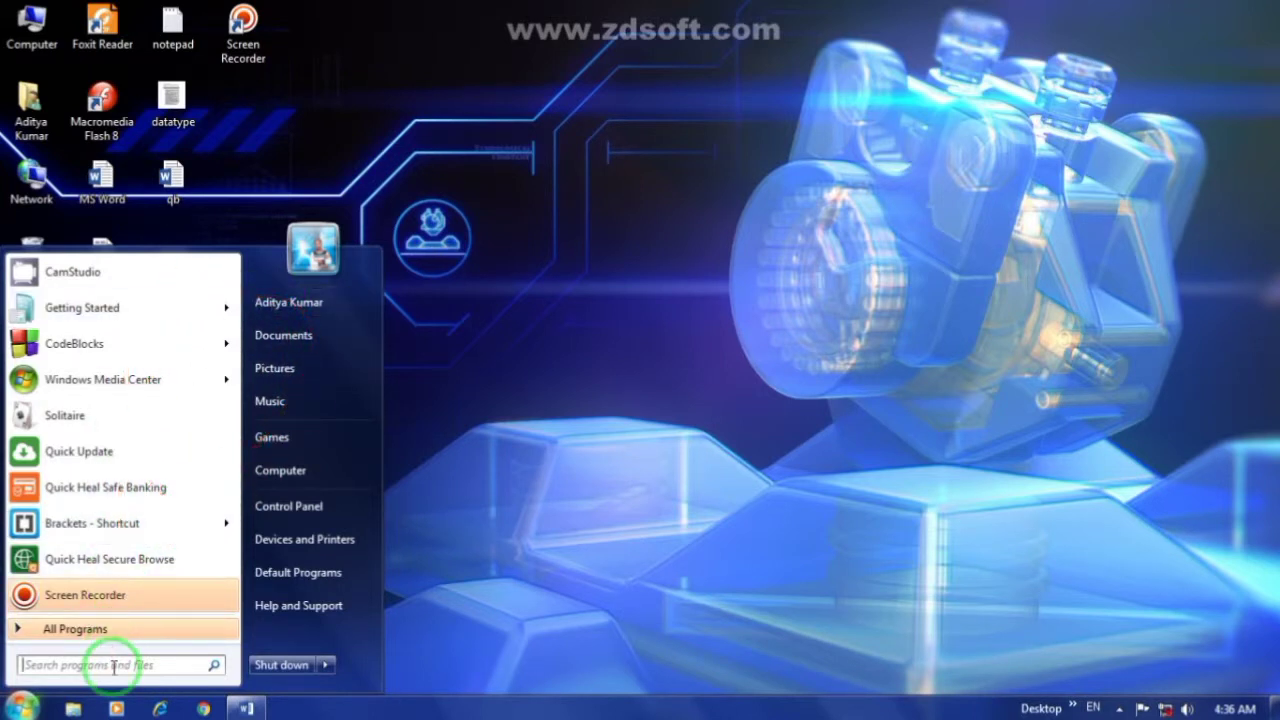
pyautogui.moveTo(141, 530)
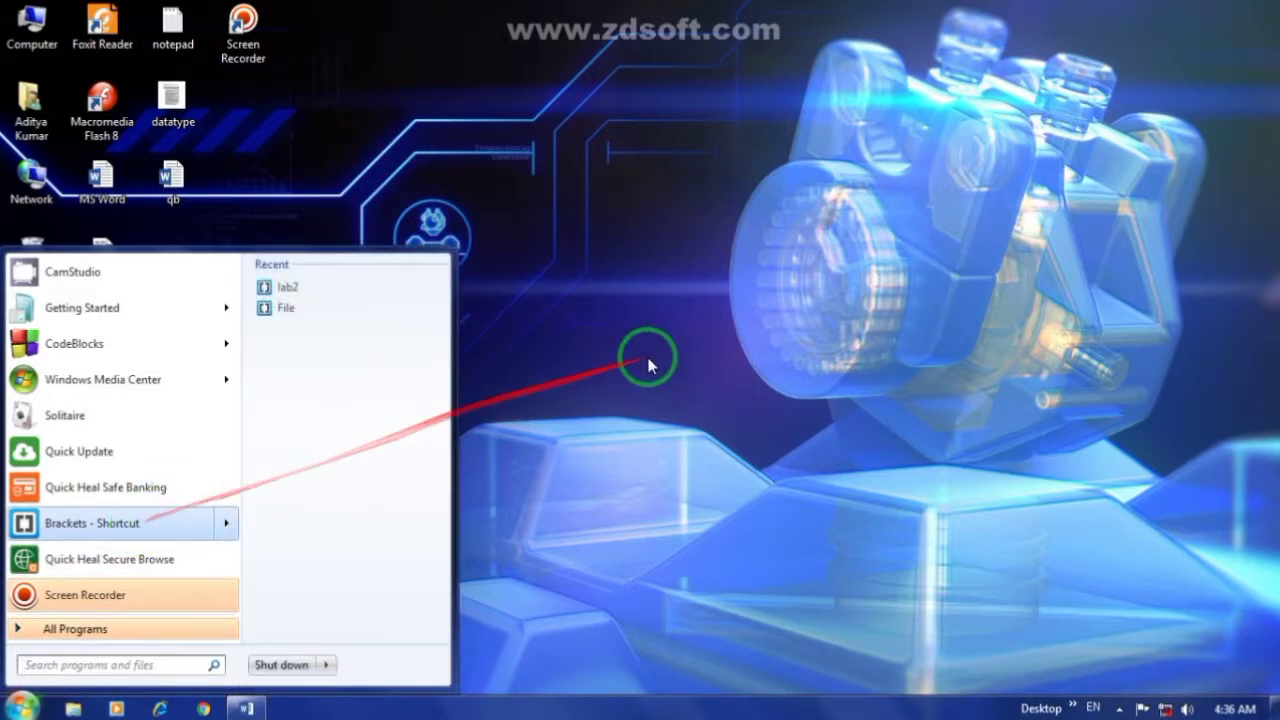
pyautogui.click(667, 337)
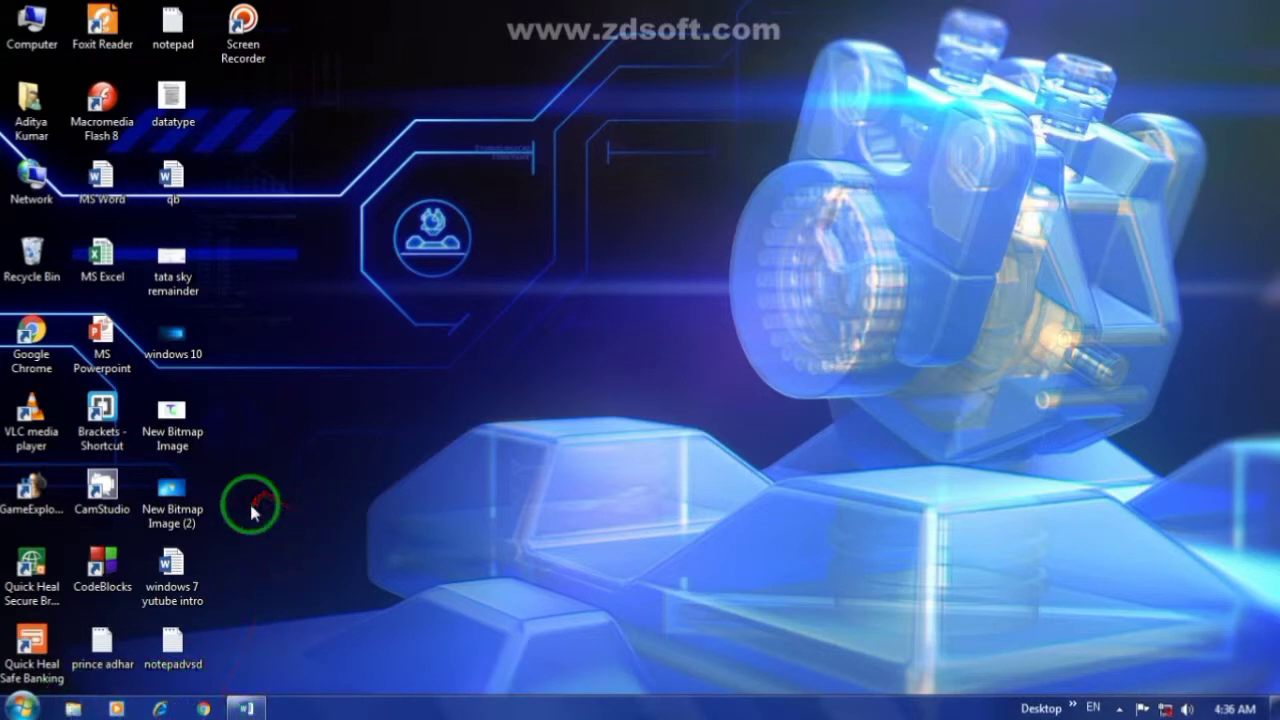
pyautogui.click(20, 706)
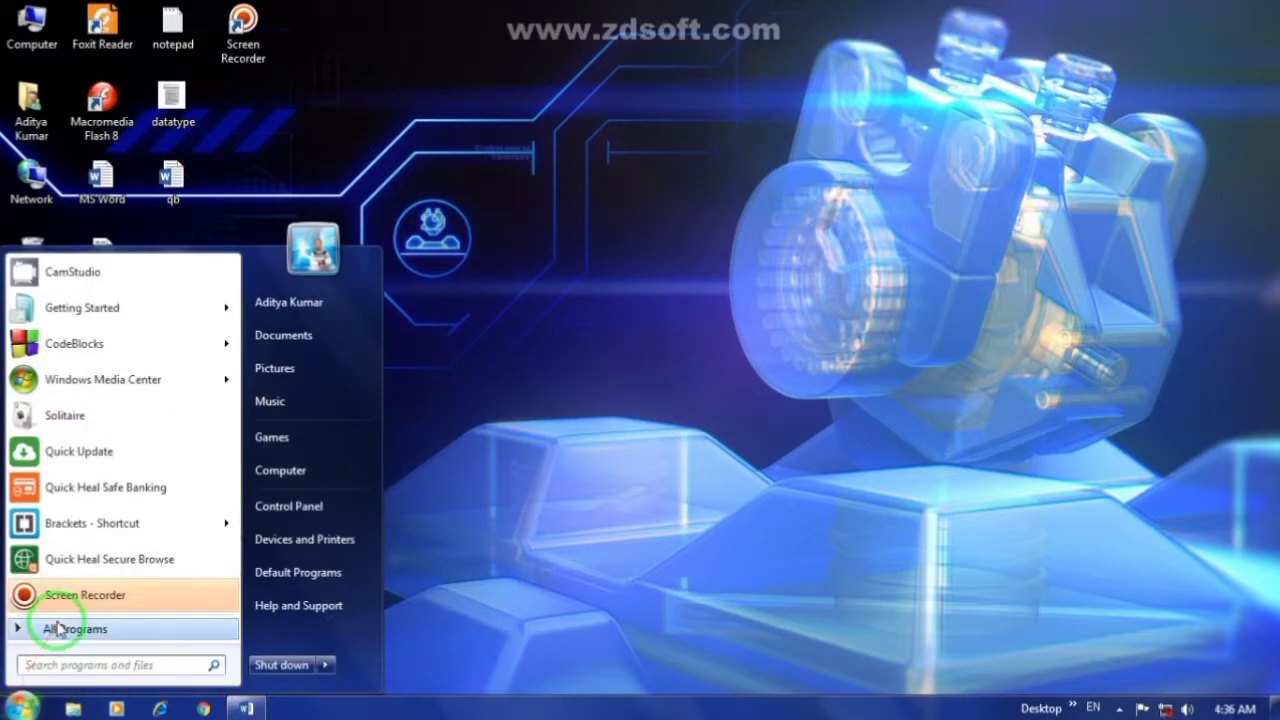
pyautogui.click(851, 357)
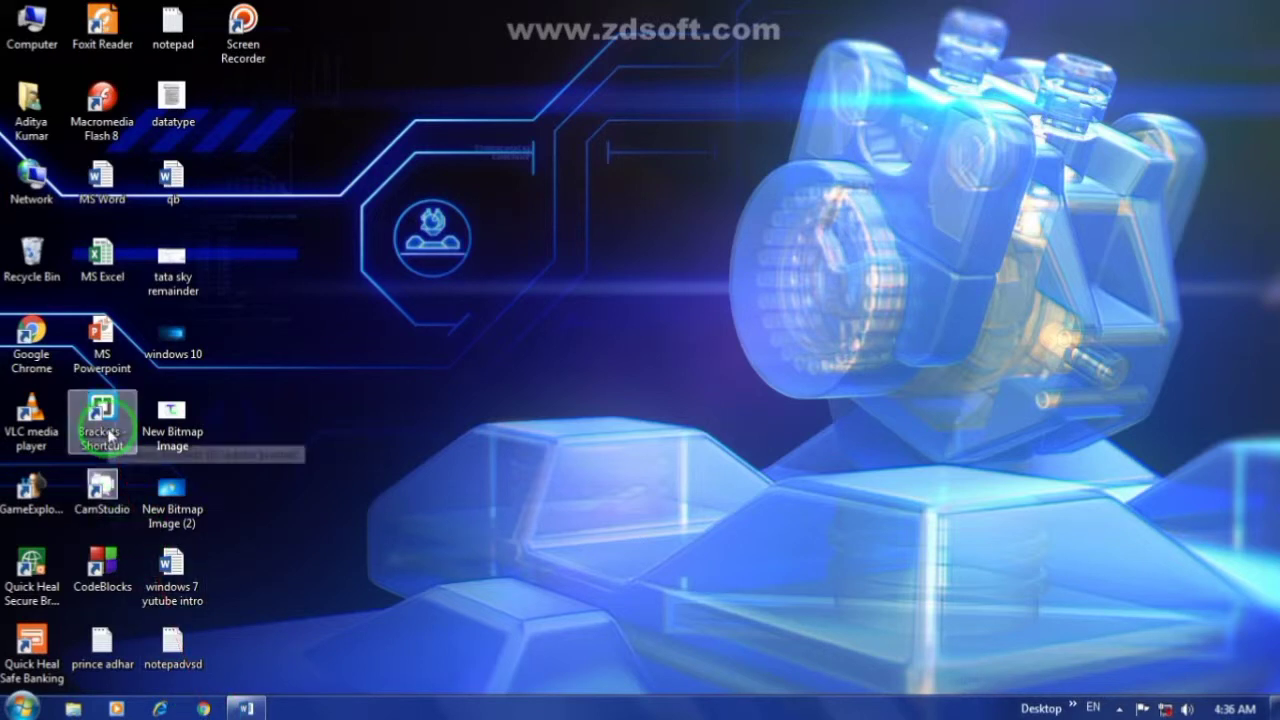
# Pin the Brackets desktop shortcut to the taskbar.
pyautogui.moveTo(91, 420); pyautogui.dragTo(326, 706)
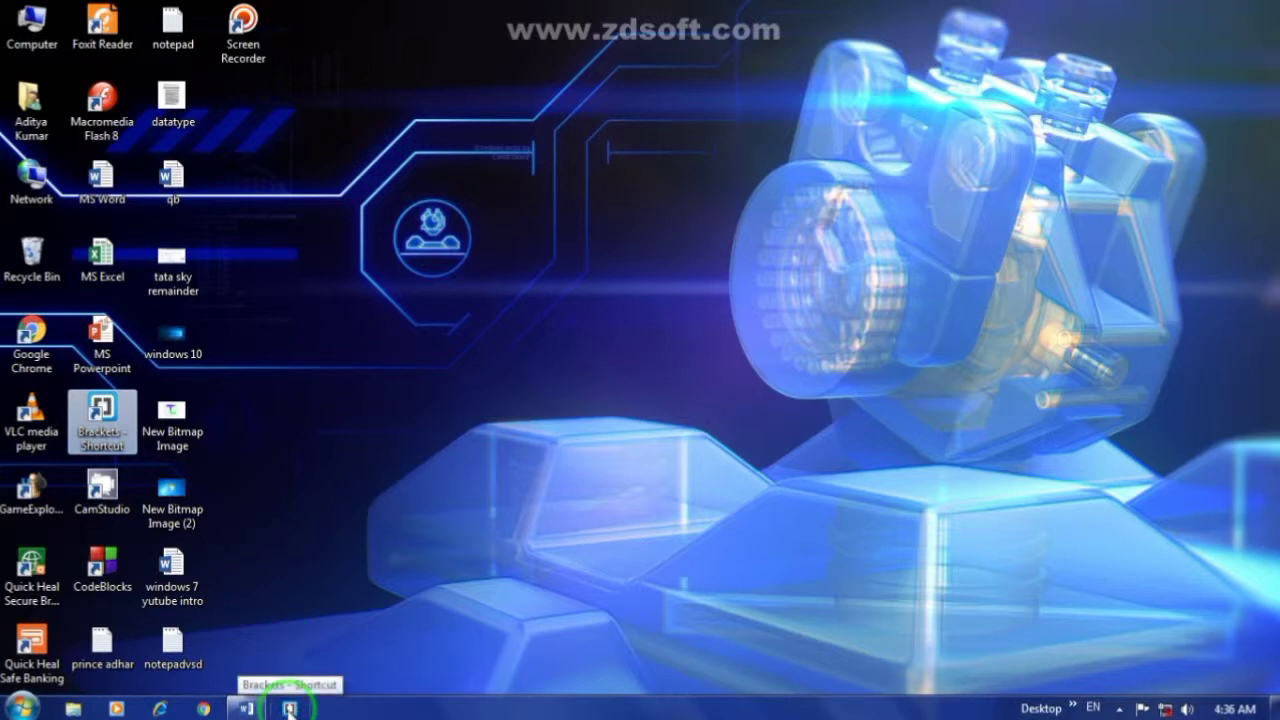
# Open the desktop file "notepad" in a maximized window to show its running program on the taskbar, and close it.
pyautogui.doubleClick(174, 38)
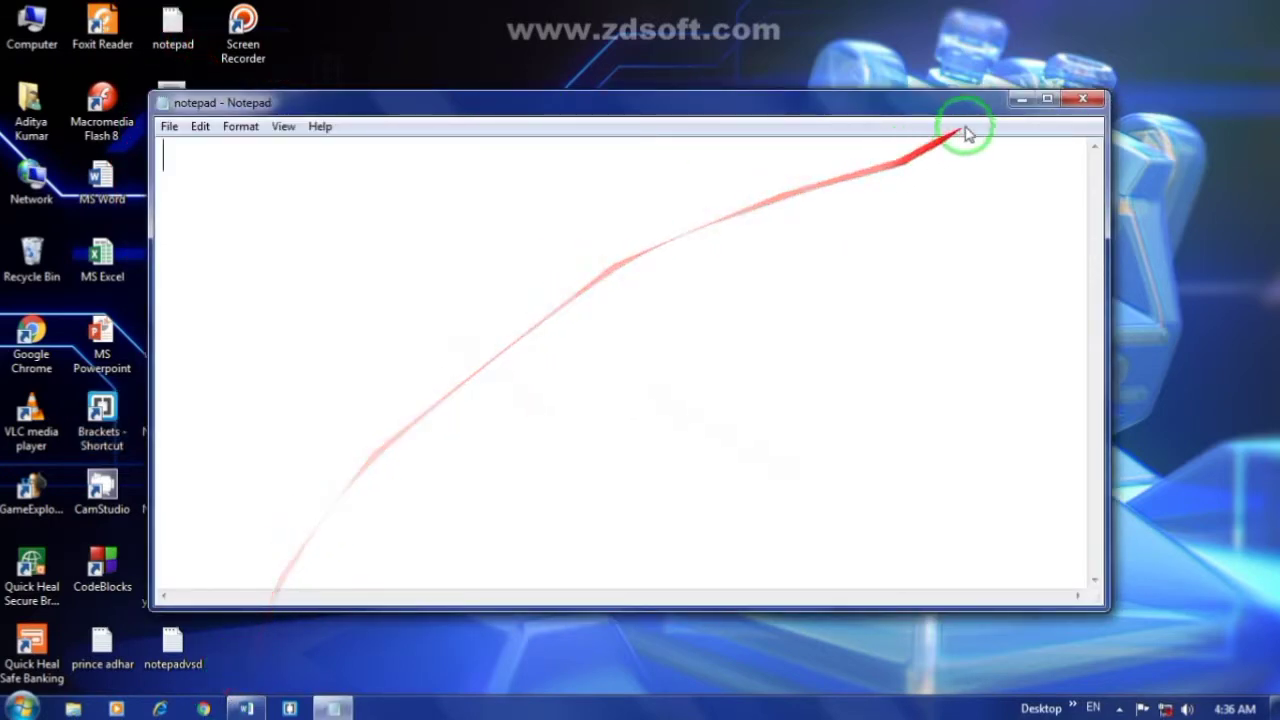
pyautogui.click(1047, 100)
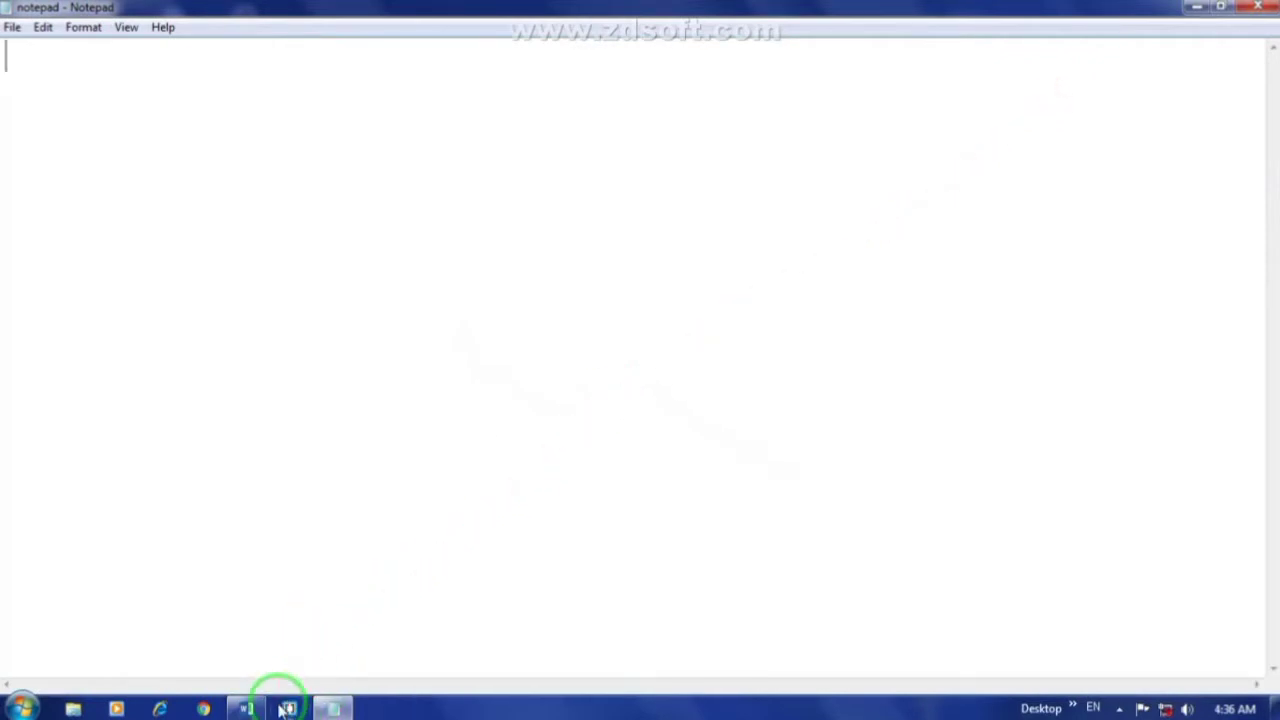
pyautogui.click(1266, 6)
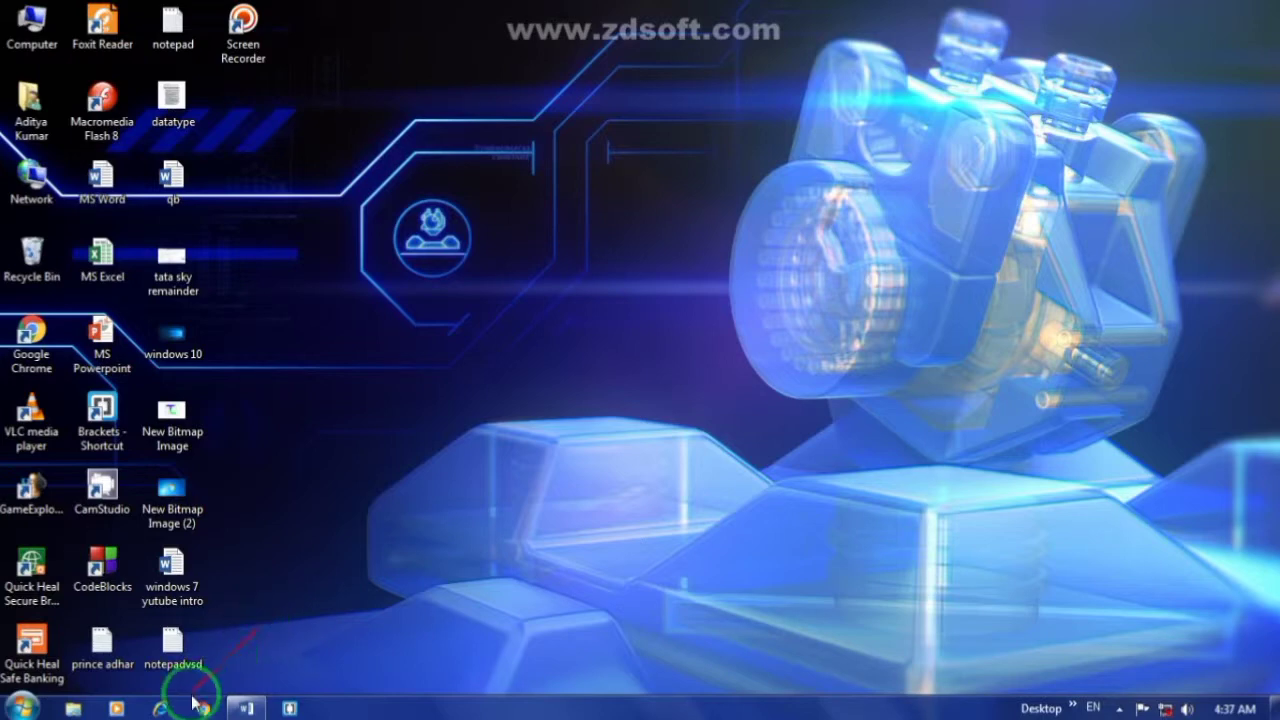
# View the contents of Local Disk (E:) through the Computer window, and return to the desktop.
pyautogui.doubleClick(31, 22)
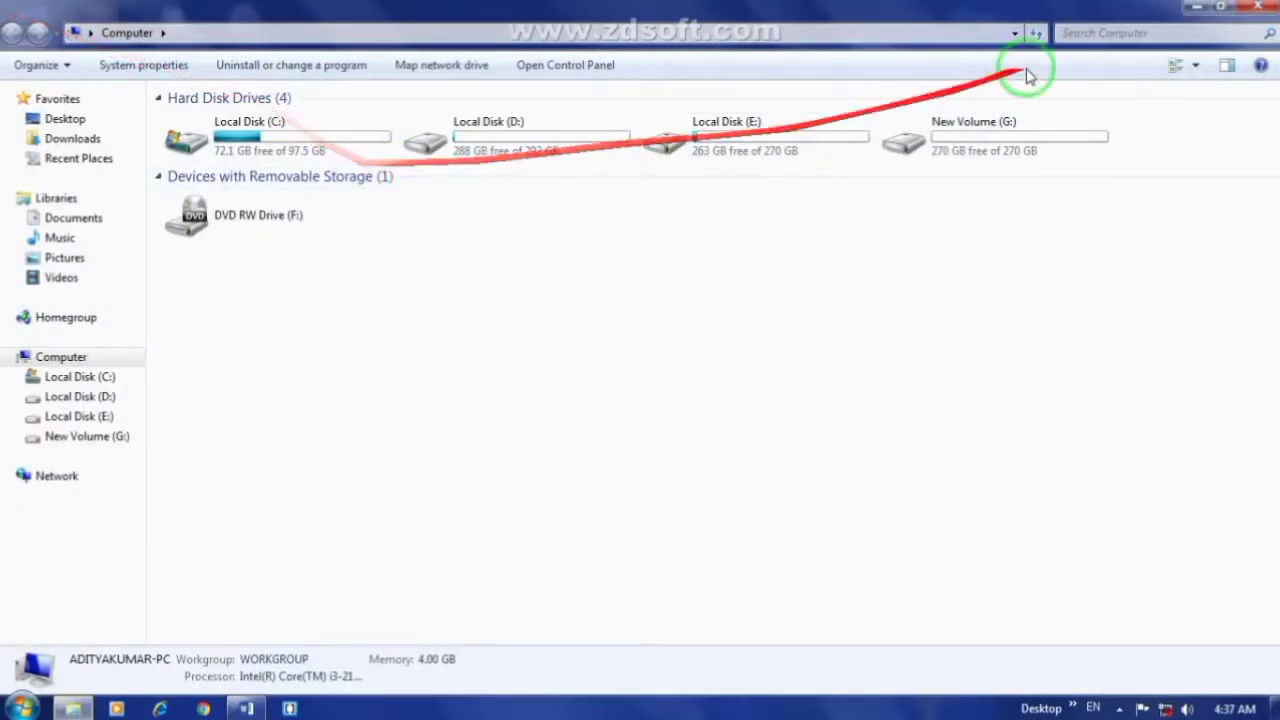
pyautogui.doubleClick(845, 140)
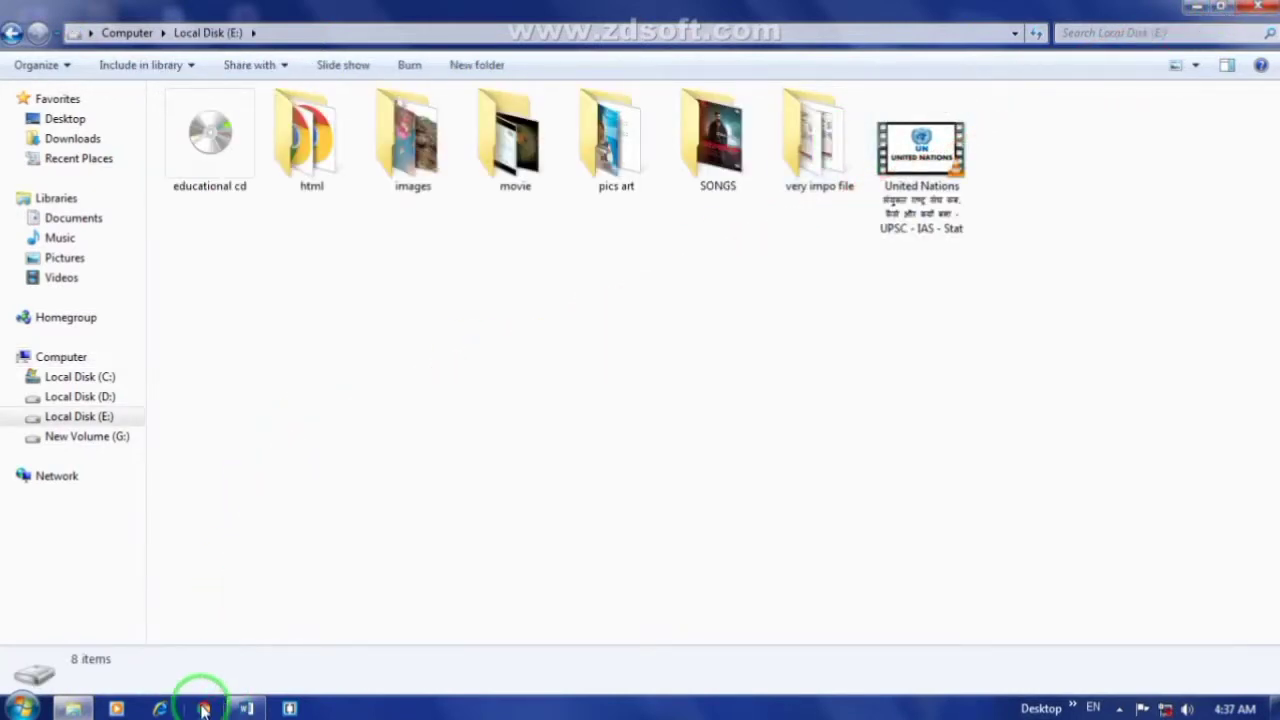
pyautogui.click(1196, 7)
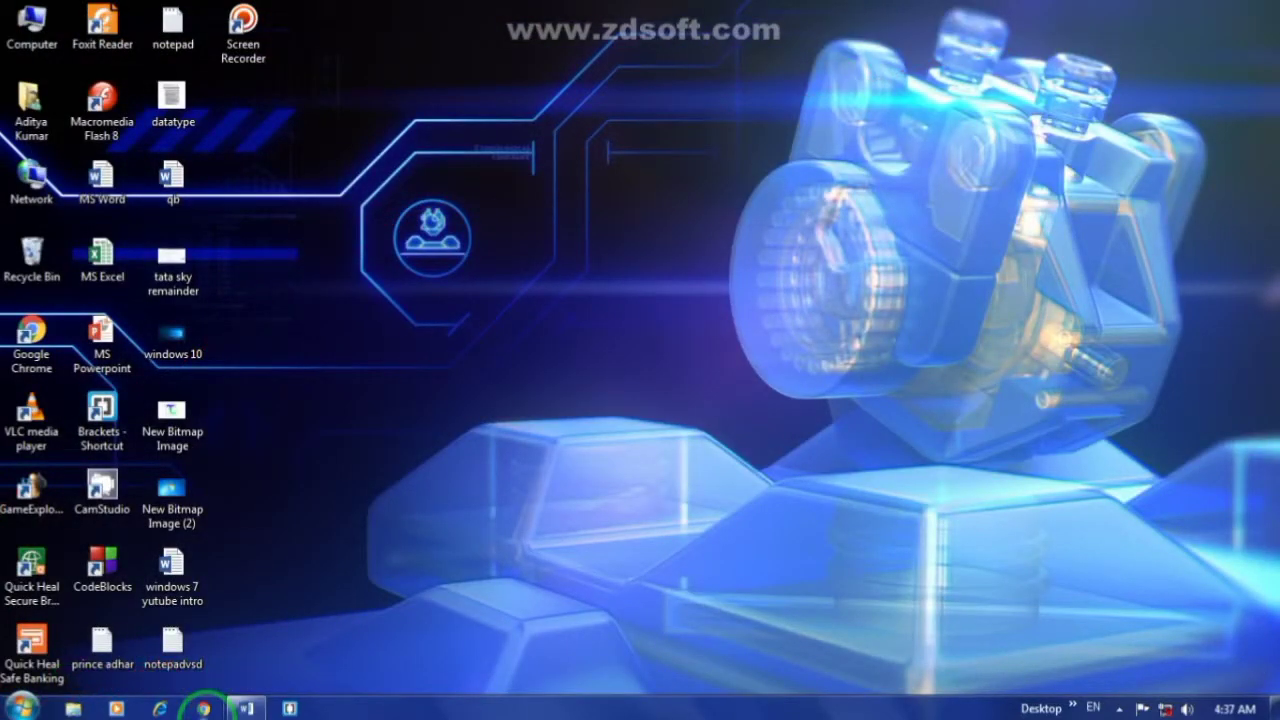
pyautogui.click(16, 708)
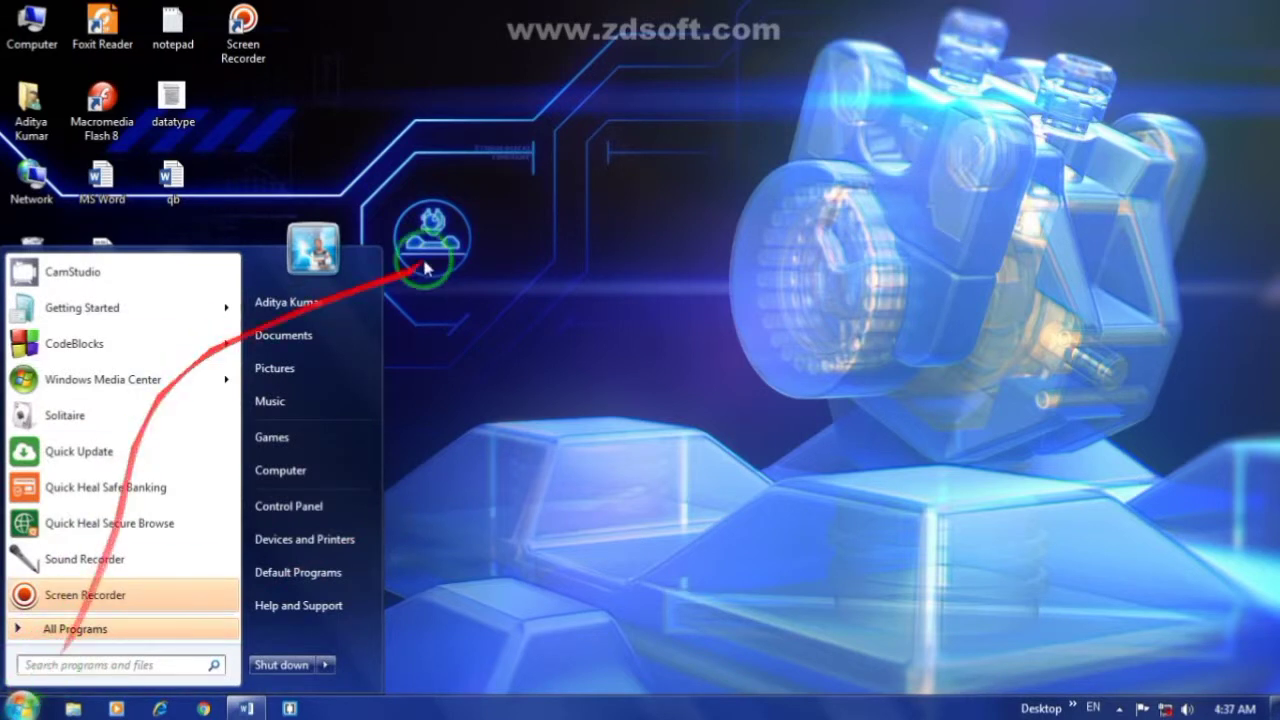
pyautogui.click(771, 100)
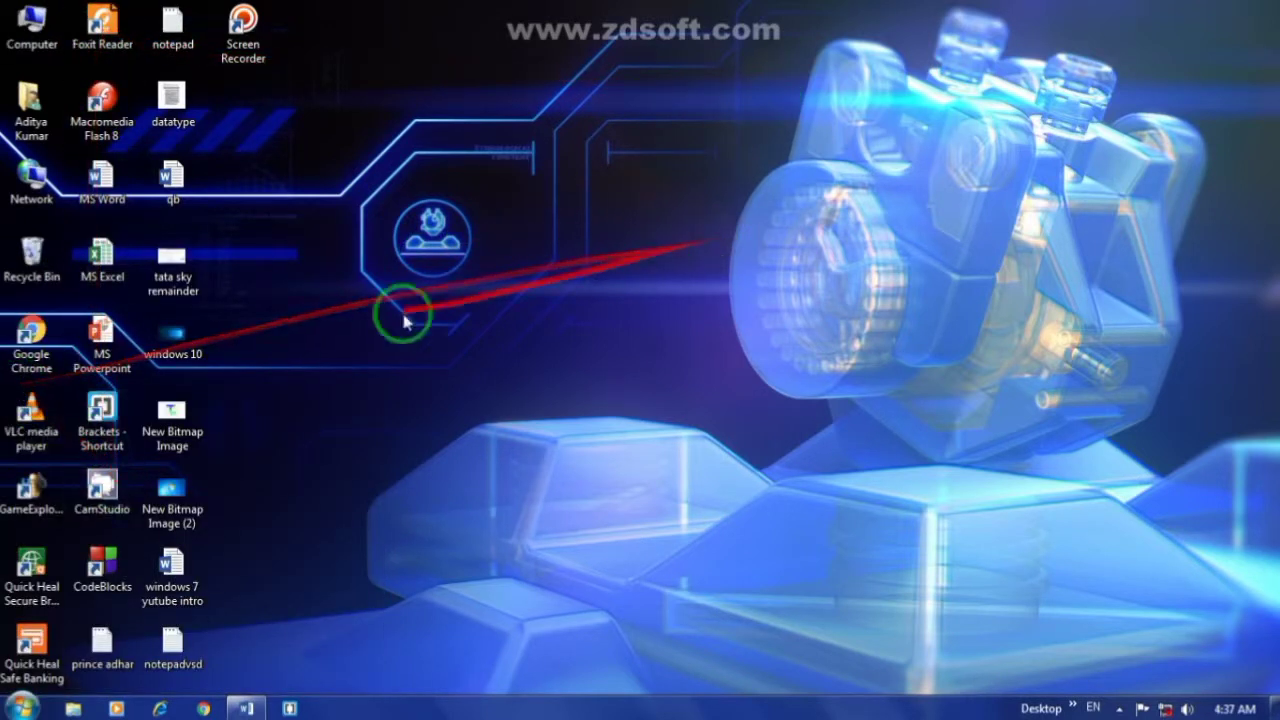
pyautogui.click(48, 343)
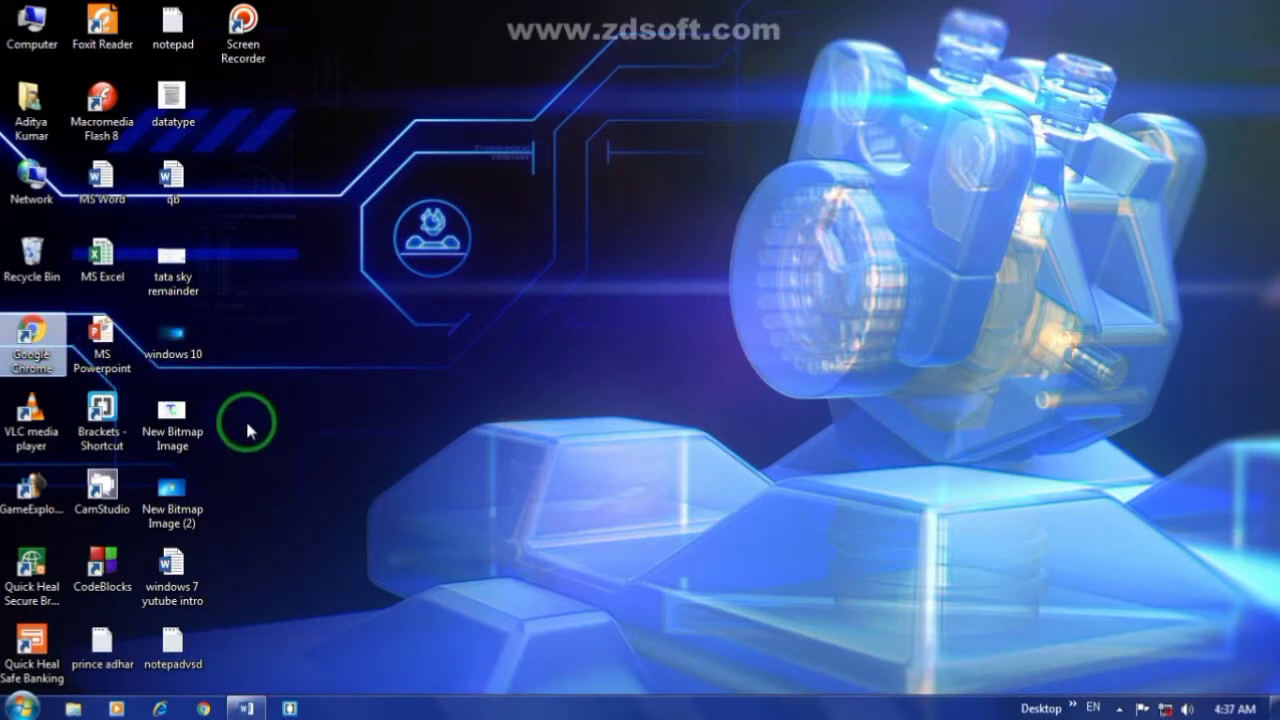
pyautogui.moveTo(201, 418)
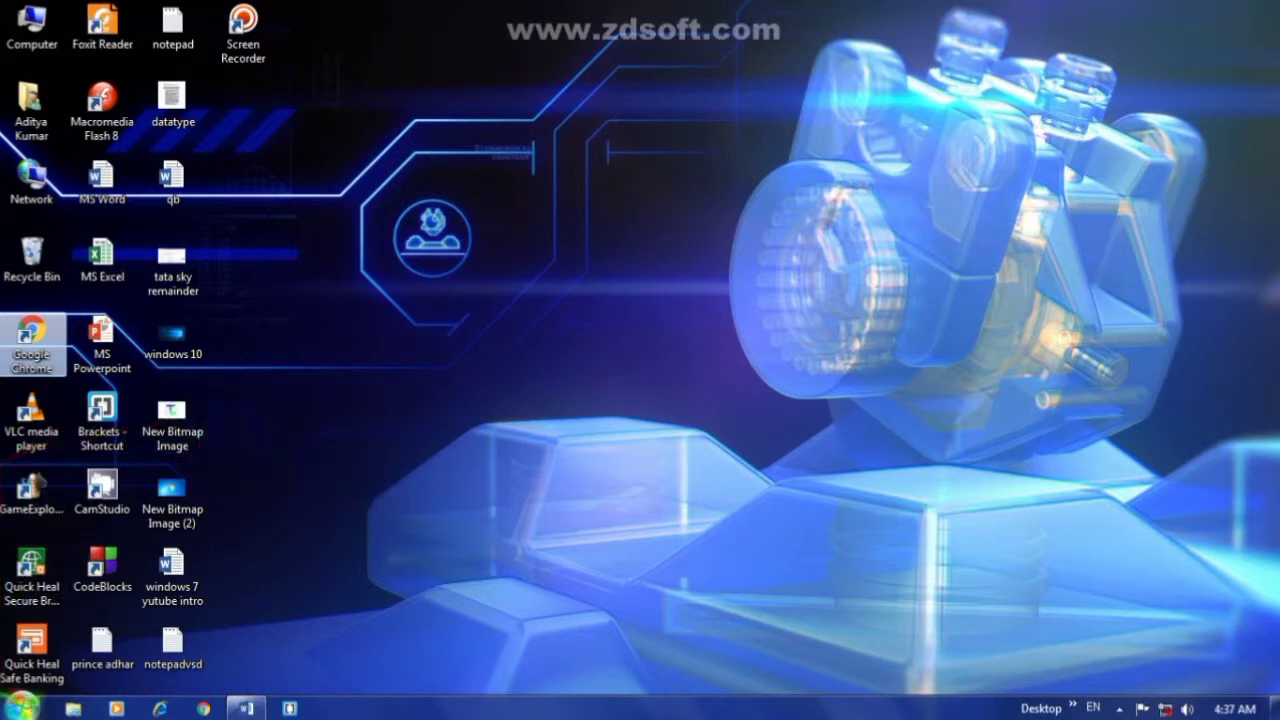
# Remove Screen Recorder from the Start menu's program list.
pyautogui.click(20, 706)
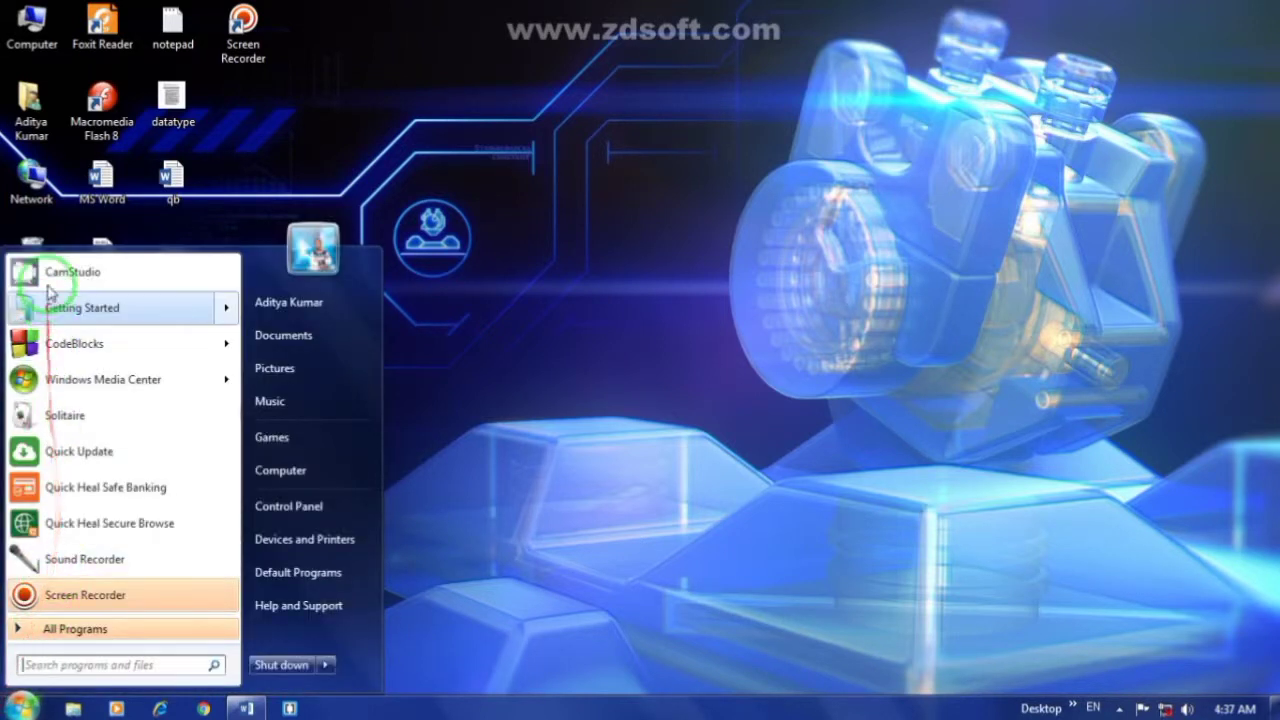
pyautogui.rightClick(103, 596)
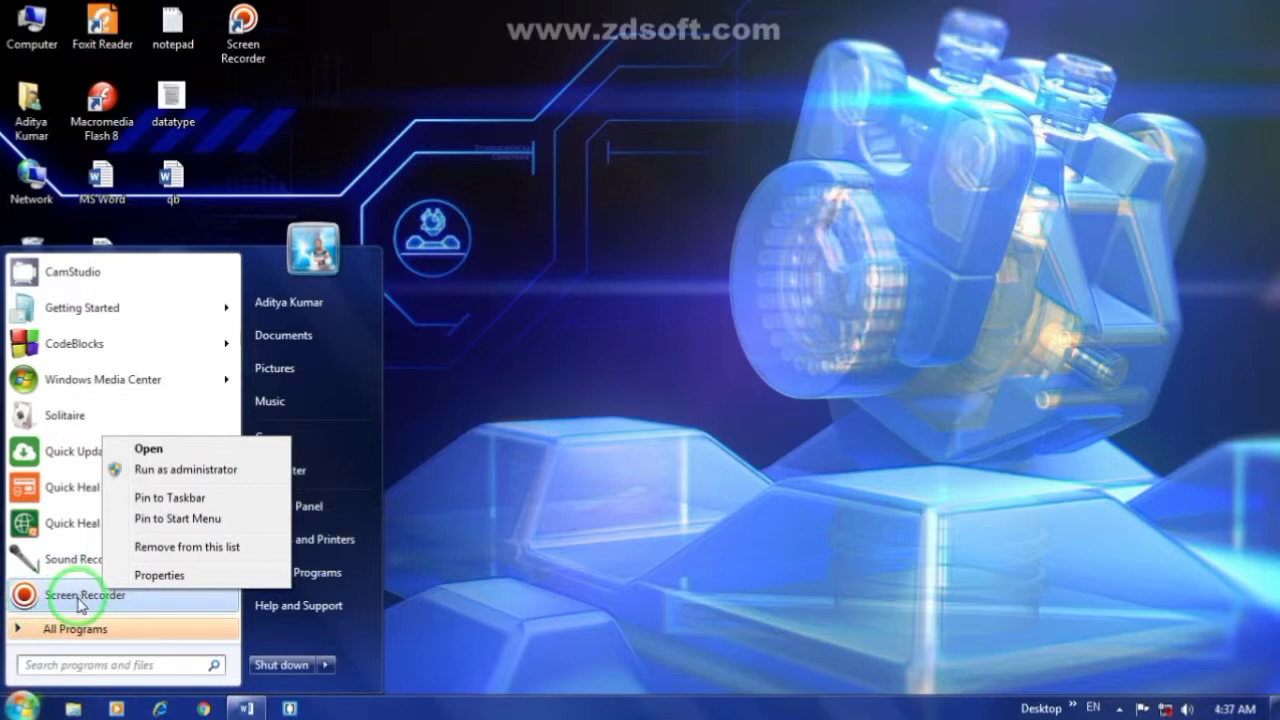
pyautogui.click(168, 552)
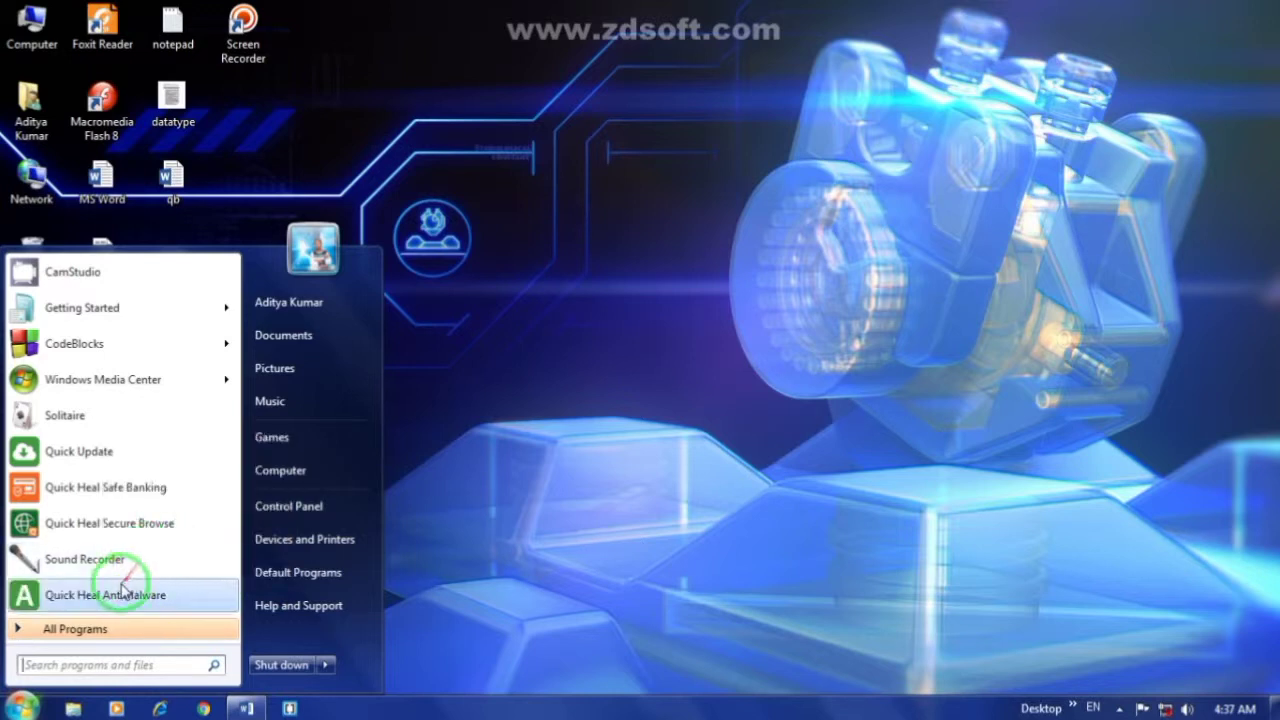
# Pin Quick Heal Safe Banking to the Start menu, unpin it again and close the menu.
pyautogui.rightClick(79, 490)
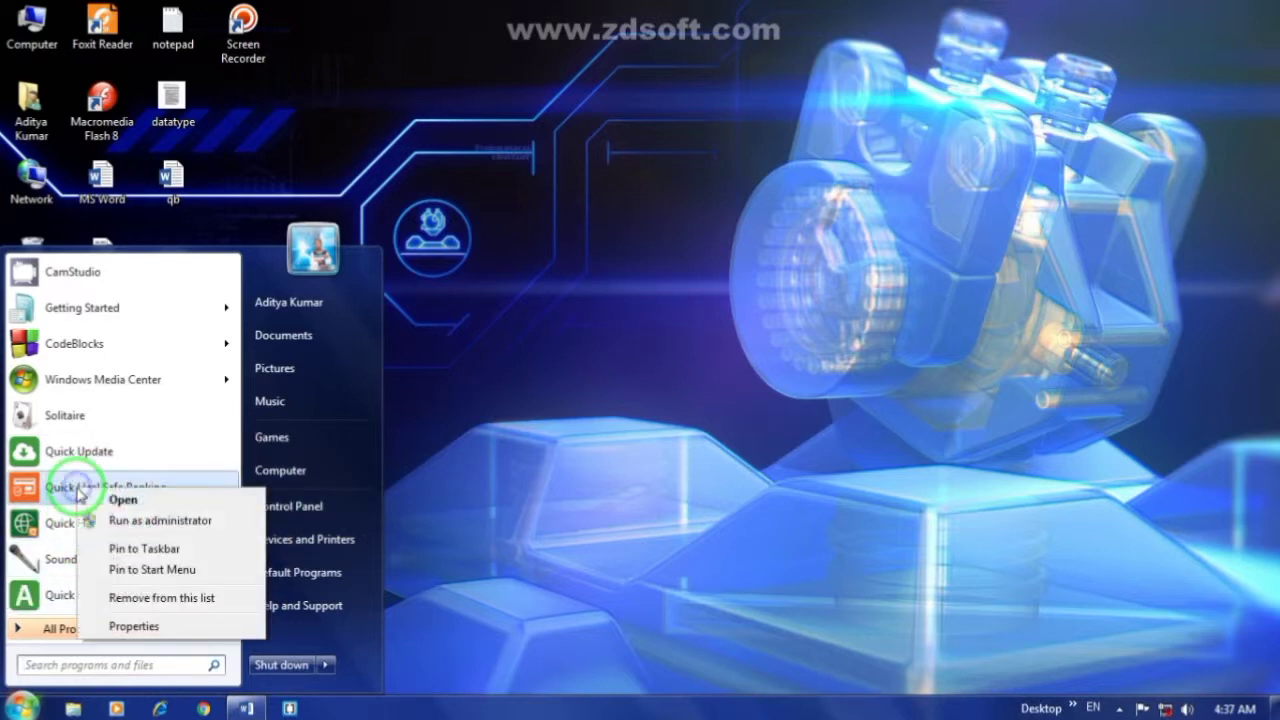
pyautogui.click(145, 569)
pyautogui.rightClick(92, 287)
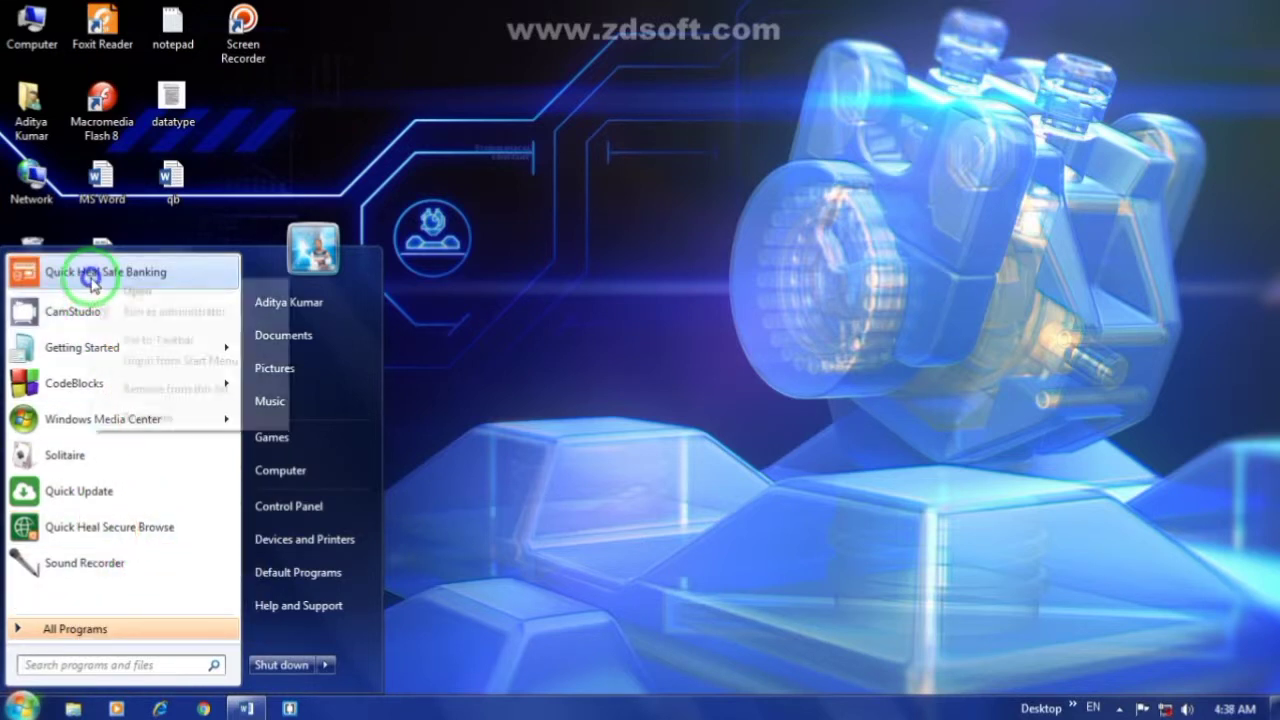
pyautogui.click(139, 362)
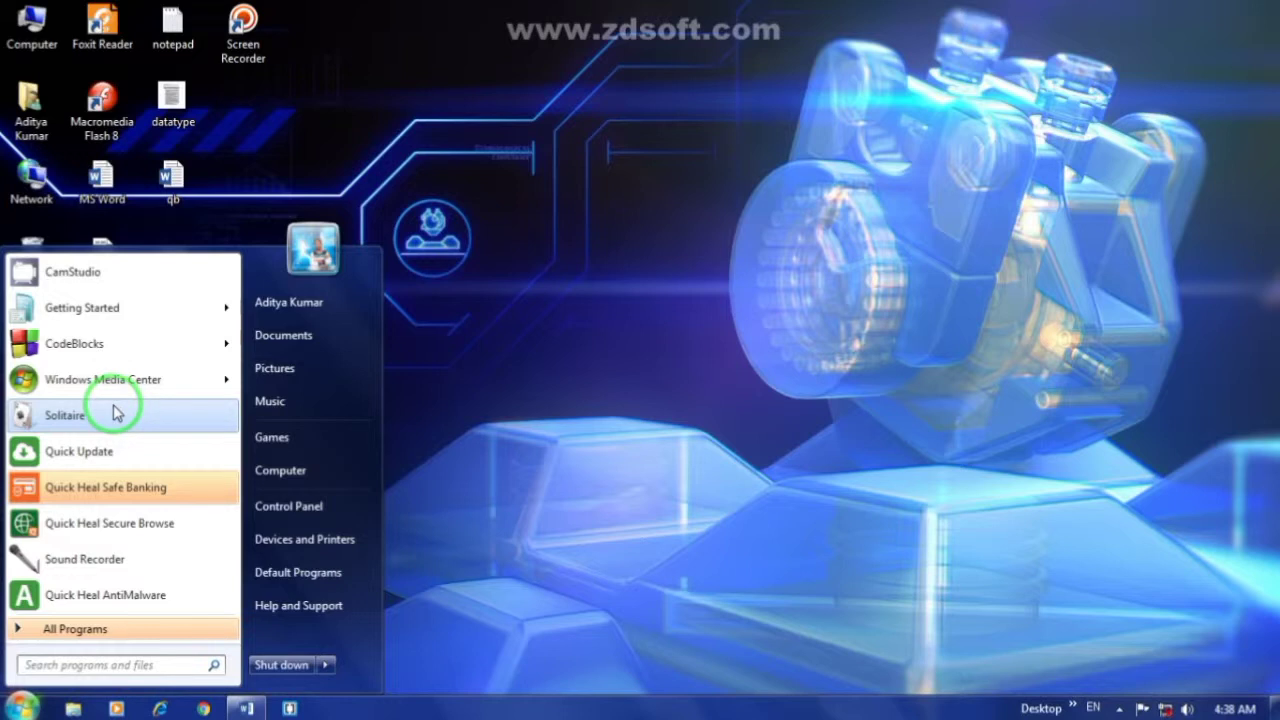
pyautogui.click(530, 280)
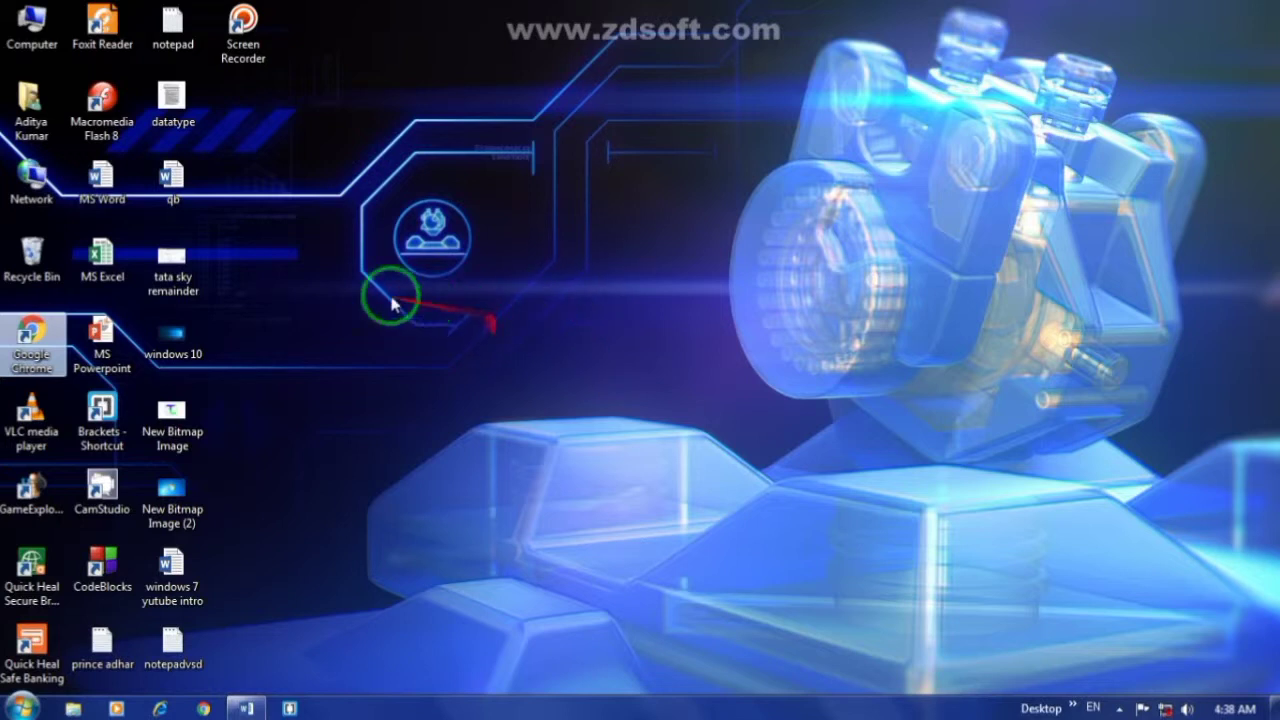
pyautogui.click(30, 25)
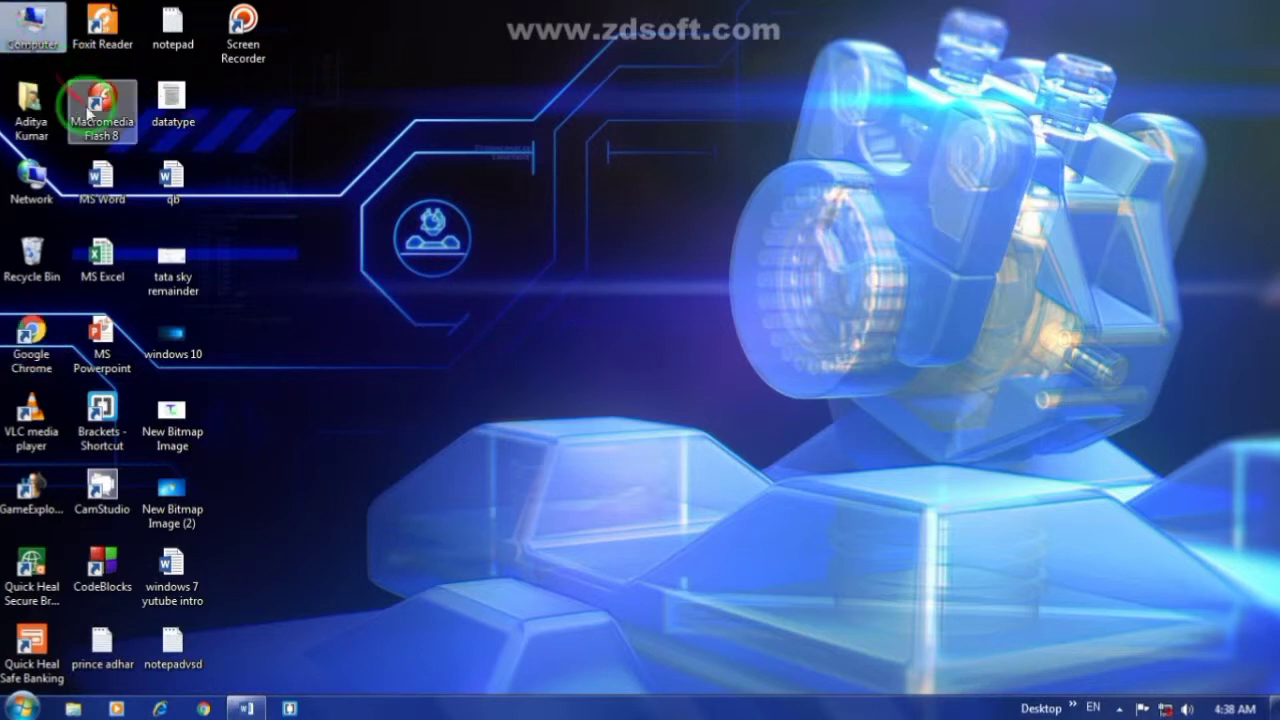
# Select the notepad, Screen Recorder and windows 10 desktop icons in turn, and clear the selection.
pyautogui.click(172, 30)
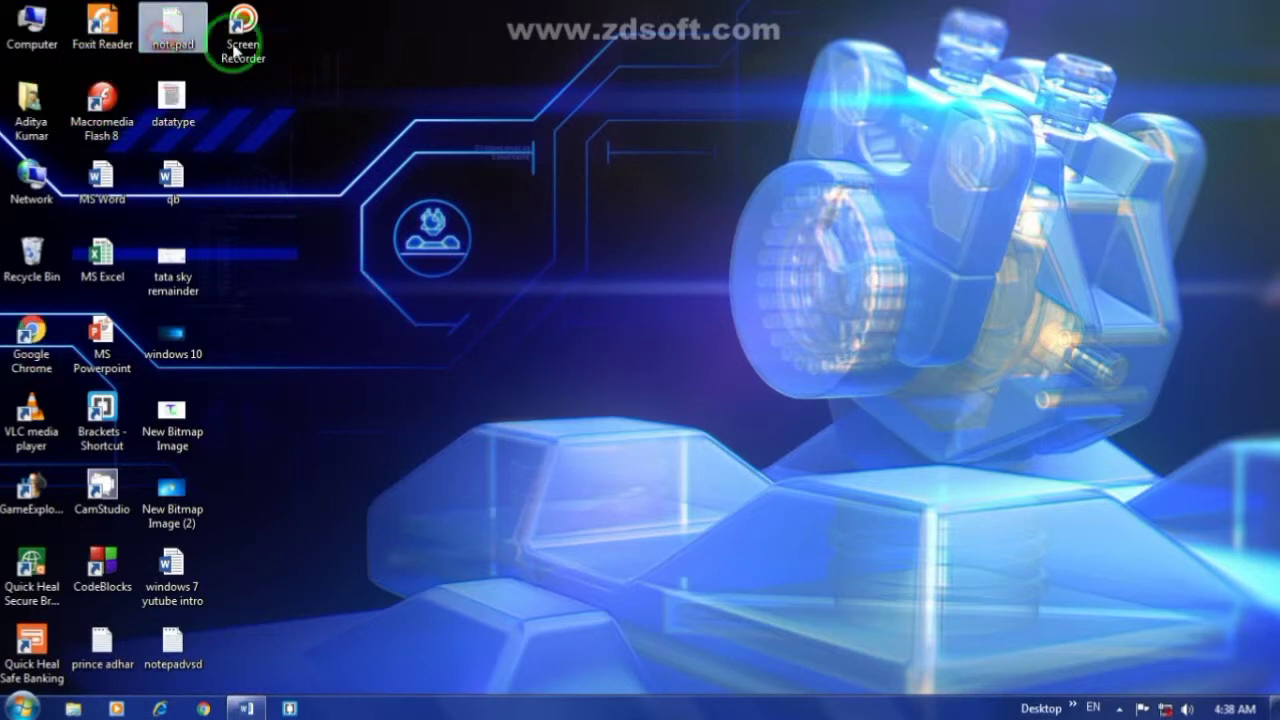
pyautogui.click(238, 42)
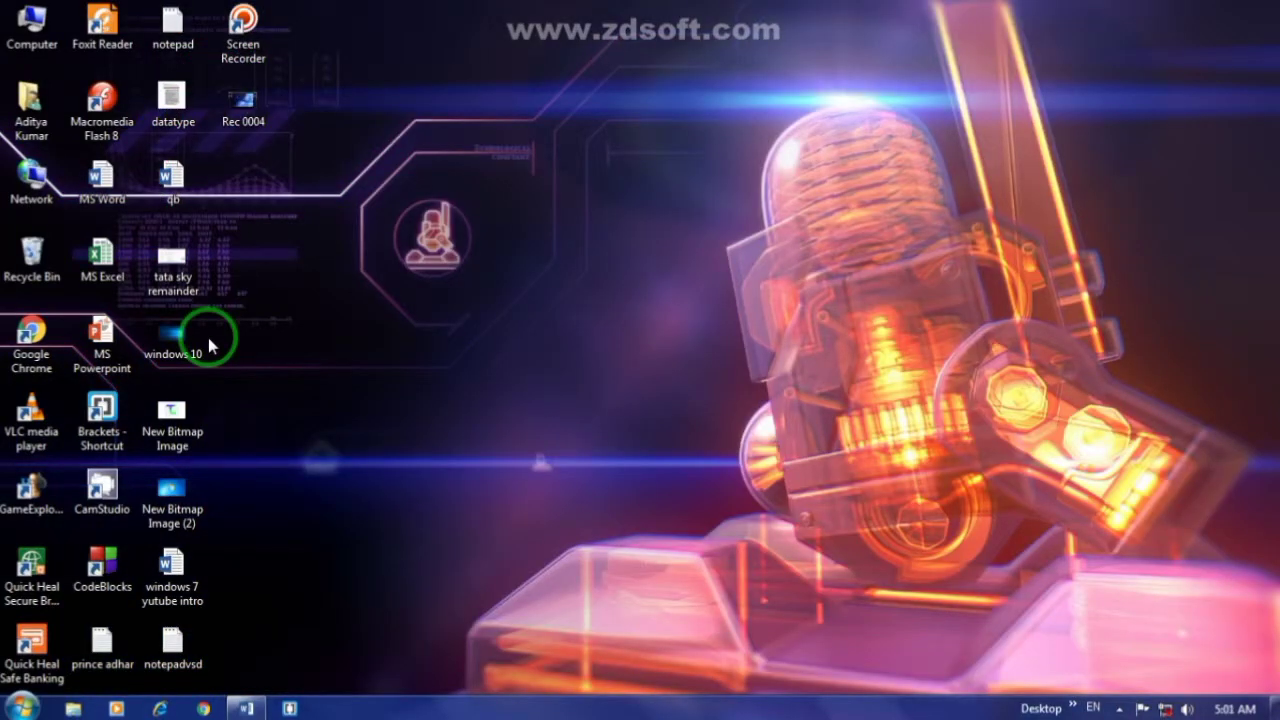
pyautogui.click(204, 343)
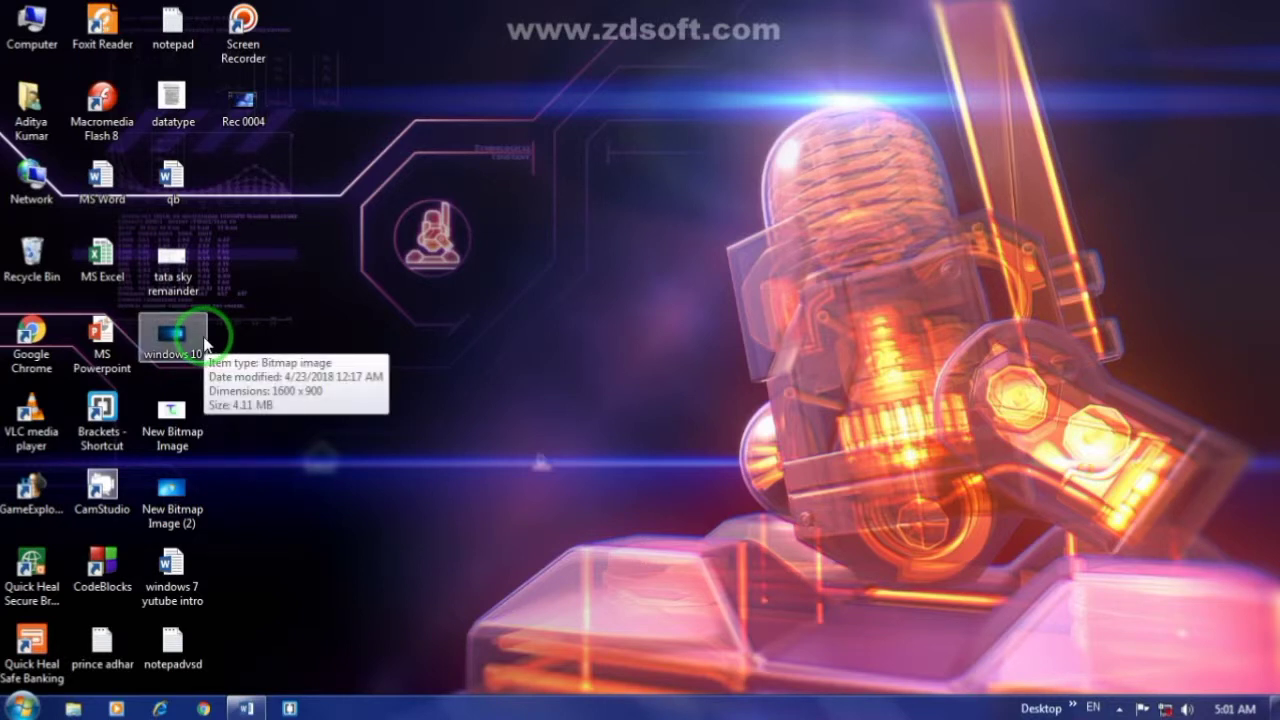
pyautogui.click(271, 491)
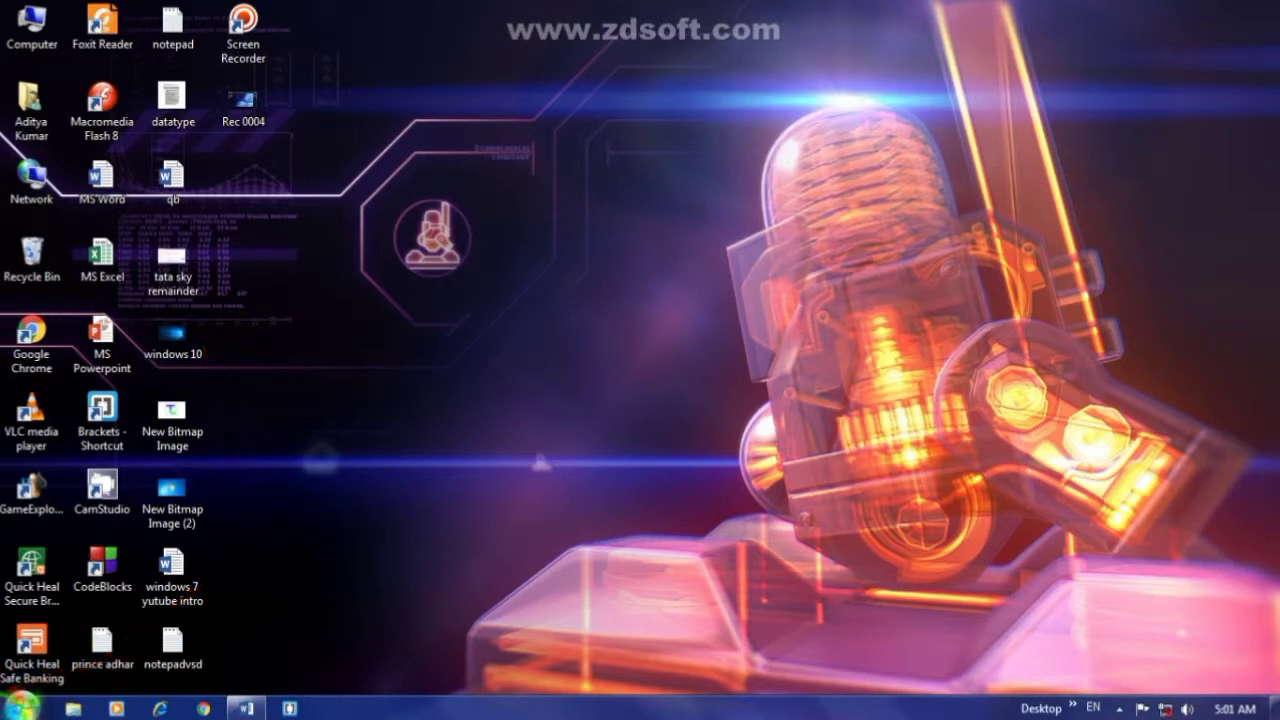
# Look through the Accessories folder in the Start menu's full program list, and return to the main list.
pyautogui.click(22, 707)
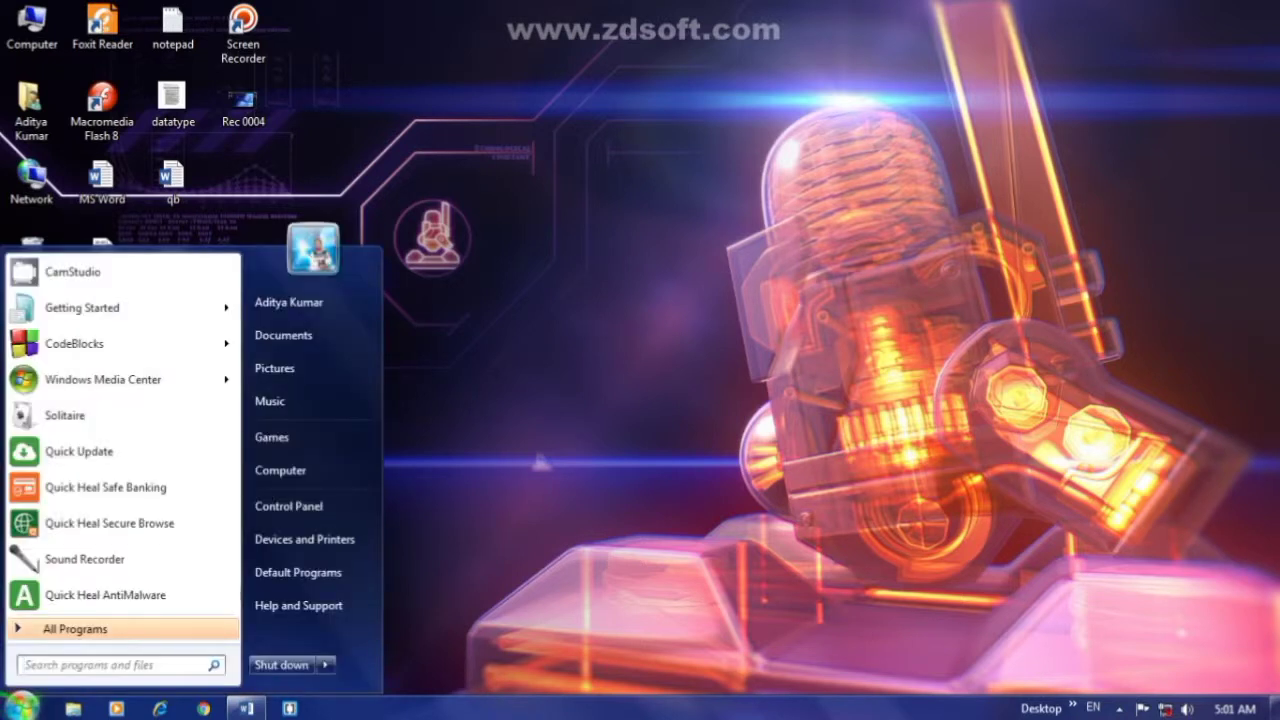
pyautogui.click(54, 632)
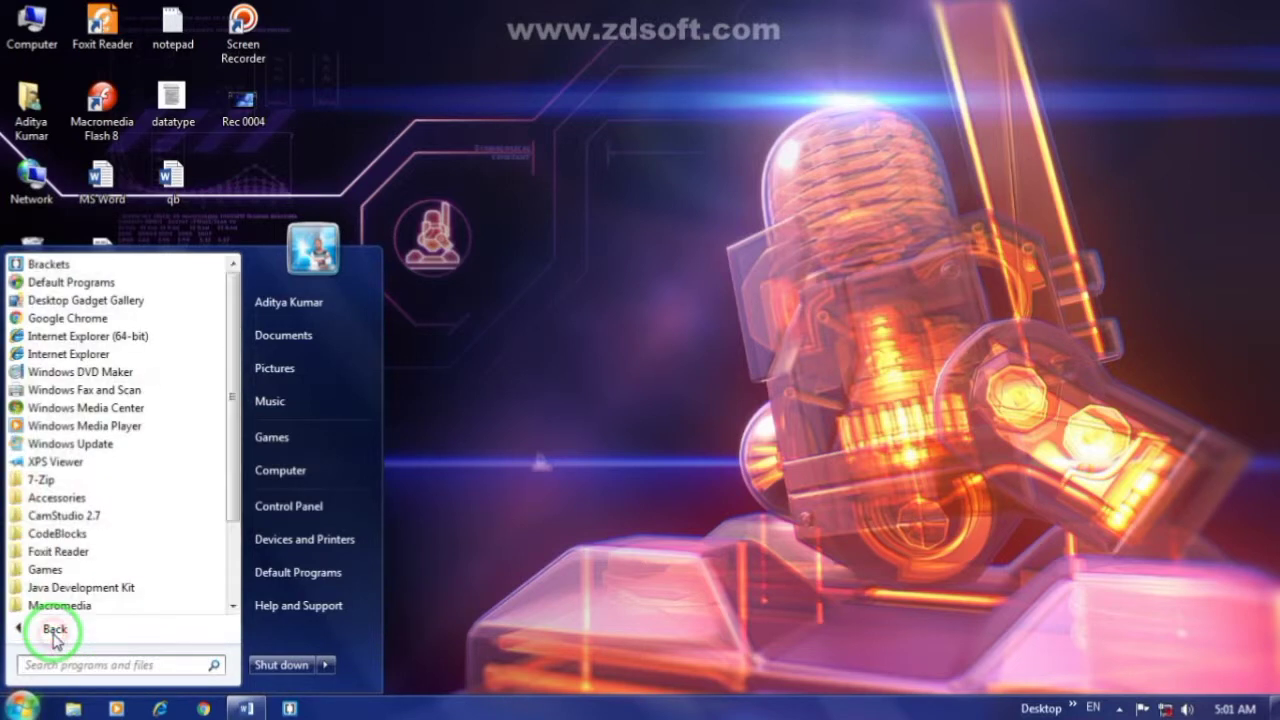
pyautogui.click(57, 499)
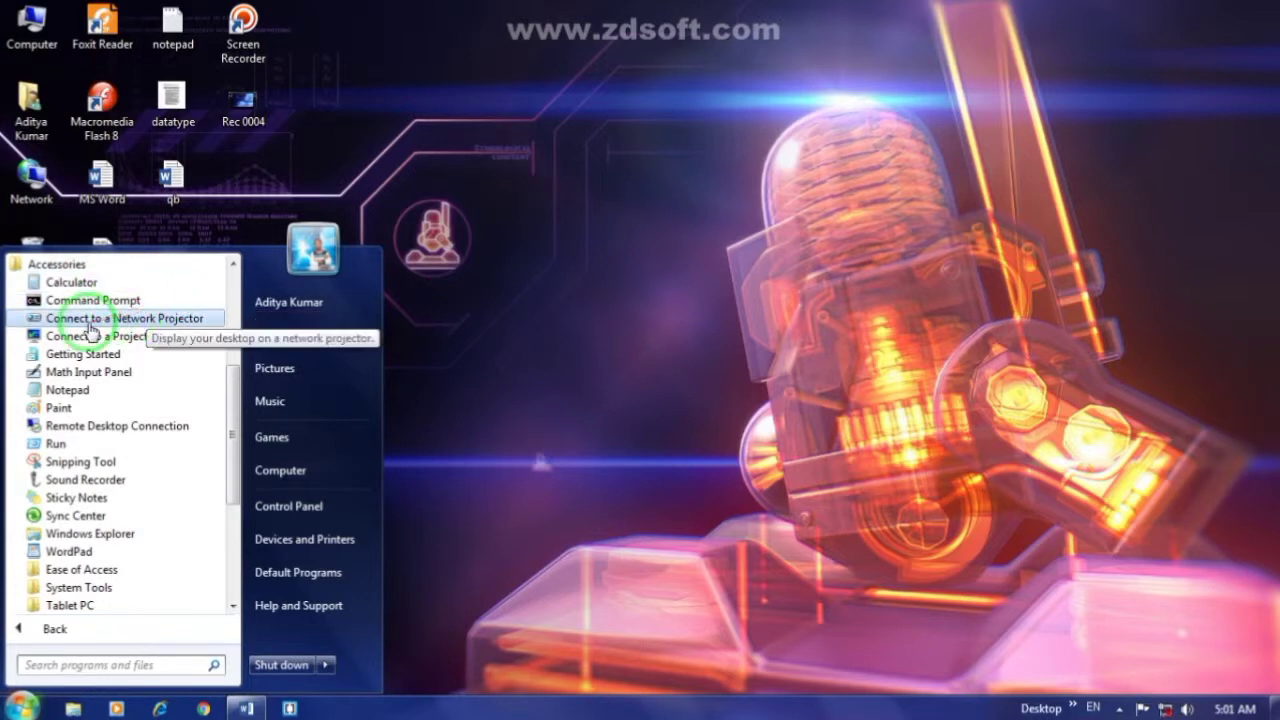
pyautogui.click(88, 408)
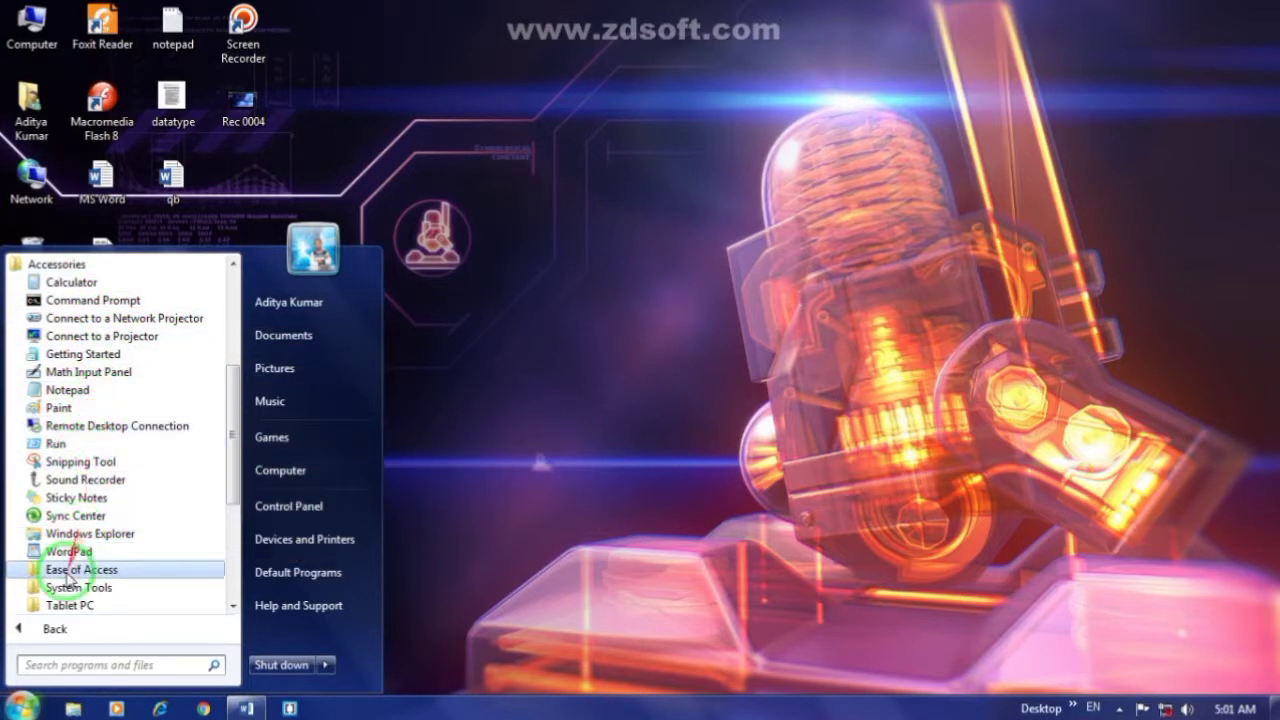
pyautogui.click(53, 632)
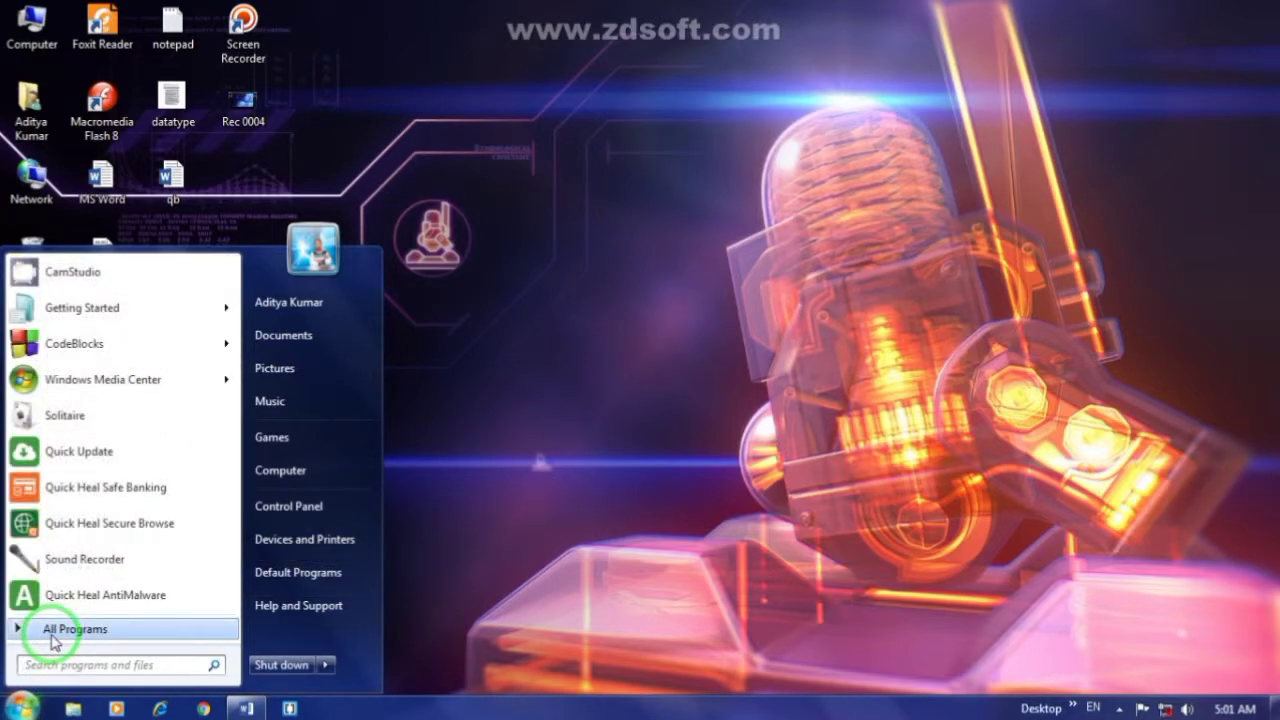
pyautogui.click(52, 634)
pyautogui.click(52, 634)
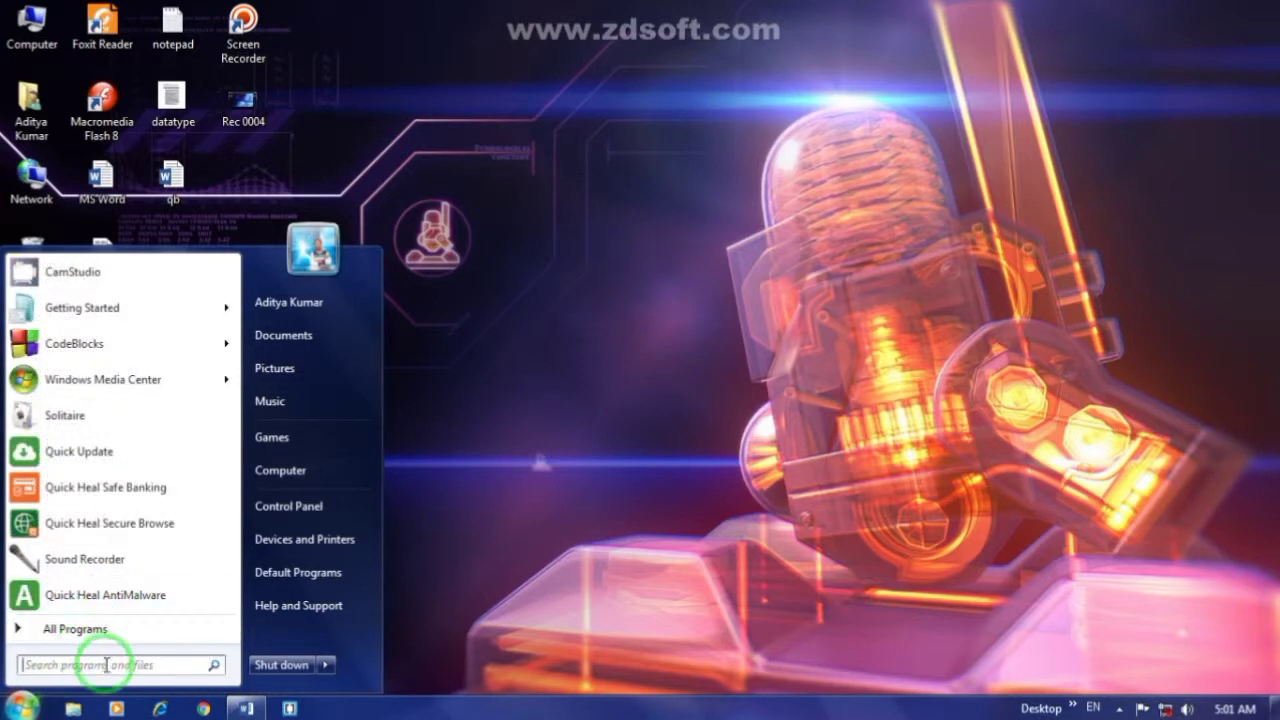
# Search the Start menu for "chrome", and clear the search text.
pyautogui.click(107, 665)
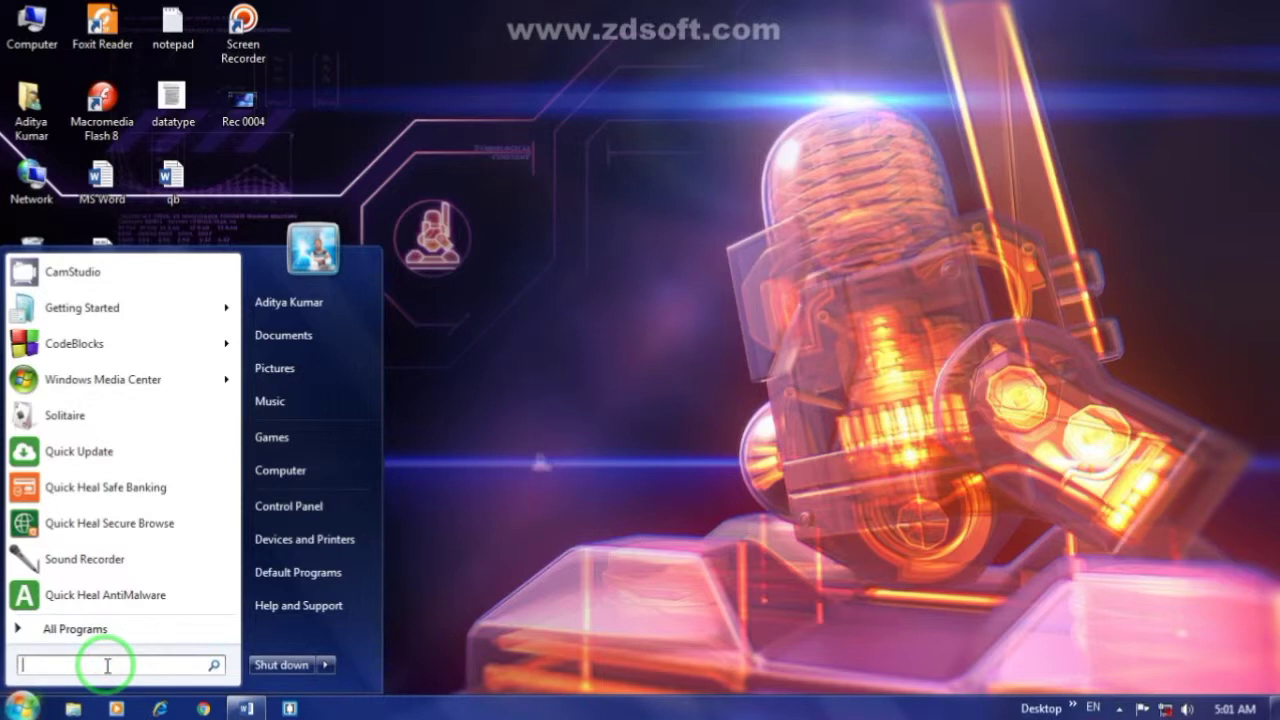
pyautogui.write('chrome')
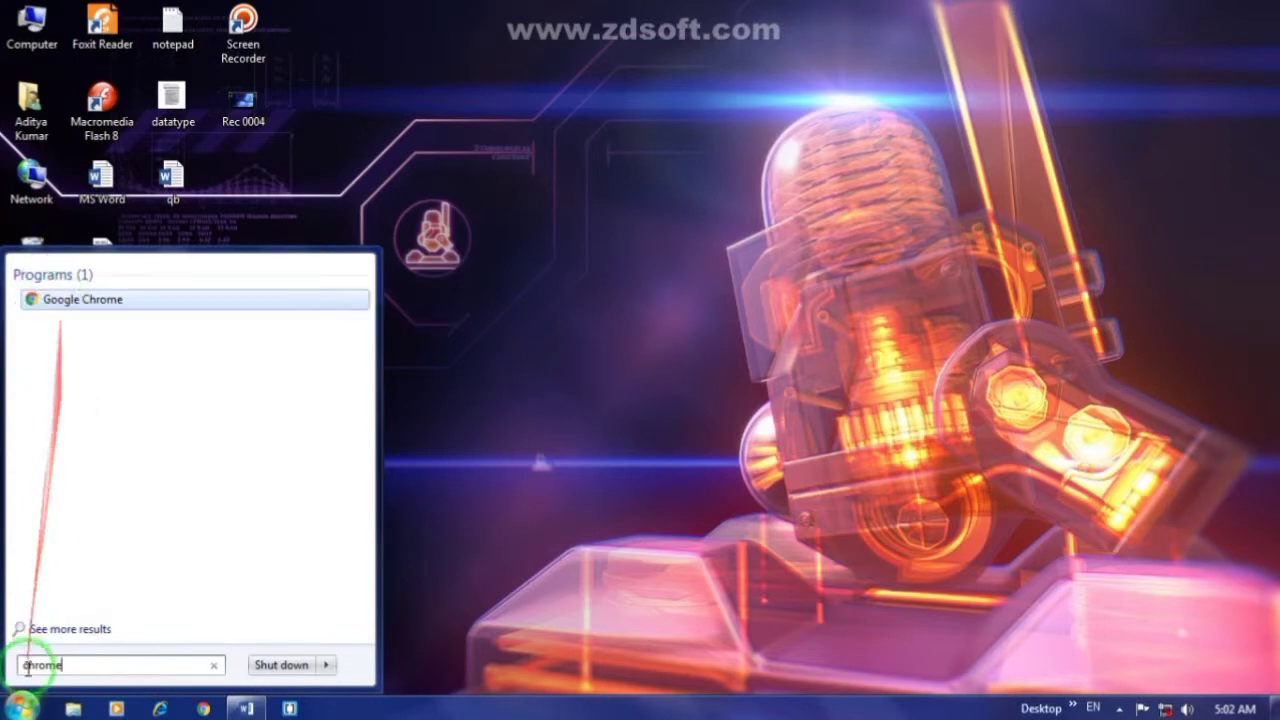
pyautogui.click(89, 666)
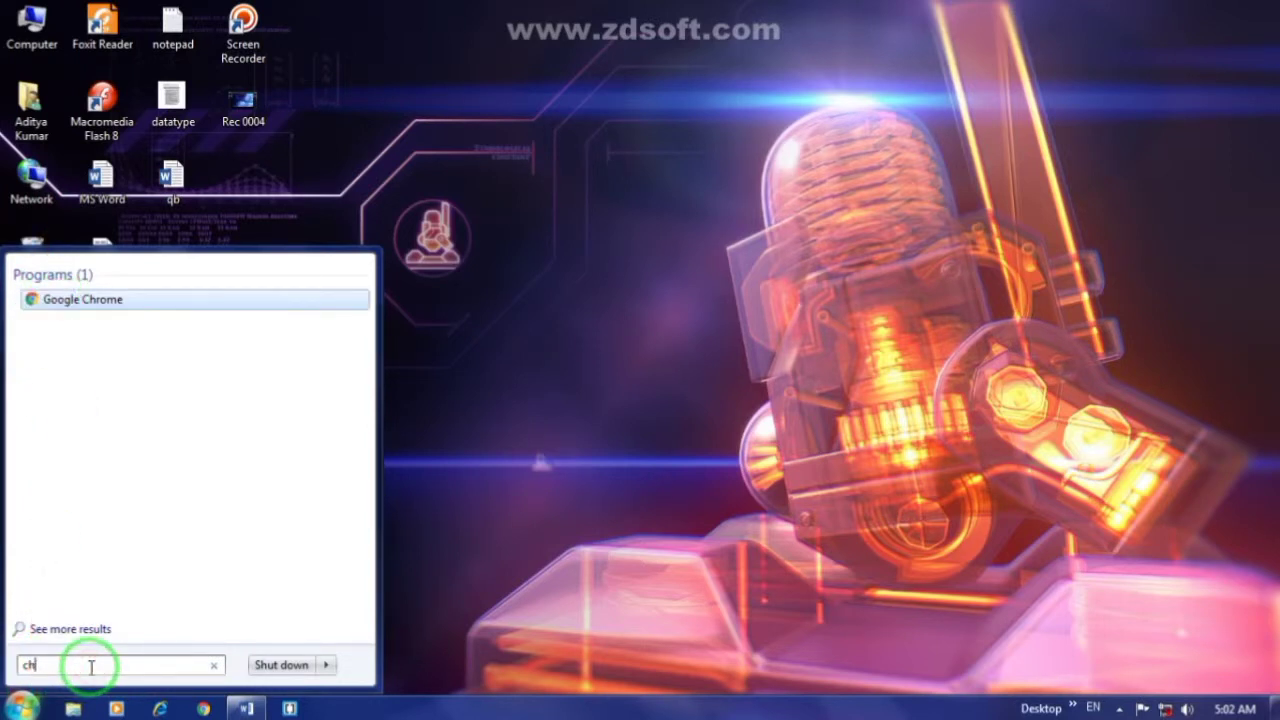
pyautogui.press('BackSpace')
pyautogui.press('BackSpace')
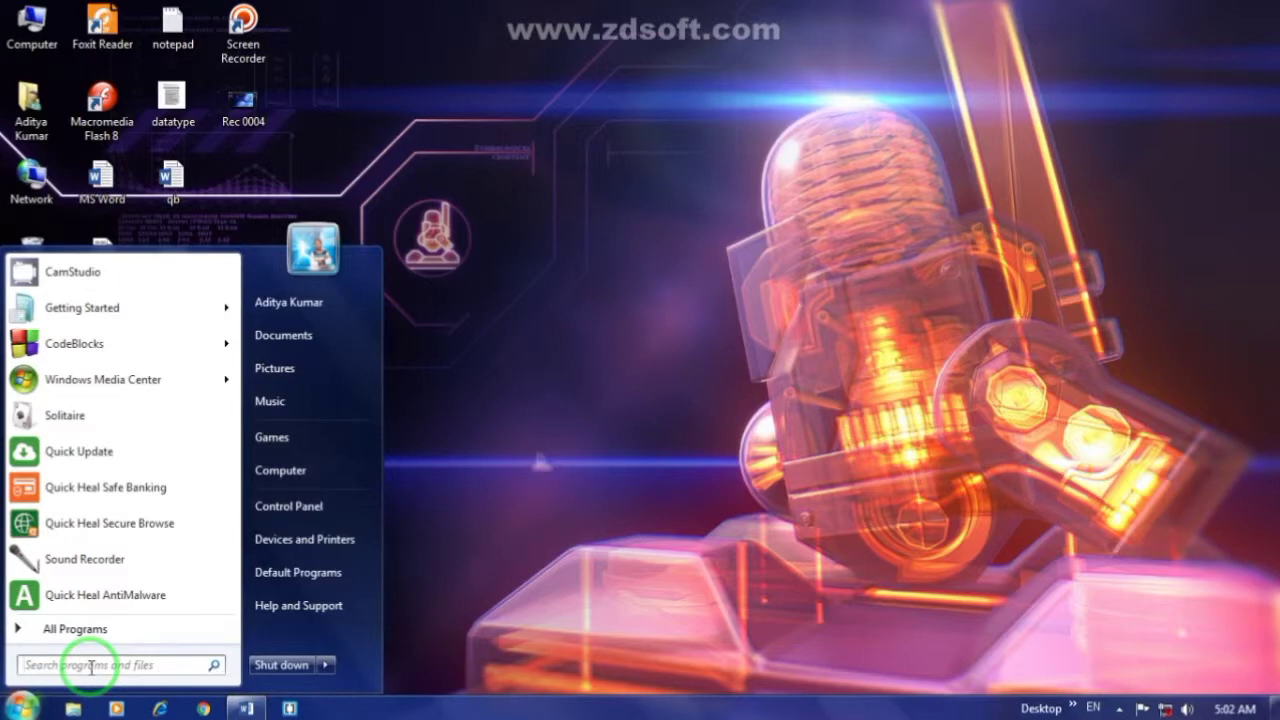
# Open Paint from the Accessories programs.
pyautogui.click(471, 134)
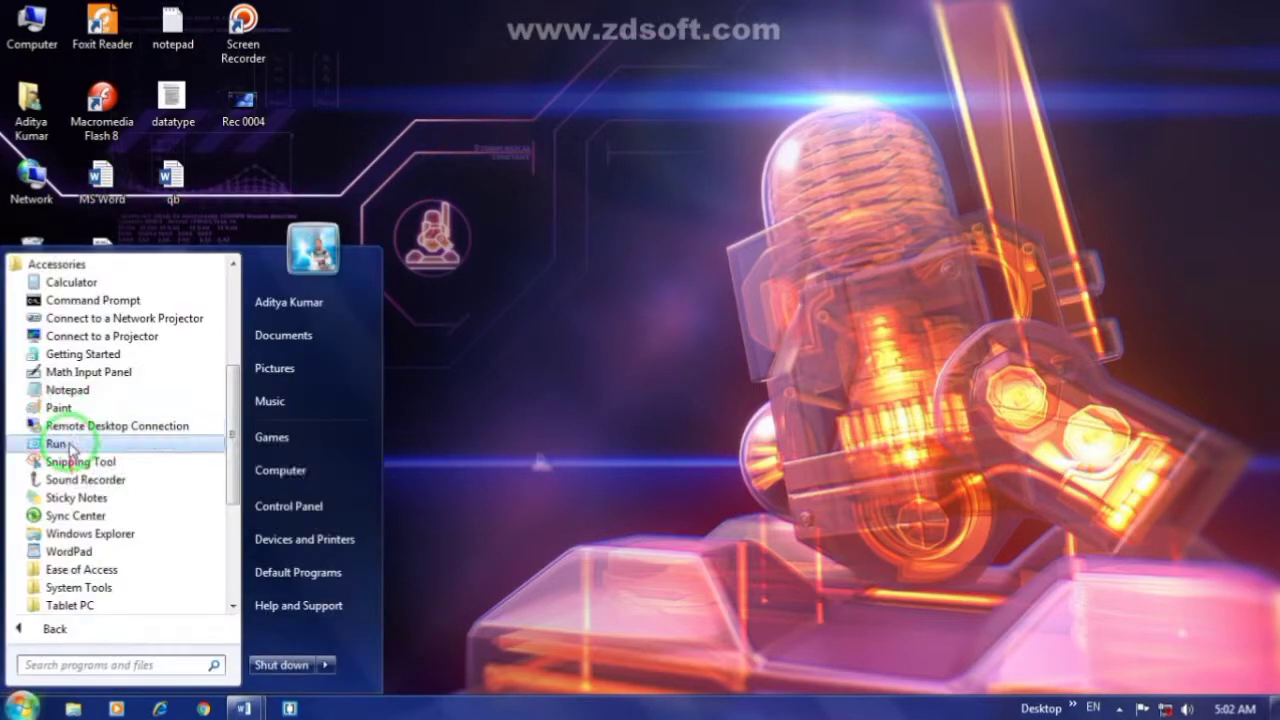
pyautogui.click(51, 406)
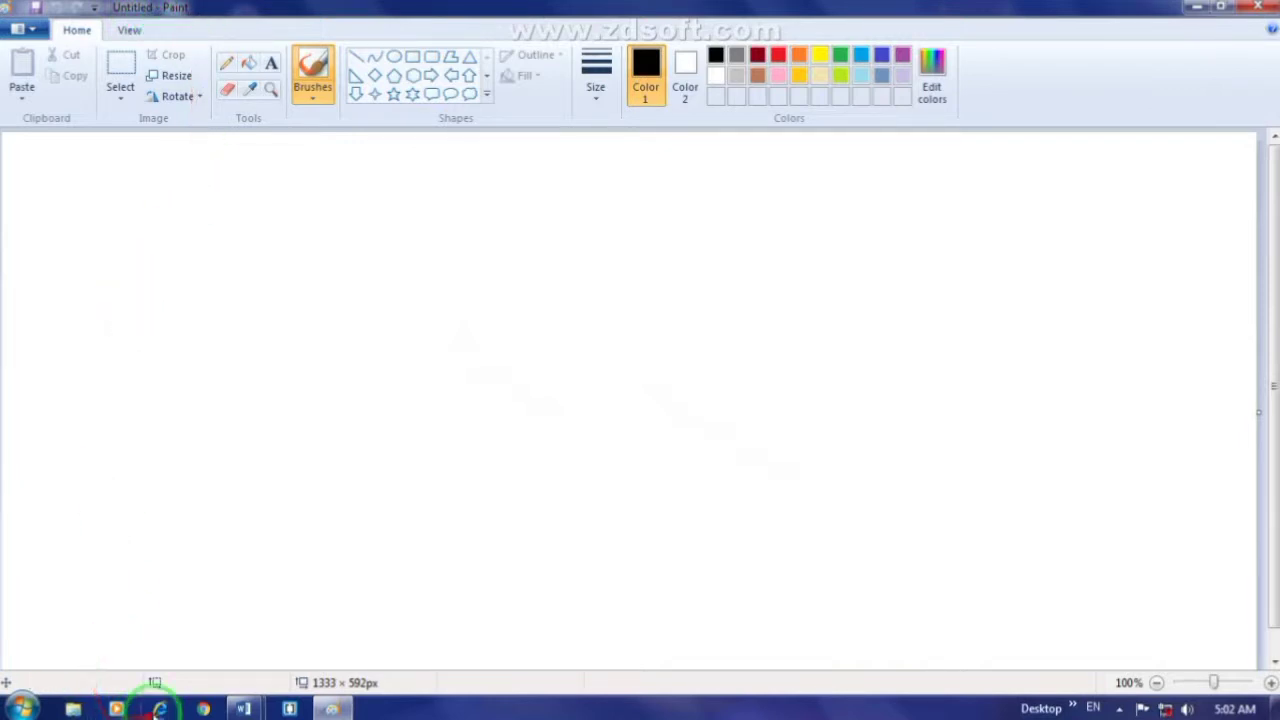
# Open Google Chrome and Internet Explorer from the taskbar in turn, dismissing each window and the Internet Explorer setup dialog.
pyautogui.click(195, 710)
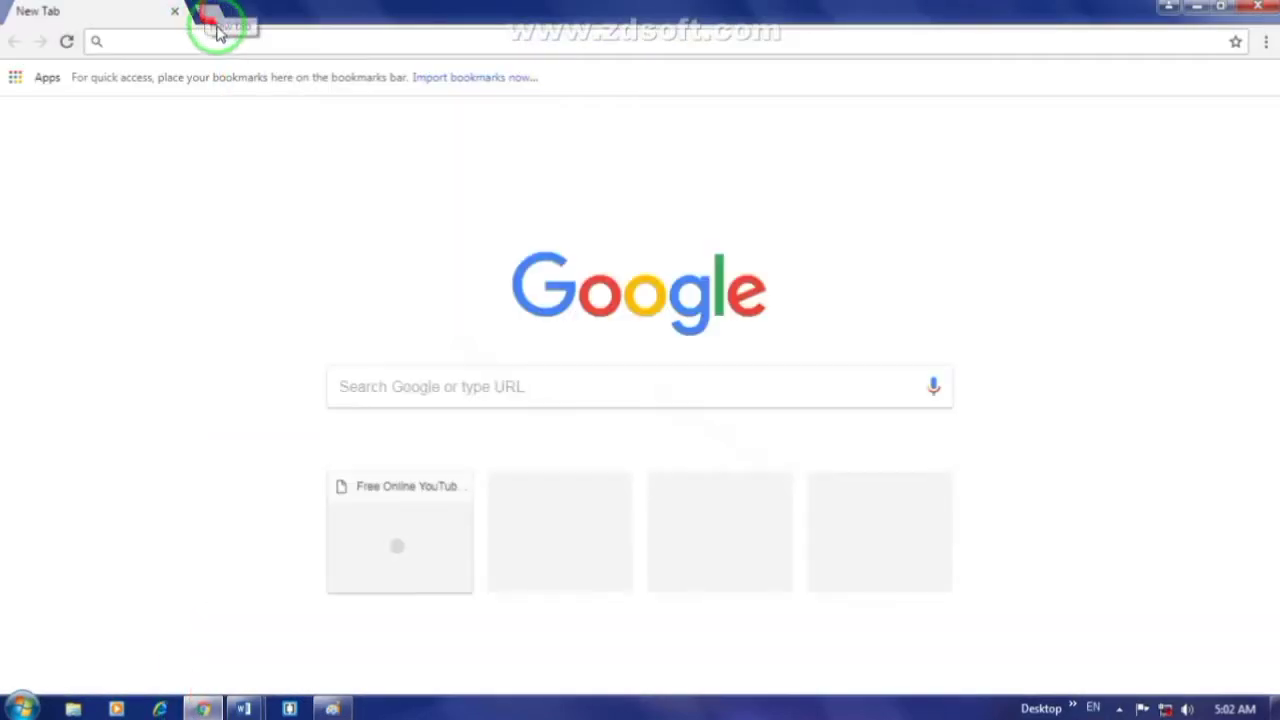
pyautogui.click(1197, 7)
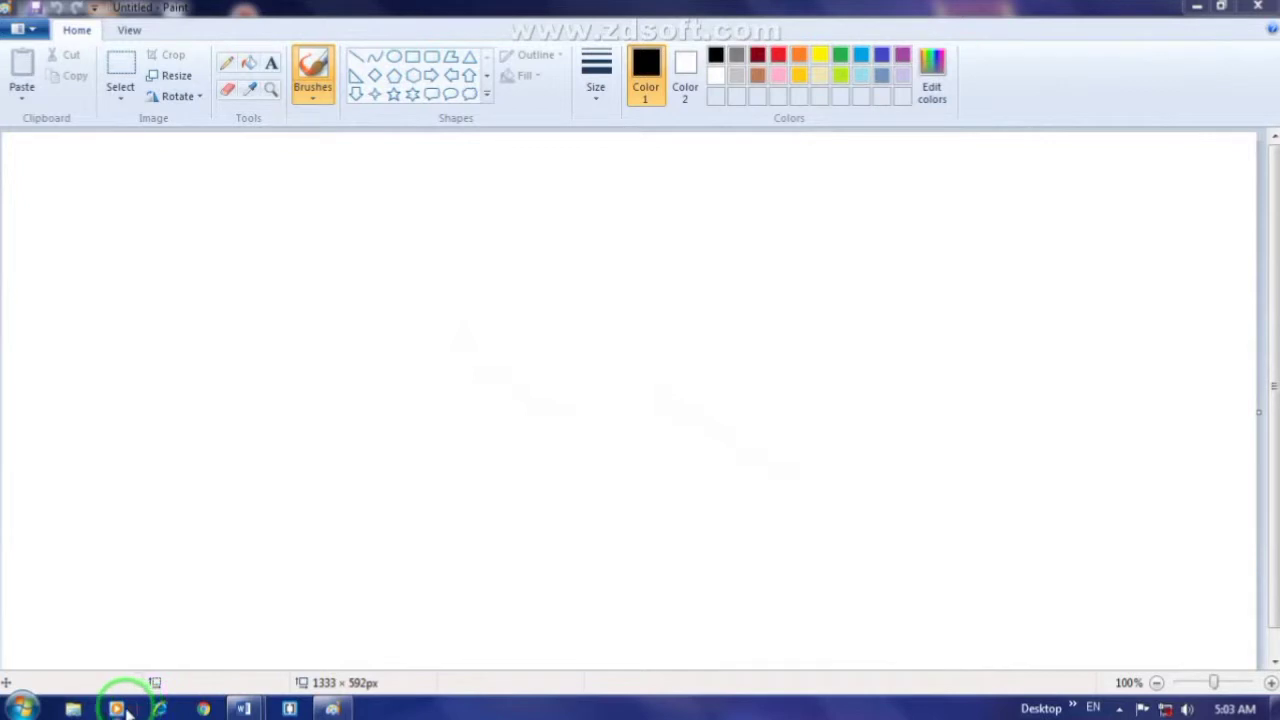
pyautogui.click(163, 709)
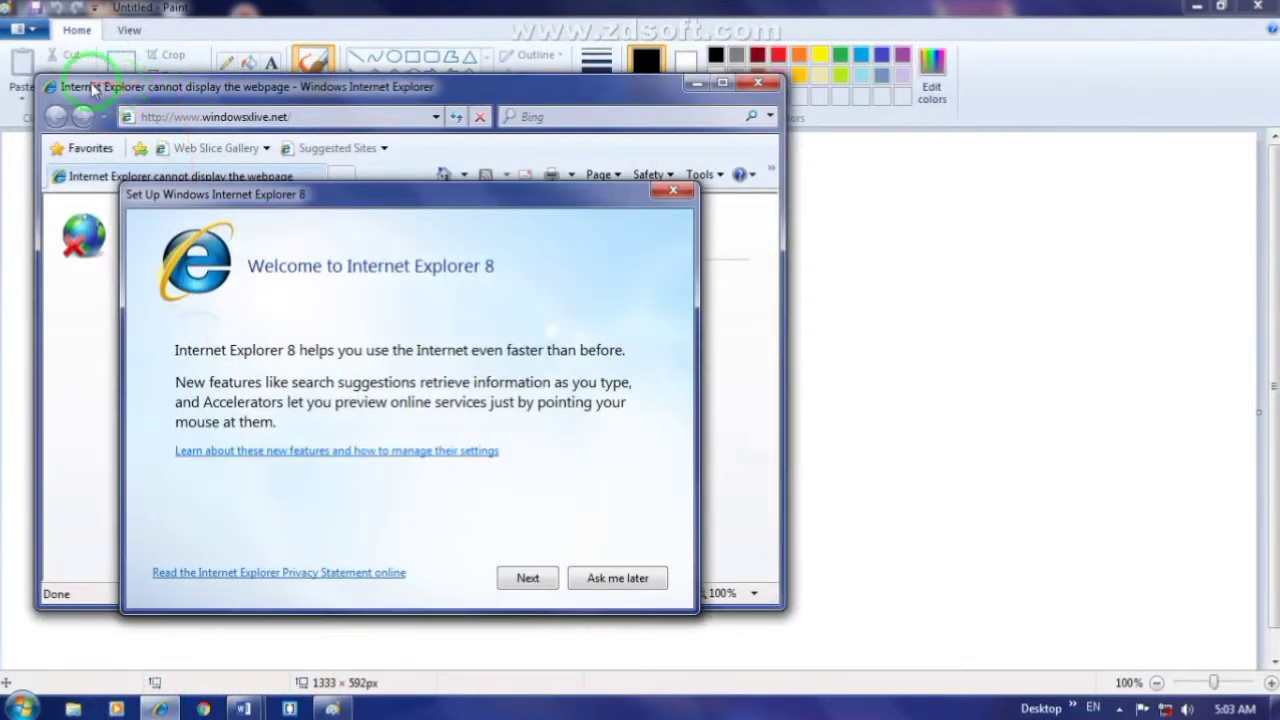
pyautogui.click(676, 188)
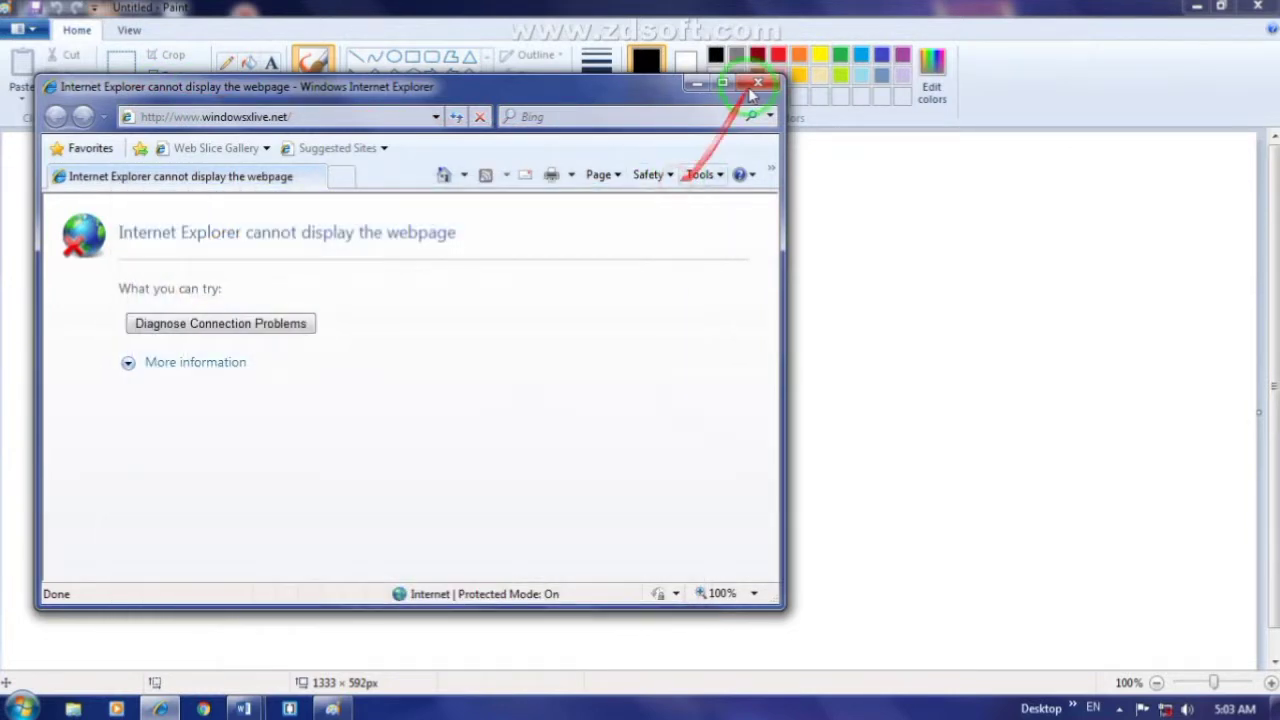
pyautogui.click(758, 82)
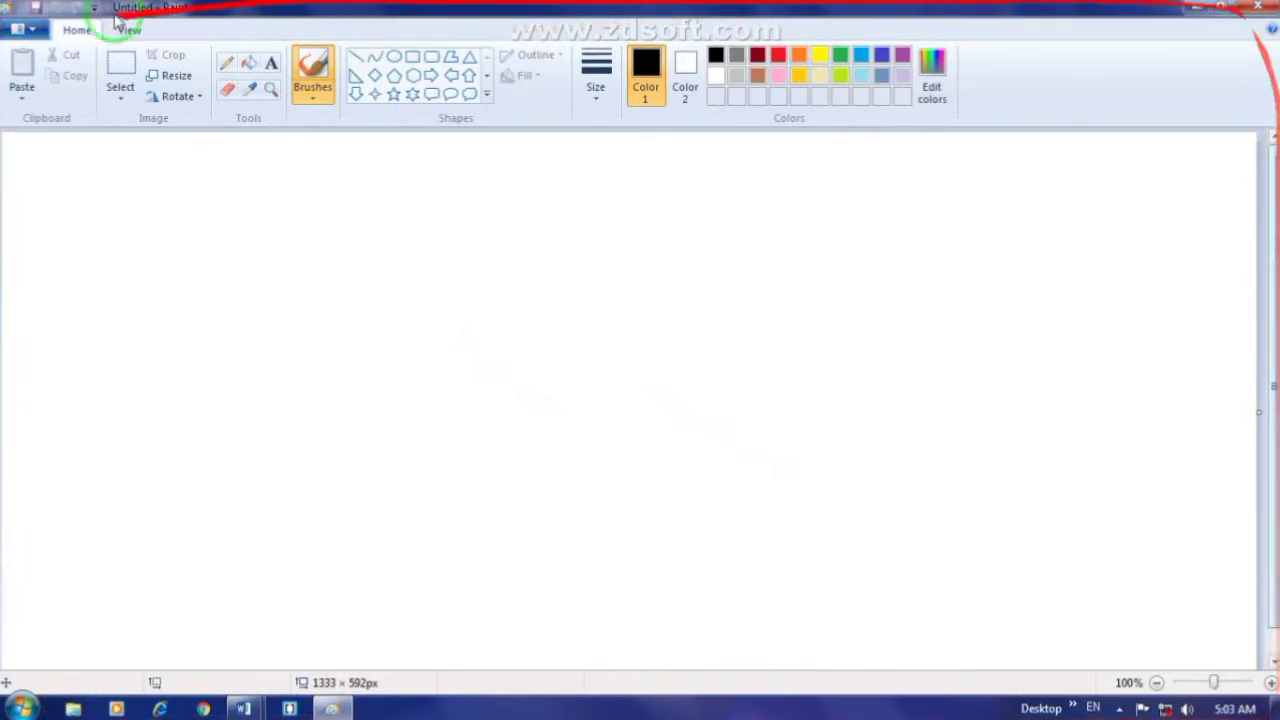
# Restore the Paint window to a smaller size, maximize it again, minimize it and bring it back from the taskbar.
pyautogui.click(1219, 8)
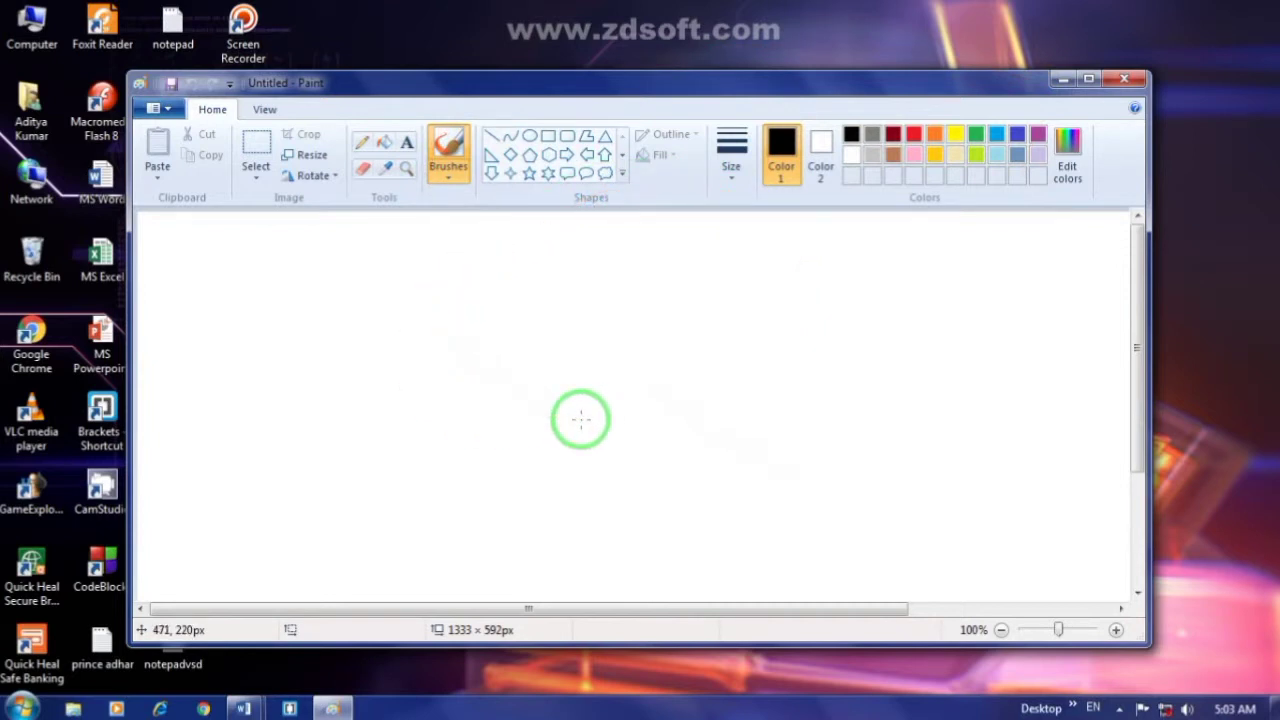
pyautogui.click(1088, 82)
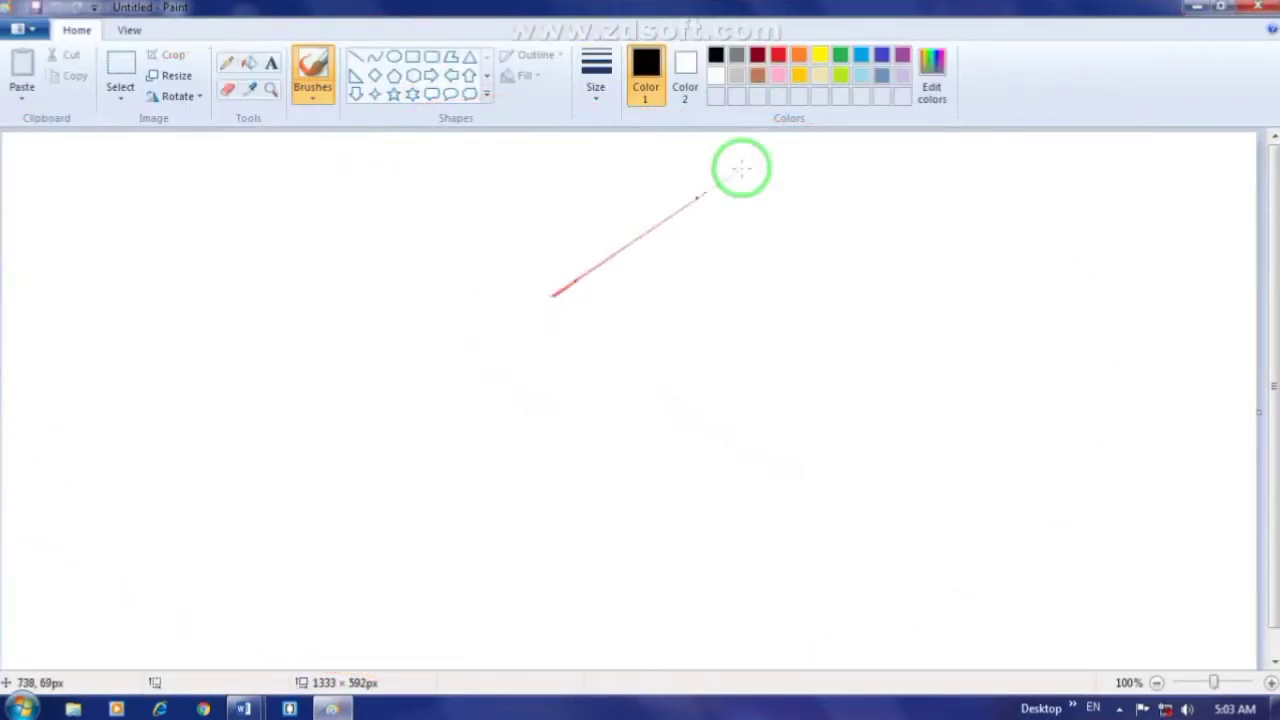
pyautogui.click(1199, 8)
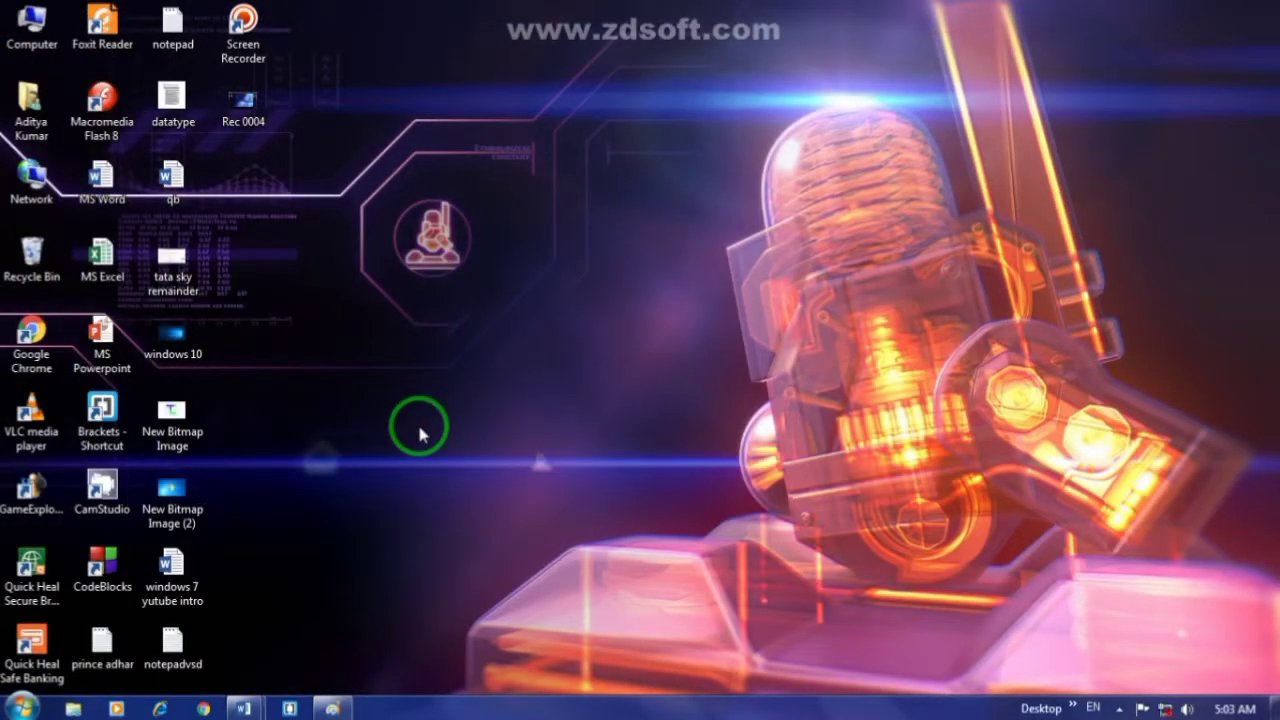
pyautogui.moveTo(332, 708)
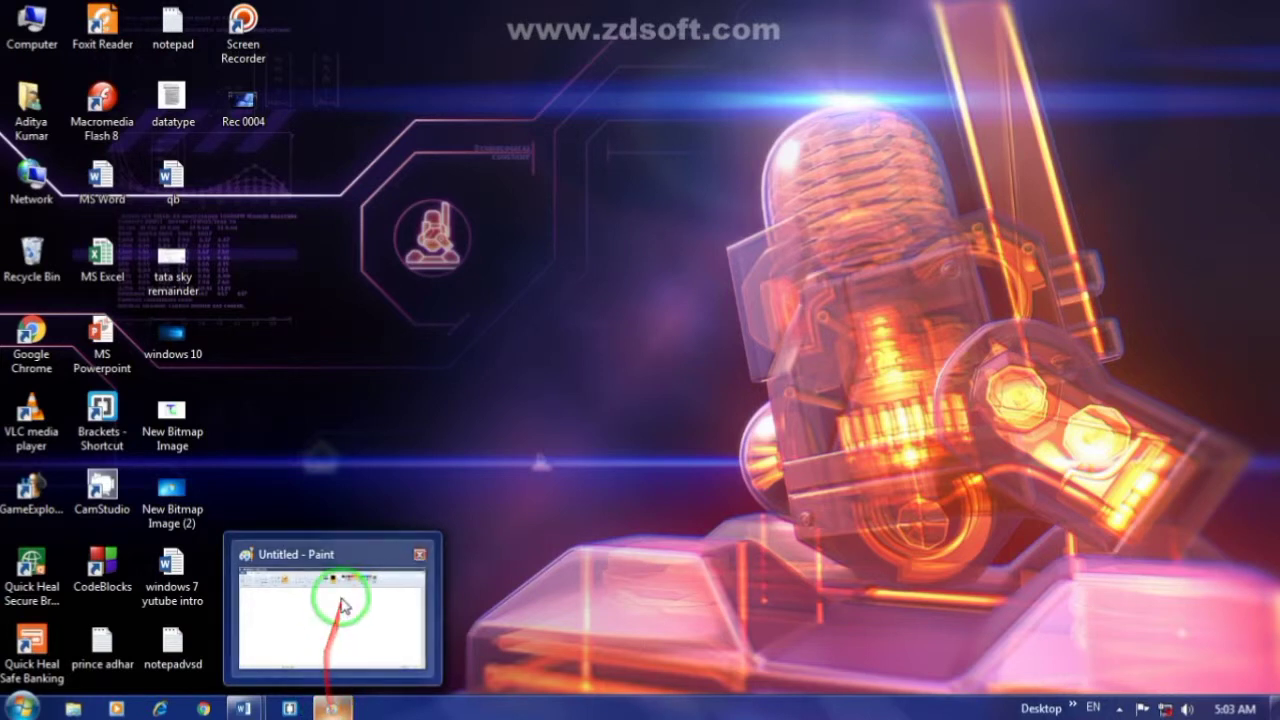
pyautogui.click(332, 708)
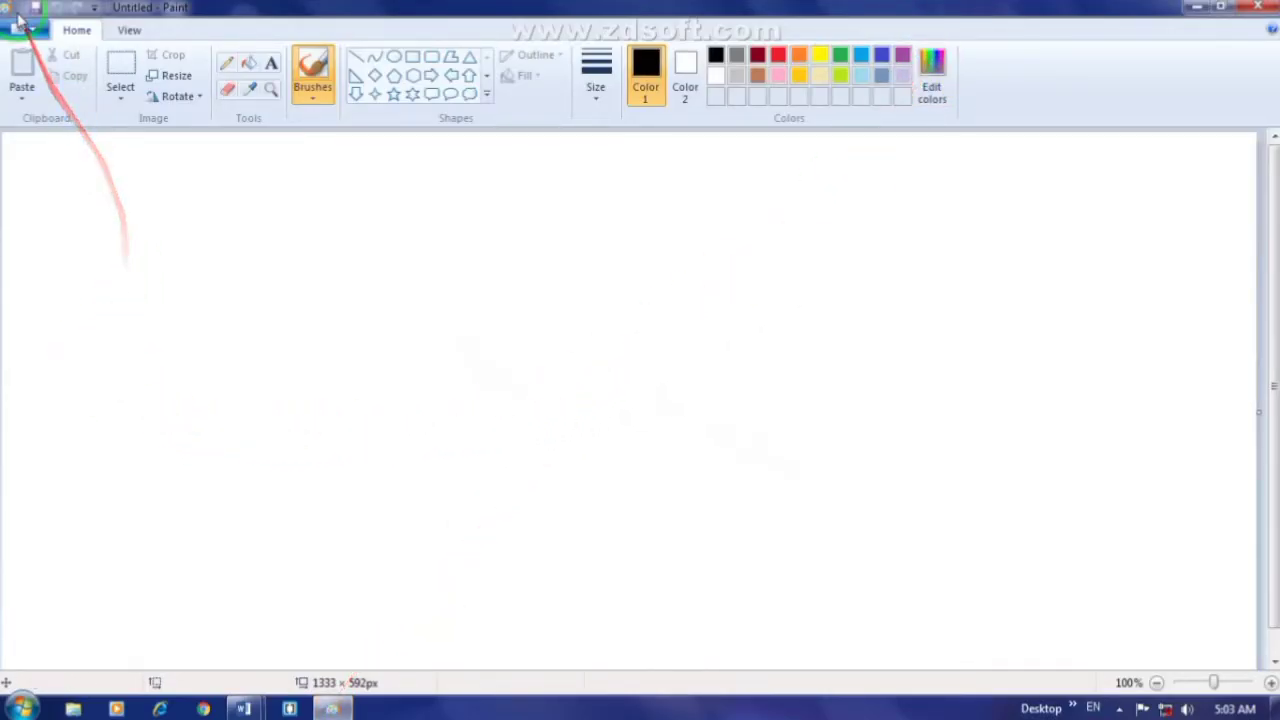
# Examine Paint's file commands and its Home and View commands, and minimize the Paint window.
pyautogui.click(18, 31)
pyautogui.click(28, 32)
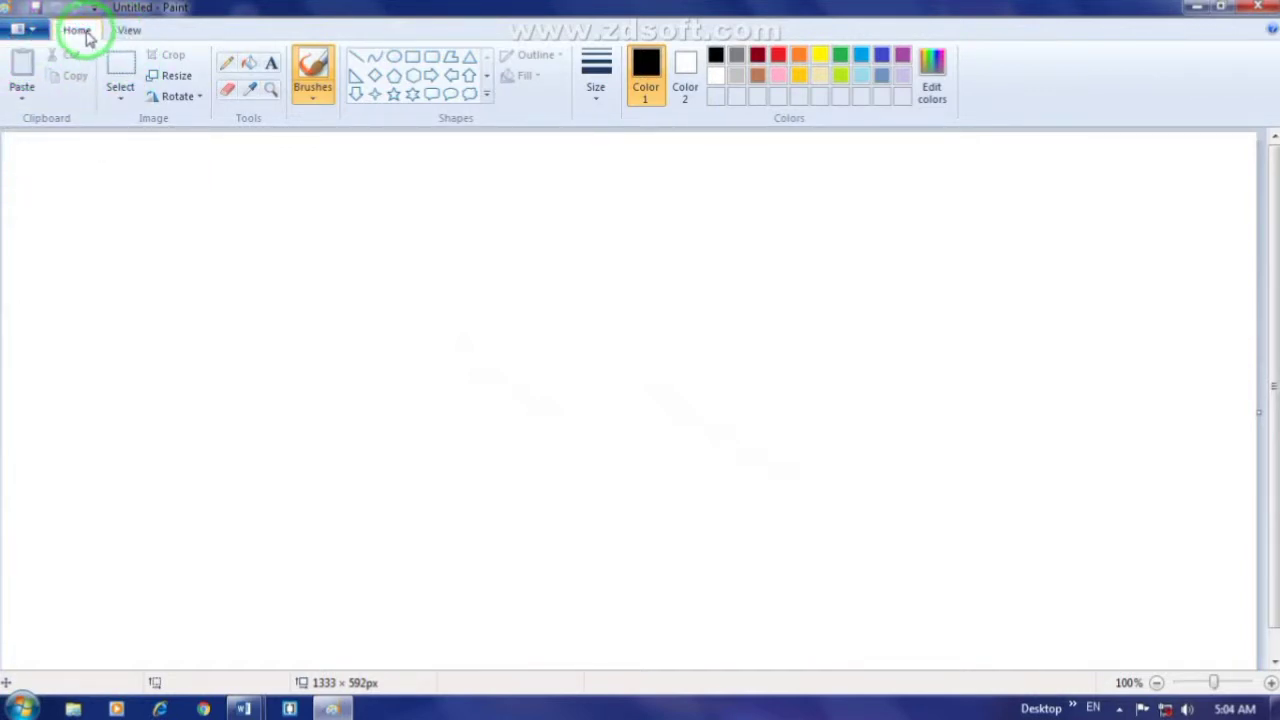
pyautogui.click(118, 30)
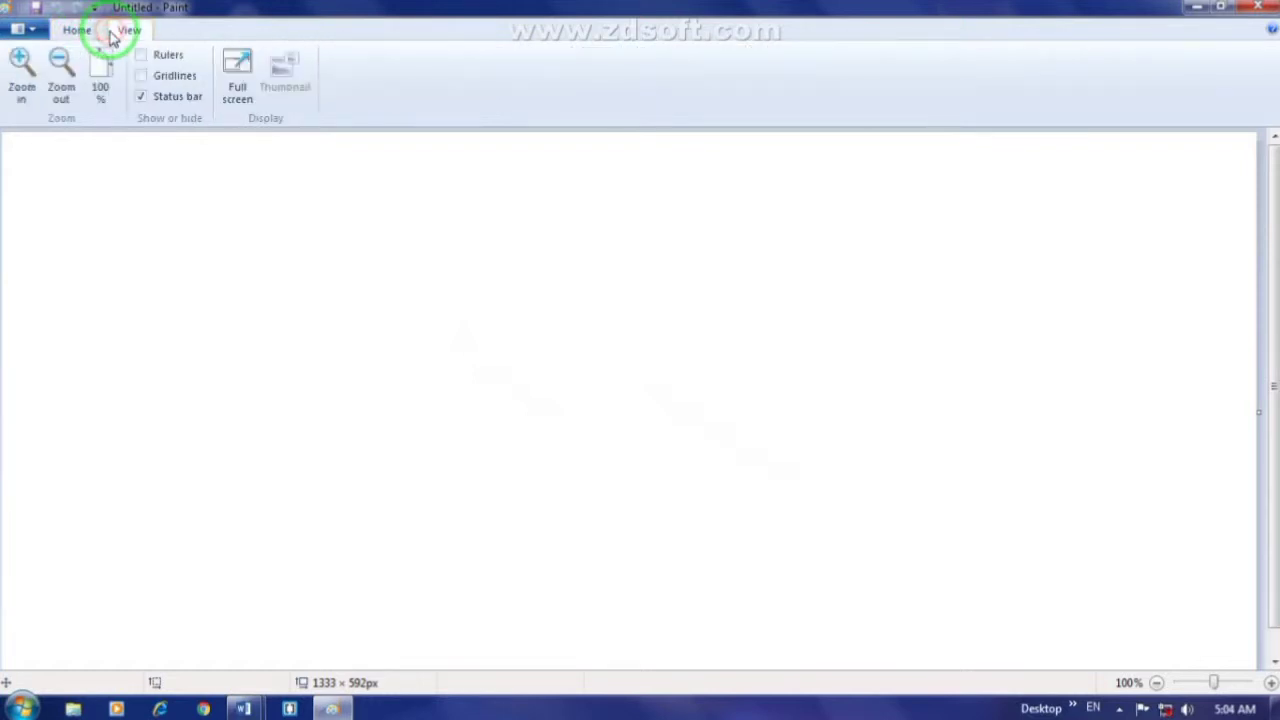
pyautogui.click(62, 32)
pyautogui.click(22, 31)
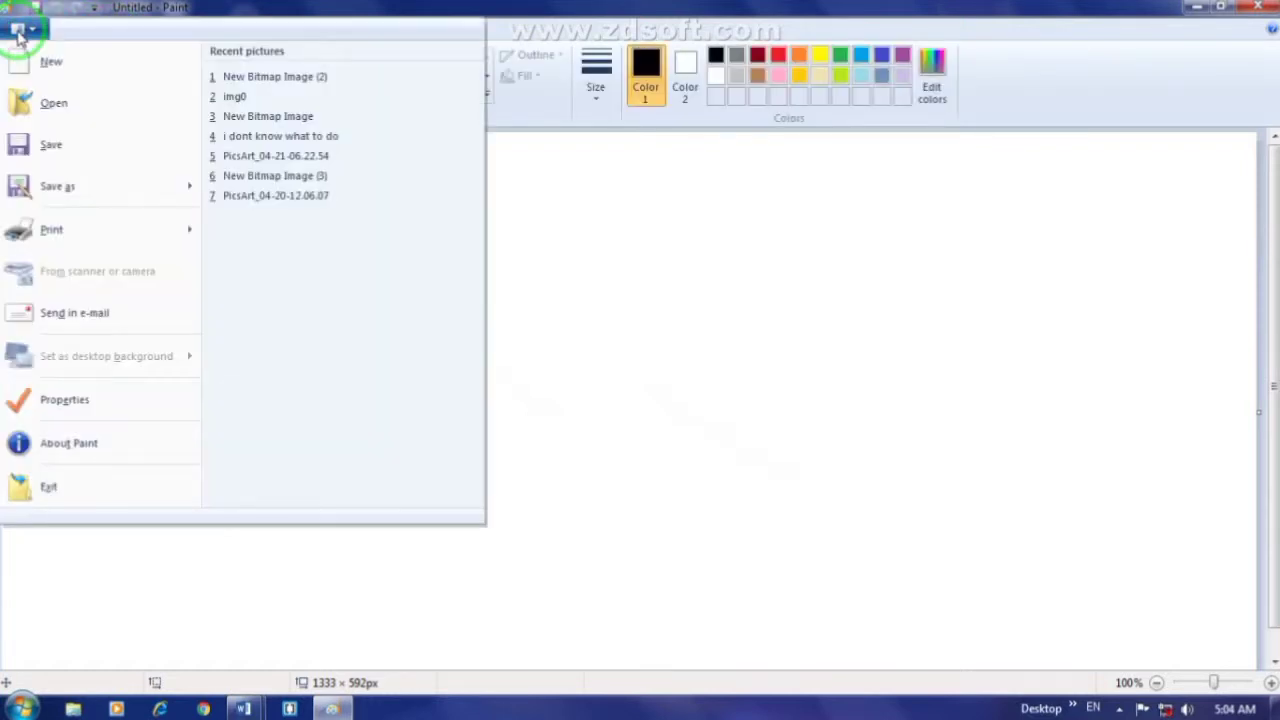
pyautogui.click(20, 33)
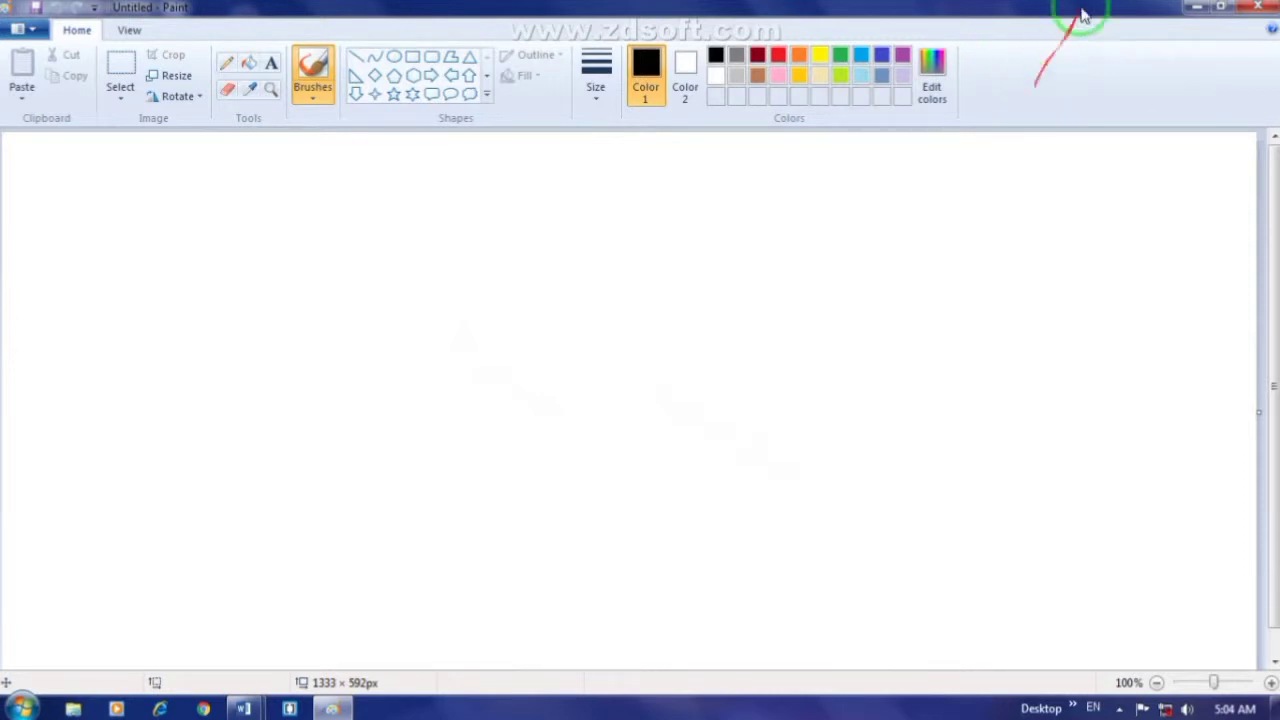
pyautogui.click(1192, 8)
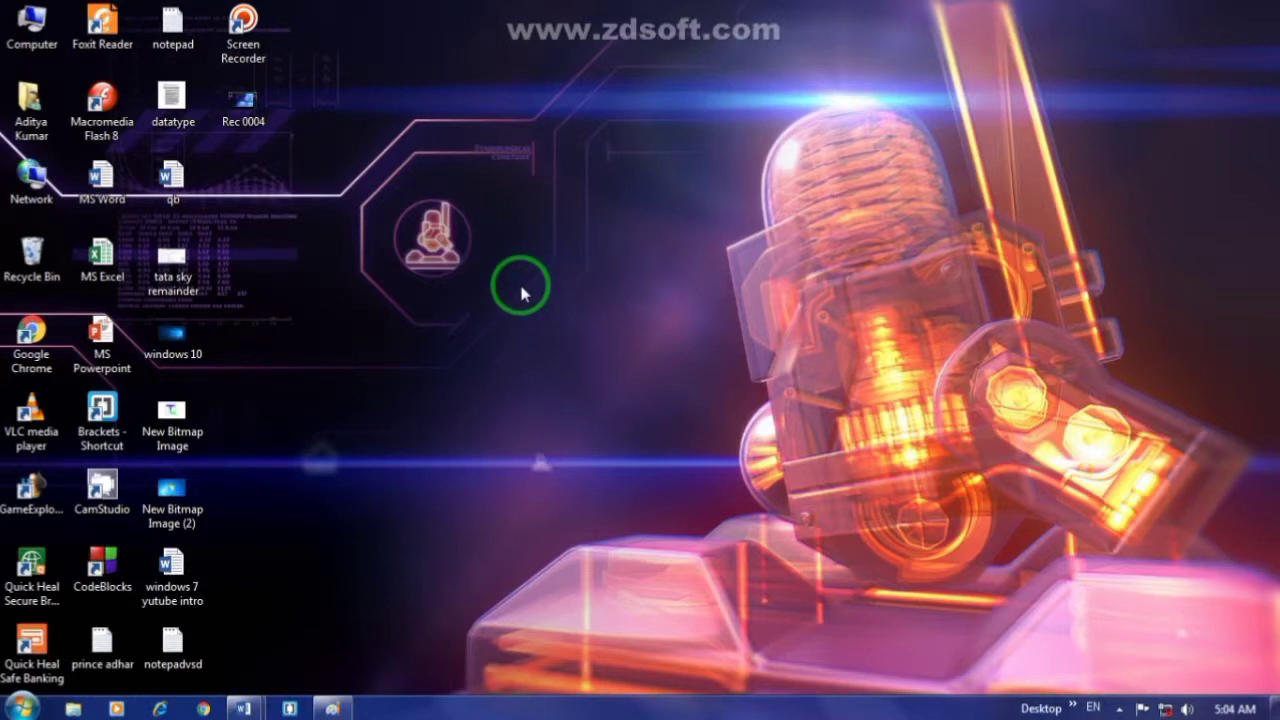
# Open the desktop's personalization settings, choose only the blue third picture as the desktop background, and save the change.
pyautogui.rightClick(348, 230)
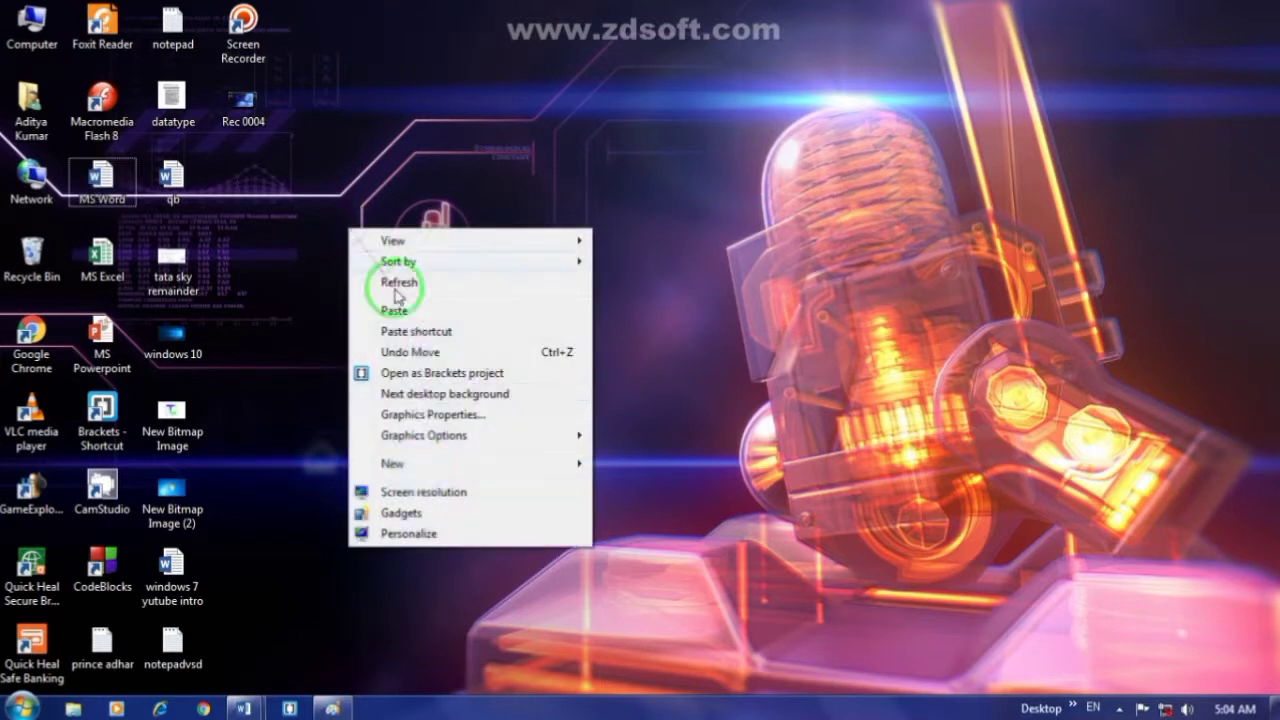
pyautogui.click(409, 536)
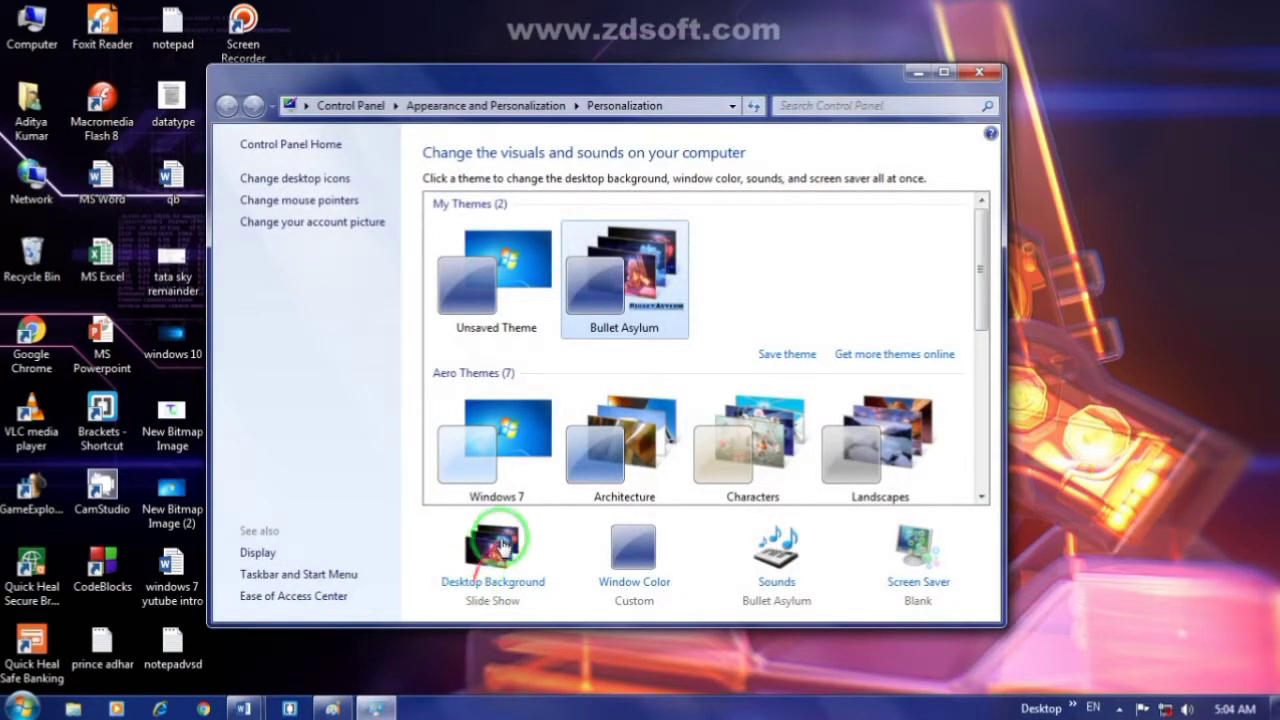
pyautogui.click(480, 556)
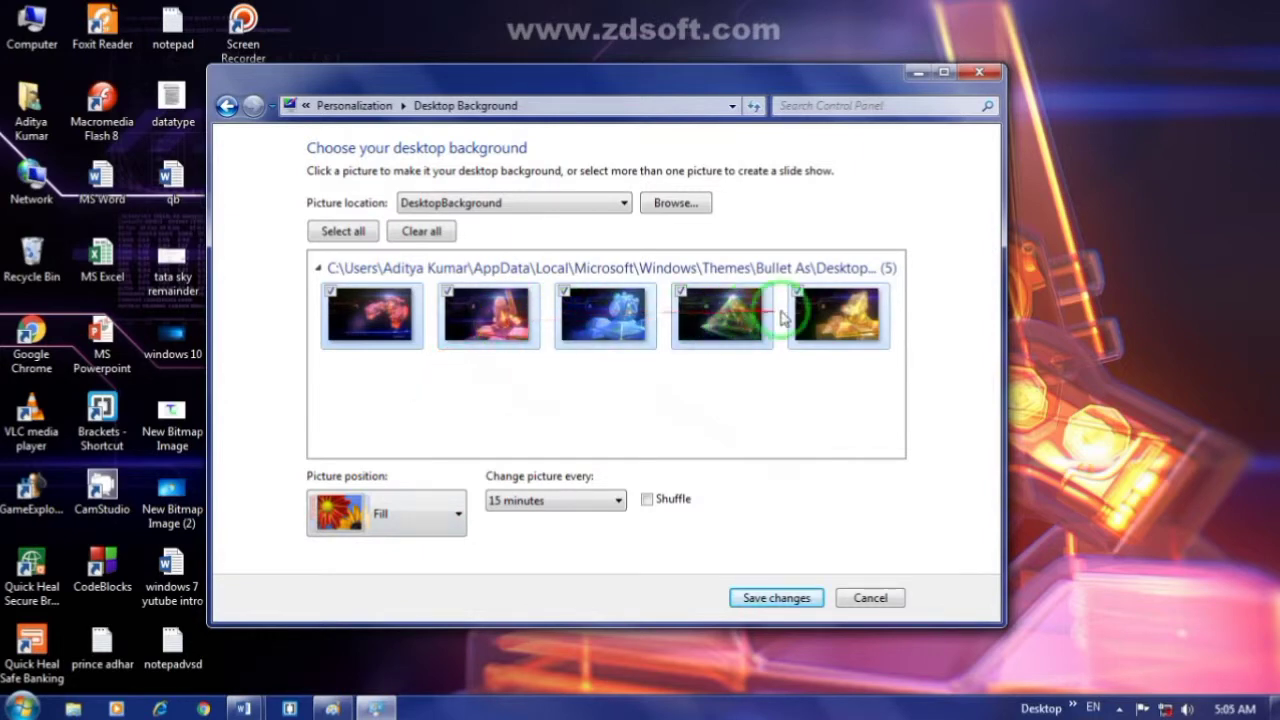
pyautogui.click(615, 308)
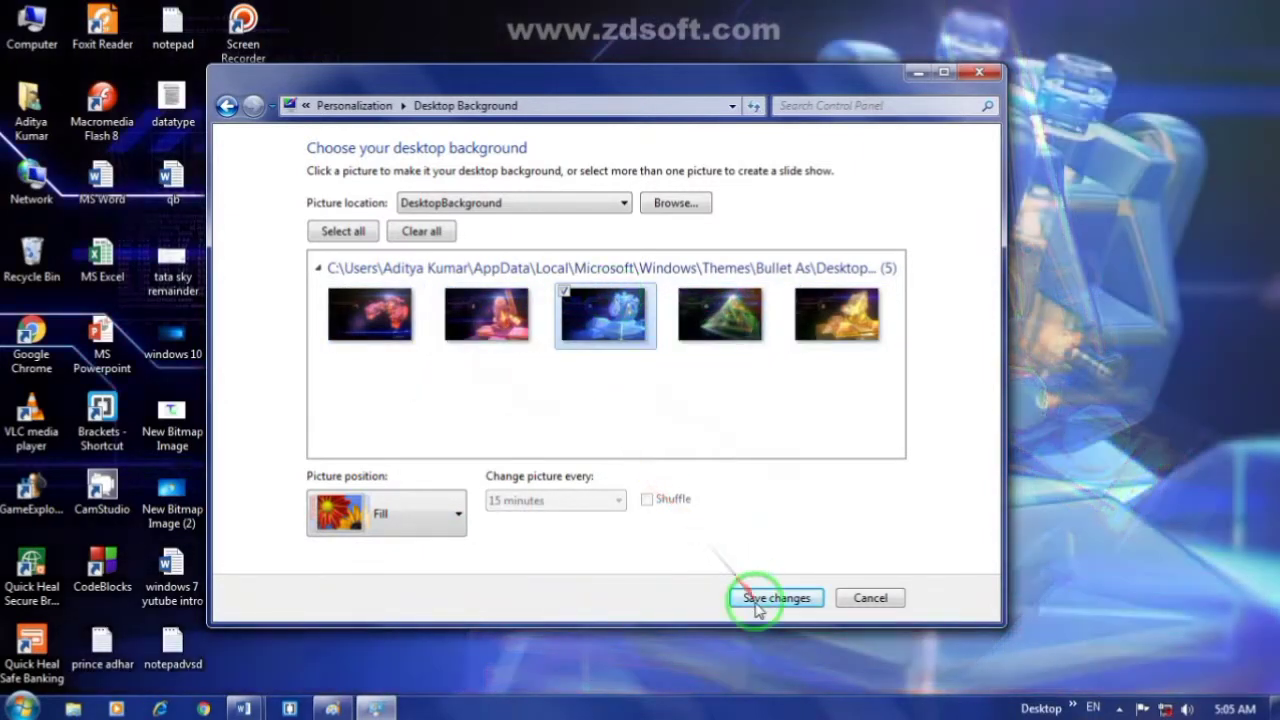
pyautogui.click(755, 599)
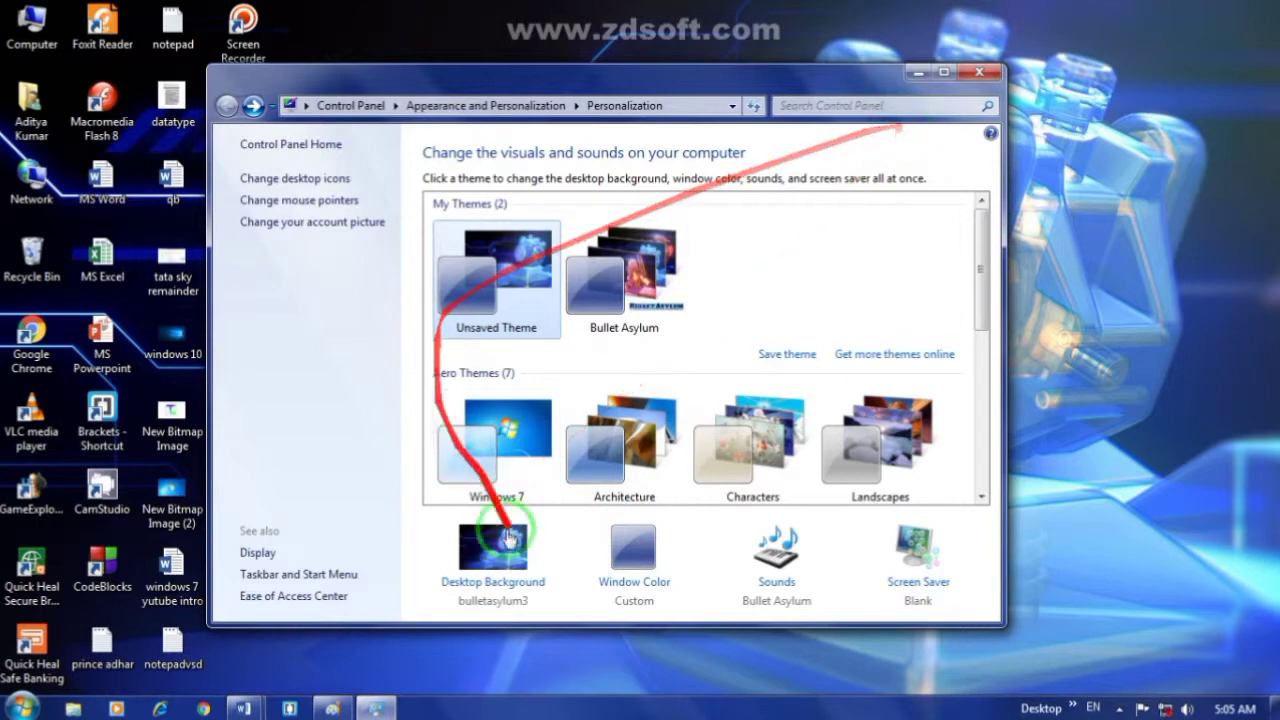
# Minimize the Personalization window, bring it back from the taskbar, and move it down the desktop and up again.
pyautogui.click(918, 78)
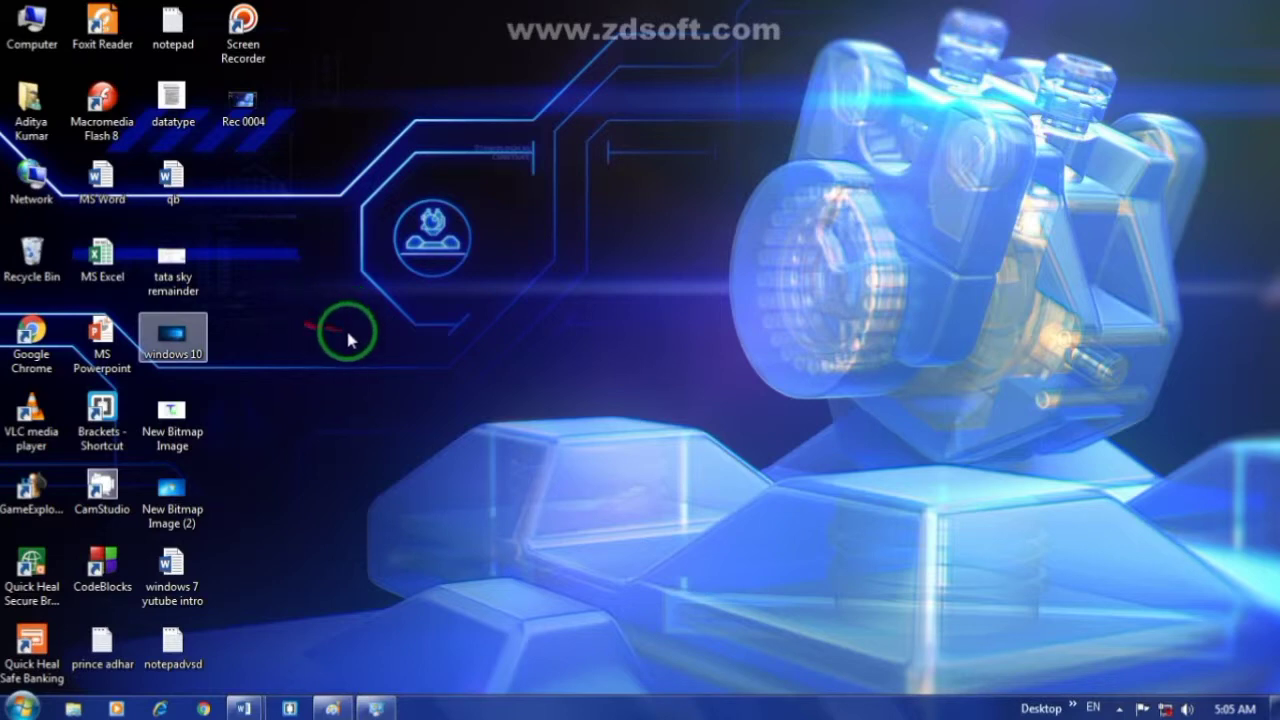
pyautogui.click(378, 708)
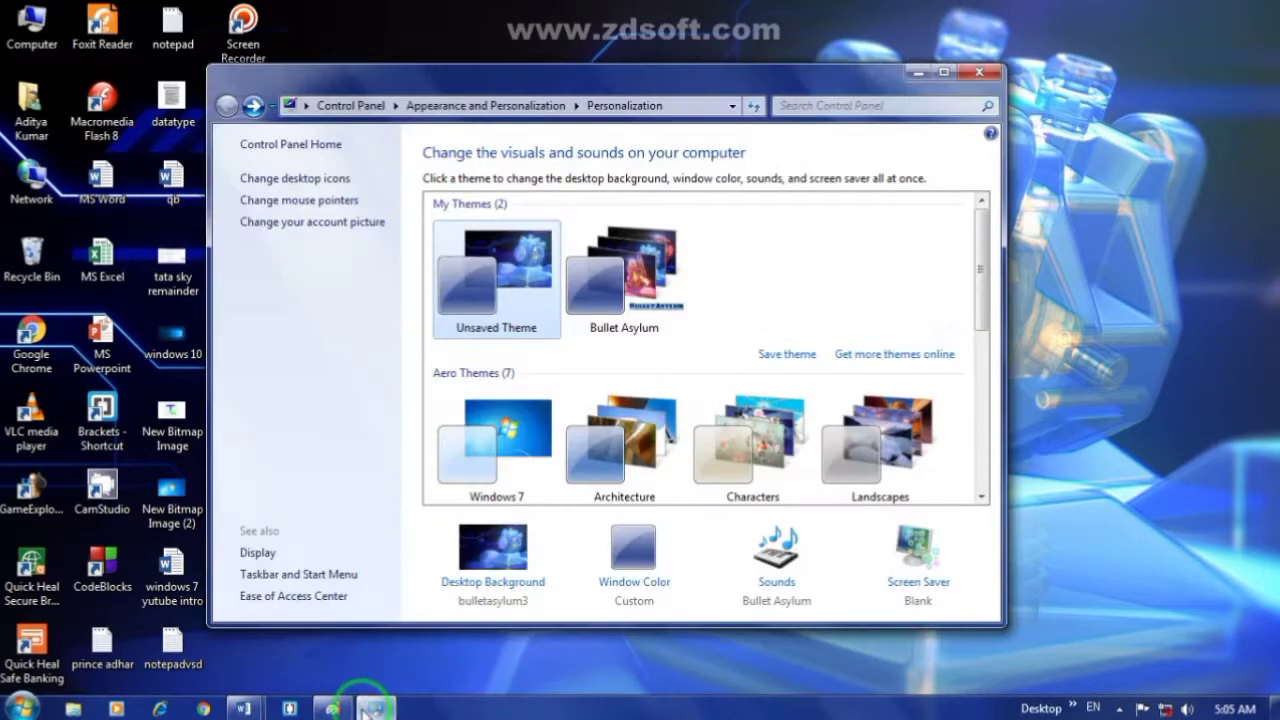
pyautogui.click(433, 82)
pyautogui.moveTo(433, 82); pyautogui.dragTo(562, 508)
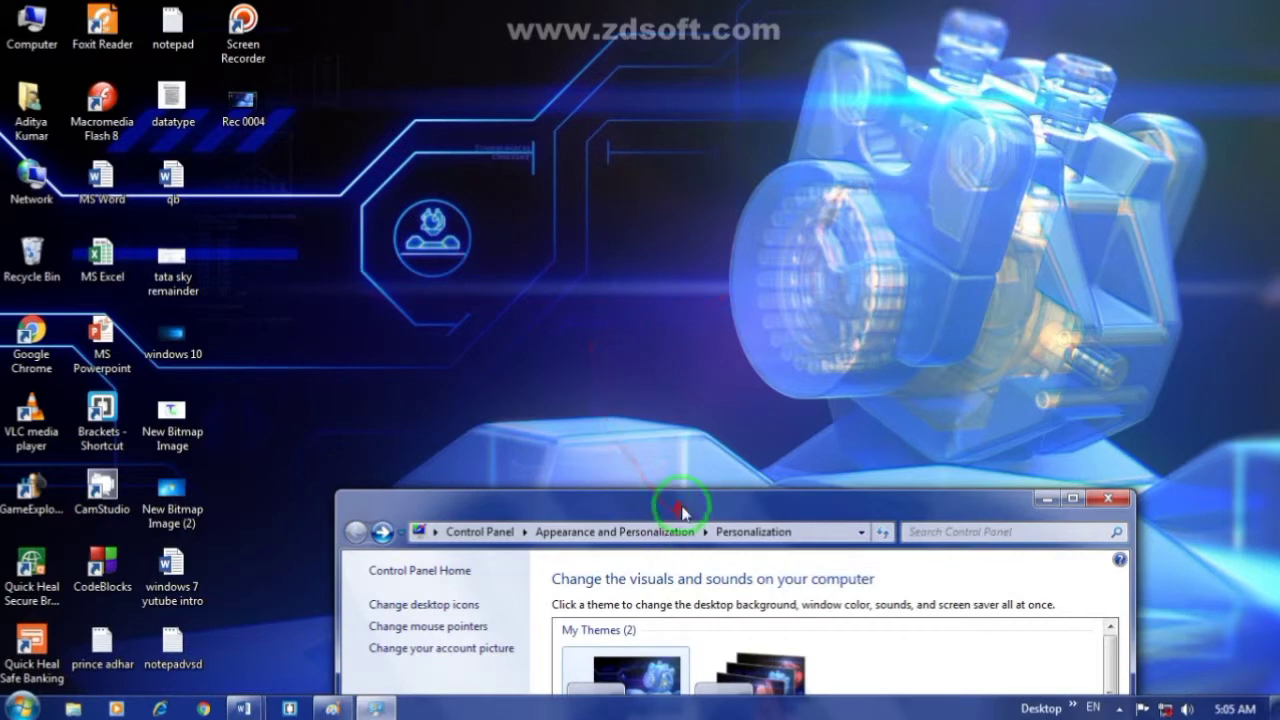
pyautogui.moveTo(686, 508); pyautogui.dragTo(617, 96)
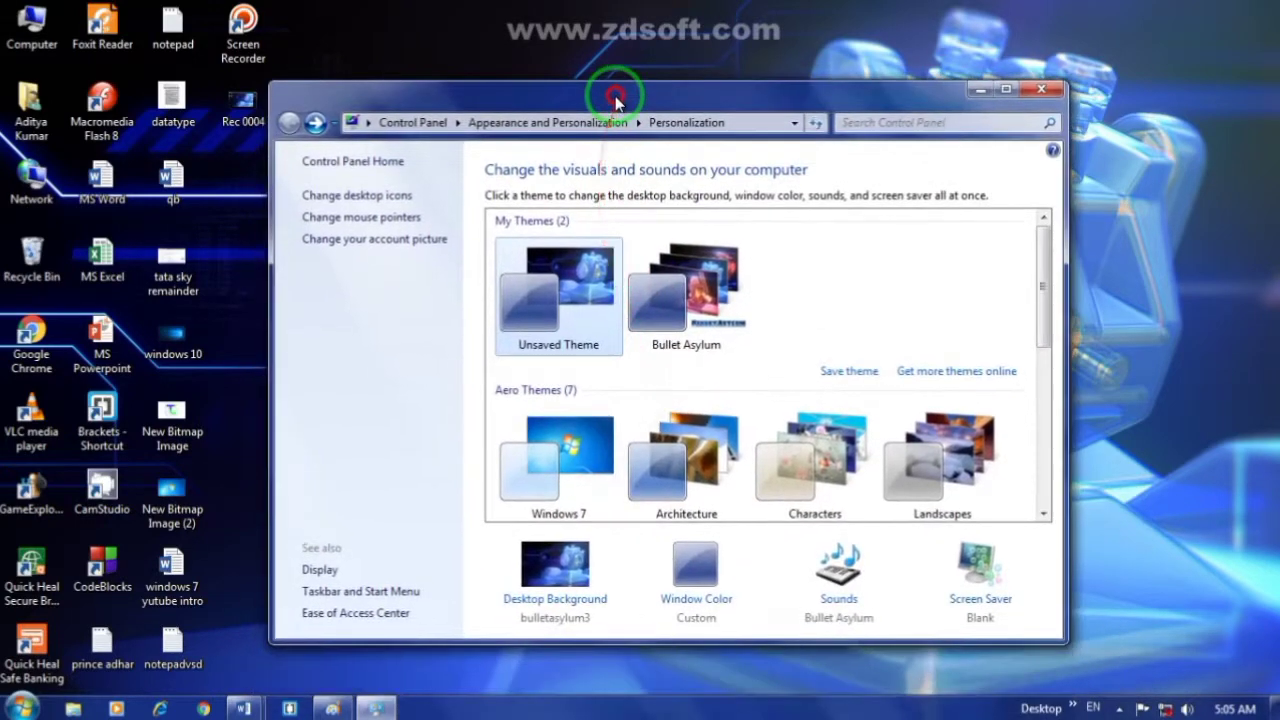
# Reopen the desktop background pictures and select only the red first picture.
pyautogui.click(566, 568)
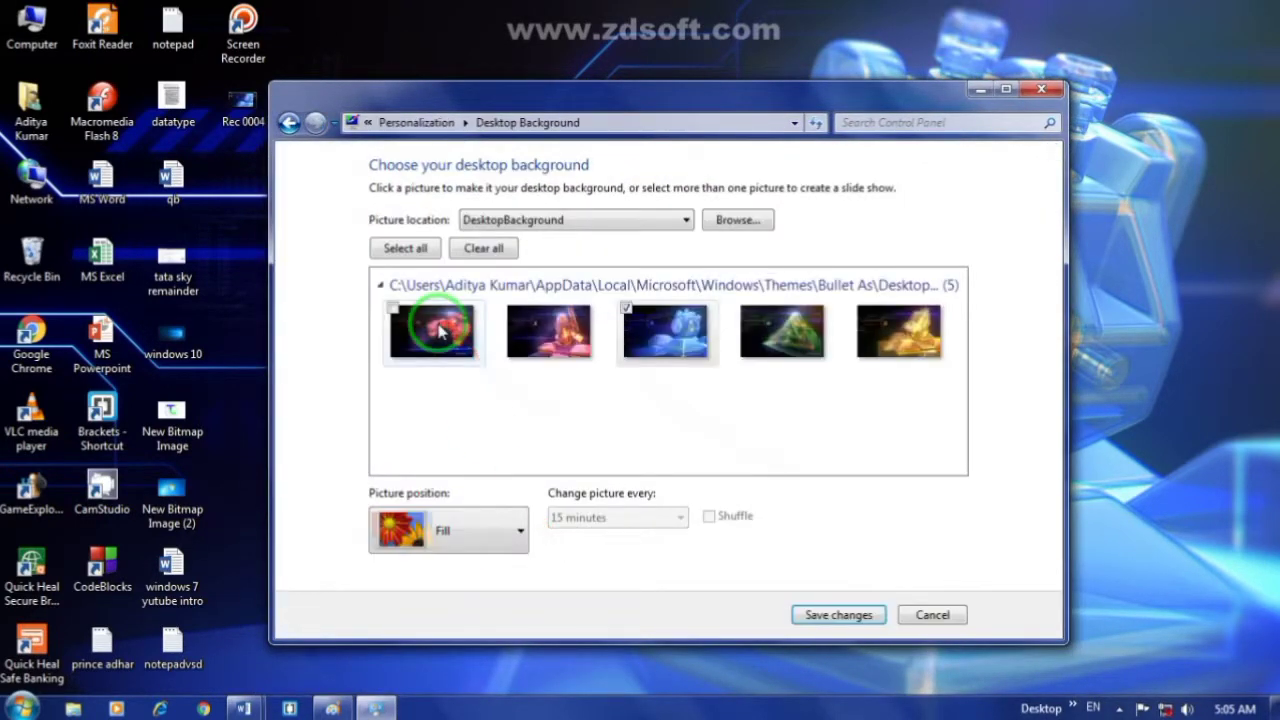
pyautogui.click(444, 398)
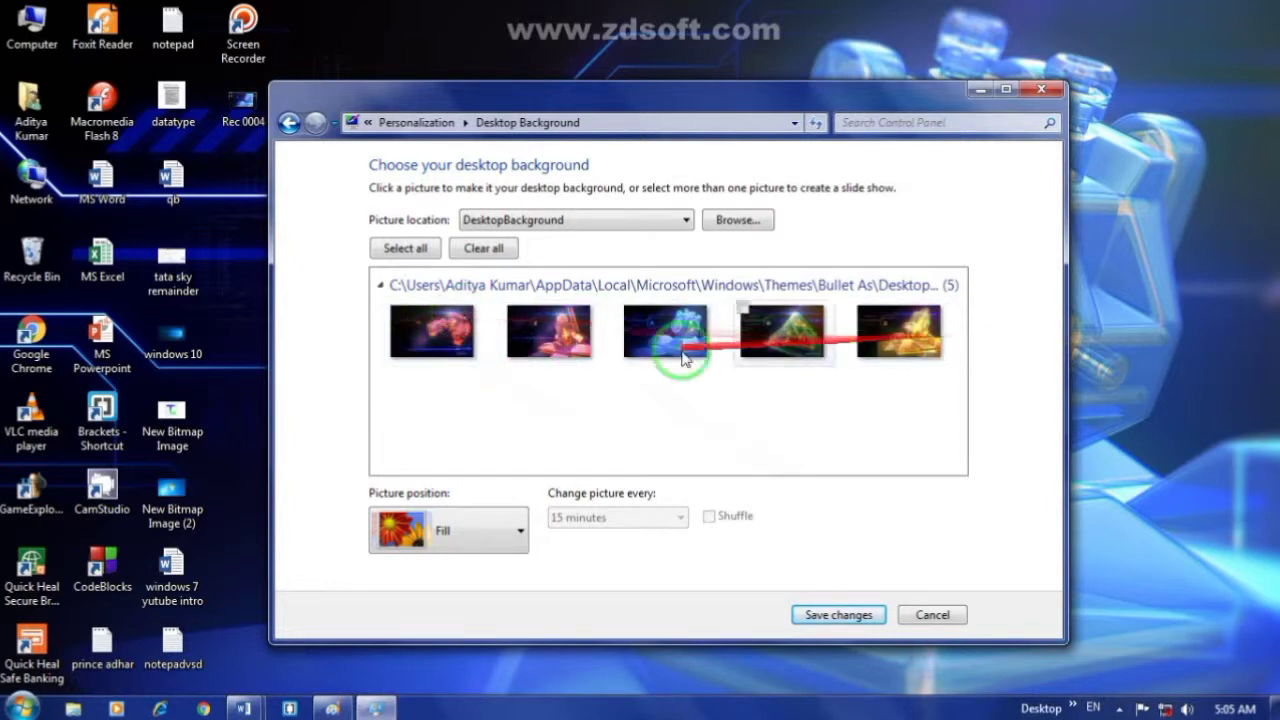
pyautogui.click(472, 338)
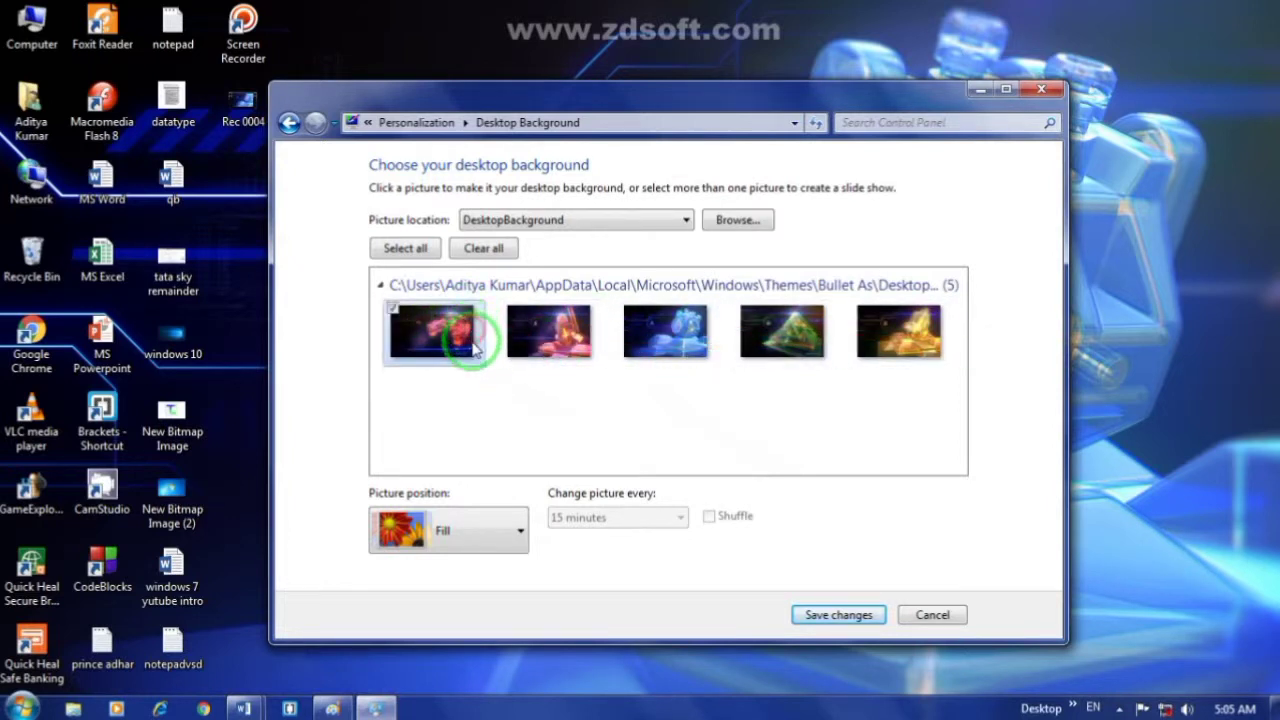
pyautogui.moveTo(425, 398); pyautogui.dragTo(446, 366)
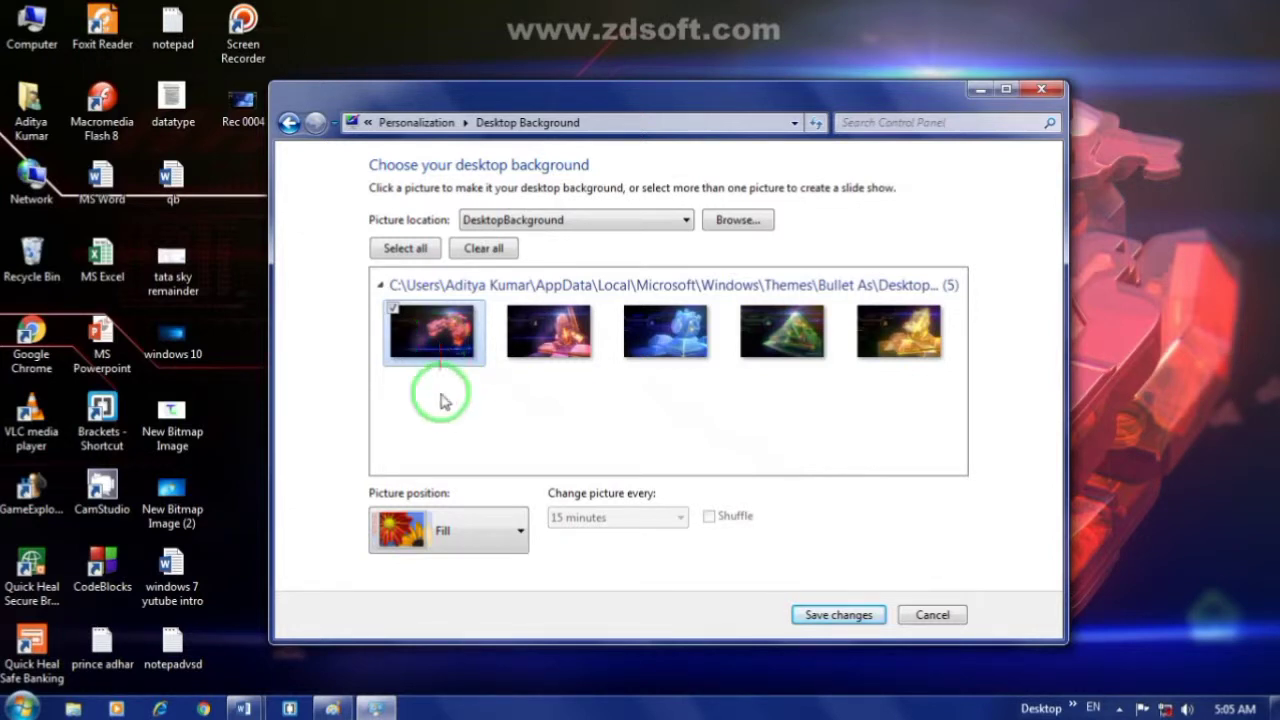
# Select all five background pictures as a slide show that changes every 10 seconds, and save the changes.
pyautogui.moveTo(431, 398); pyautogui.dragTo(894, 340)
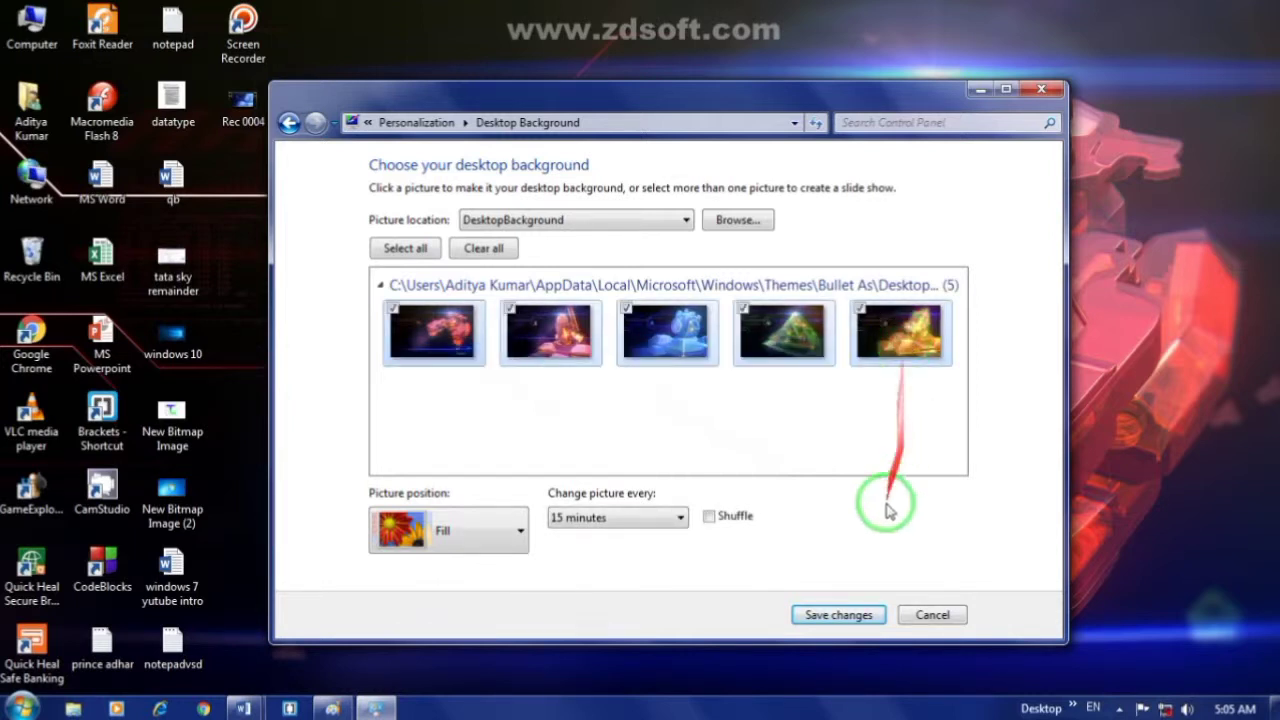
pyautogui.click(677, 520)
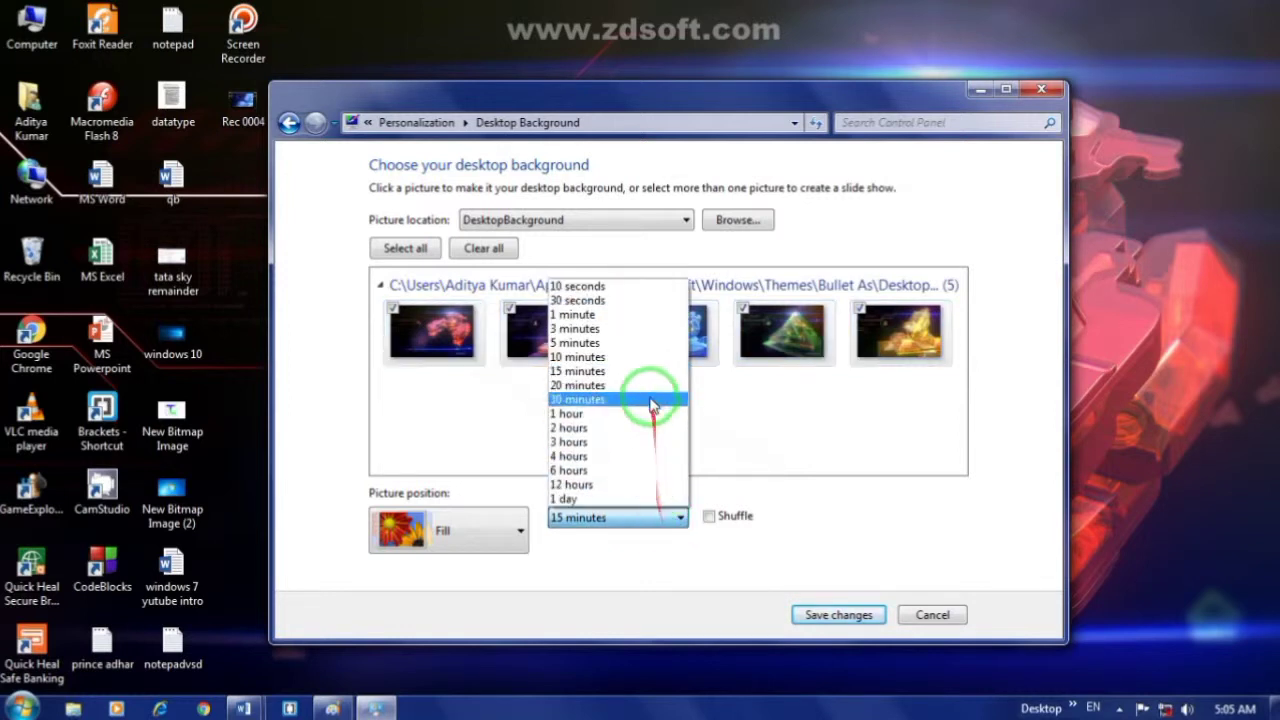
pyautogui.click(630, 290)
pyautogui.click(806, 613)
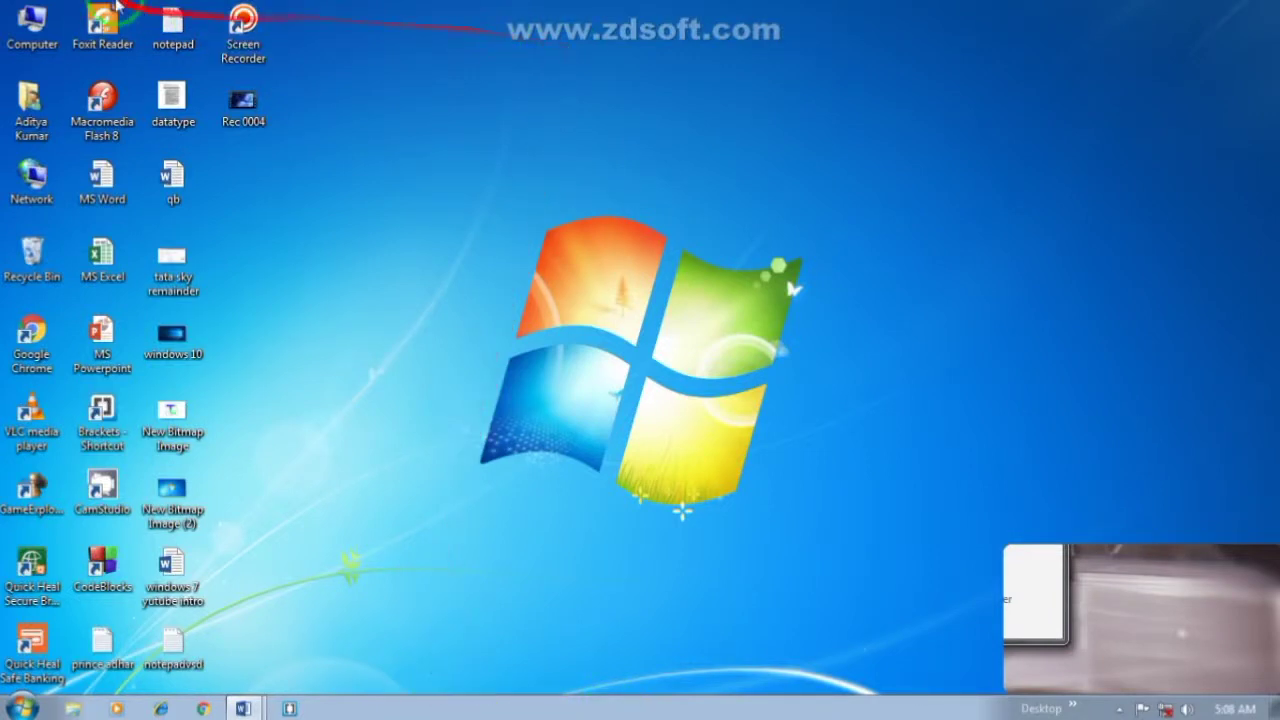
# Open the Computer window from the desktop, restore it to a smaller size, and close it.
pyautogui.doubleClick(33, 17)
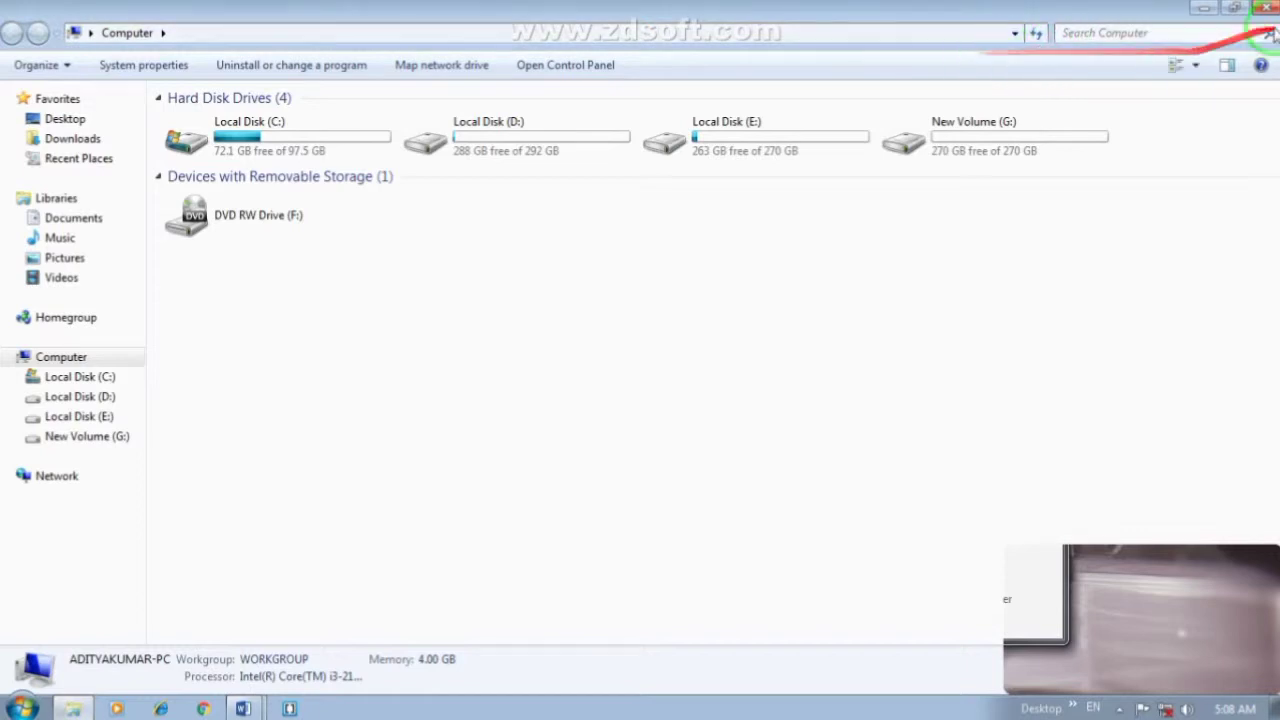
pyautogui.click(1238, 10)
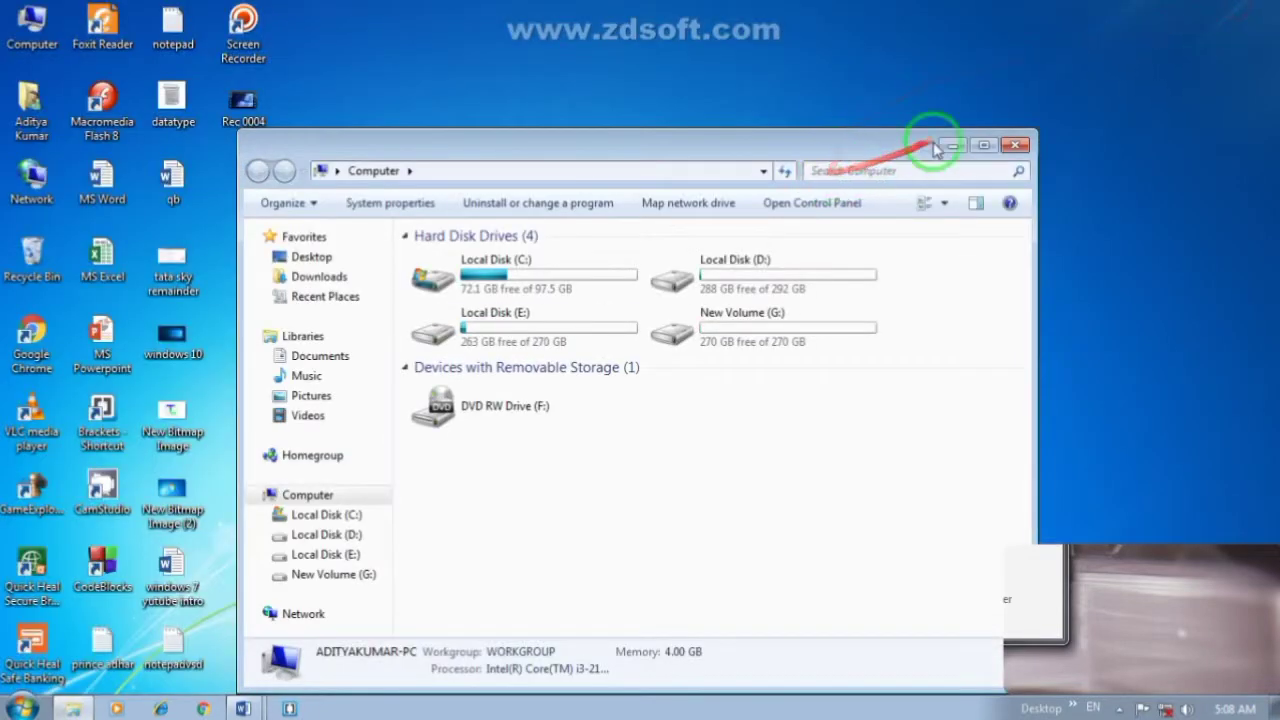
pyautogui.click(1012, 140)
# Open the desktop's personalization settings and apply the Windows 7 theme from the Aero themes.
pyautogui.rightClick(660, 88)
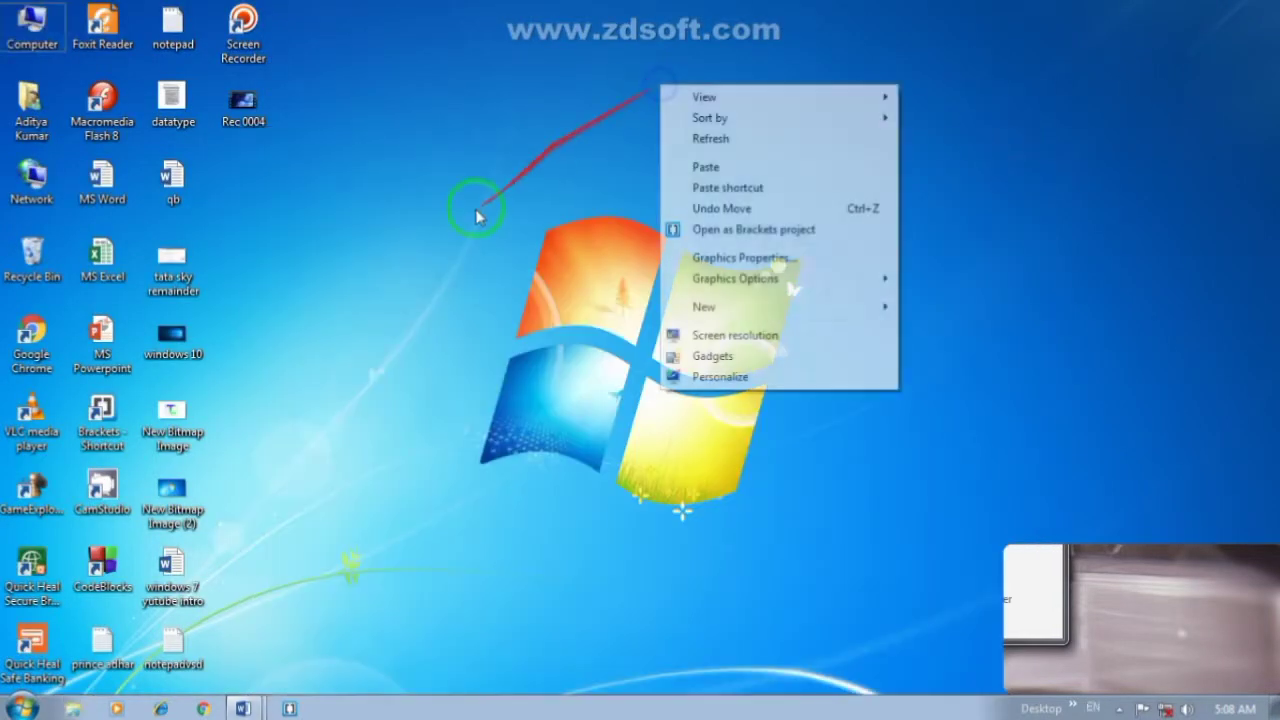
pyautogui.click(745, 376)
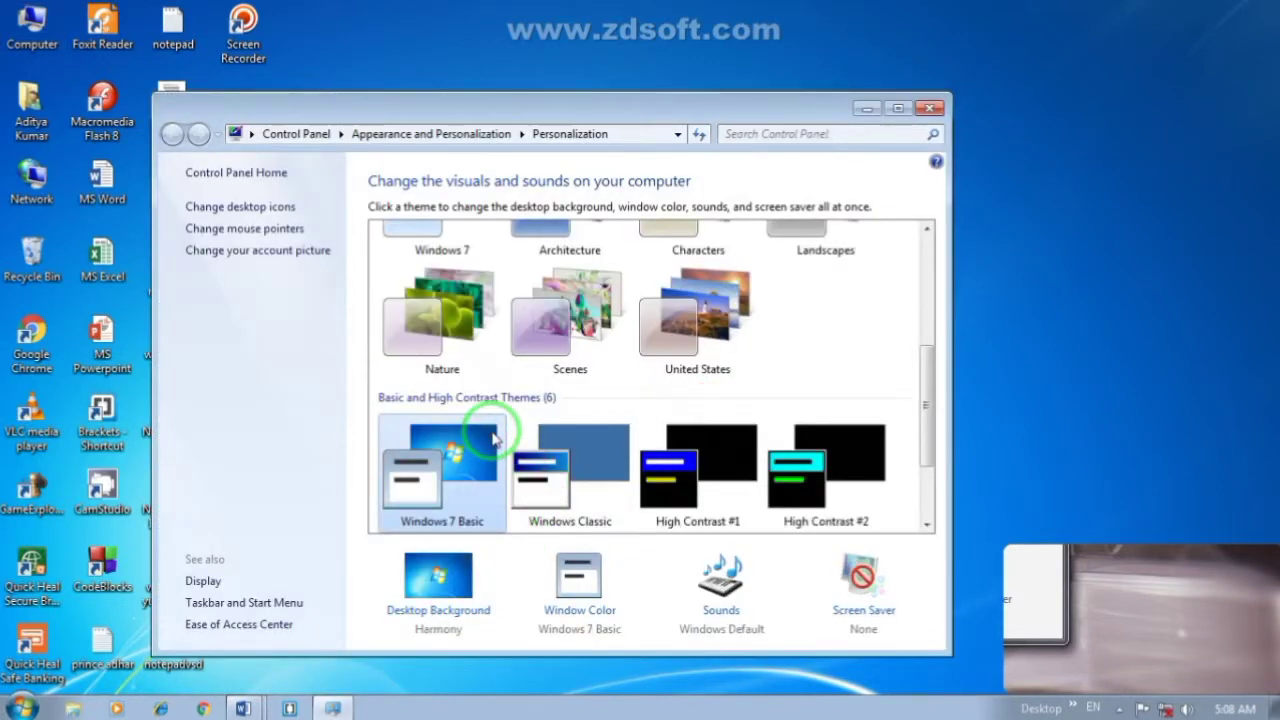
pyautogui.click(493, 440)
pyautogui.scroll(2, 493, 440)
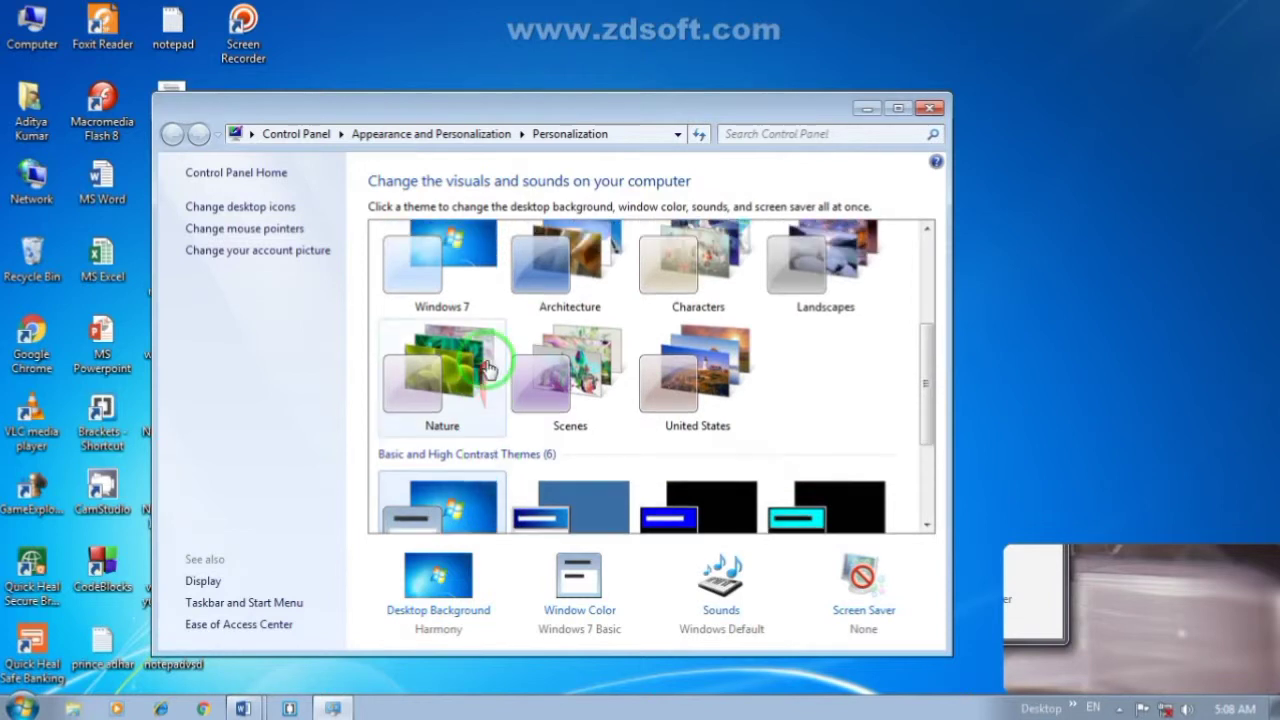
pyautogui.click(460, 285)
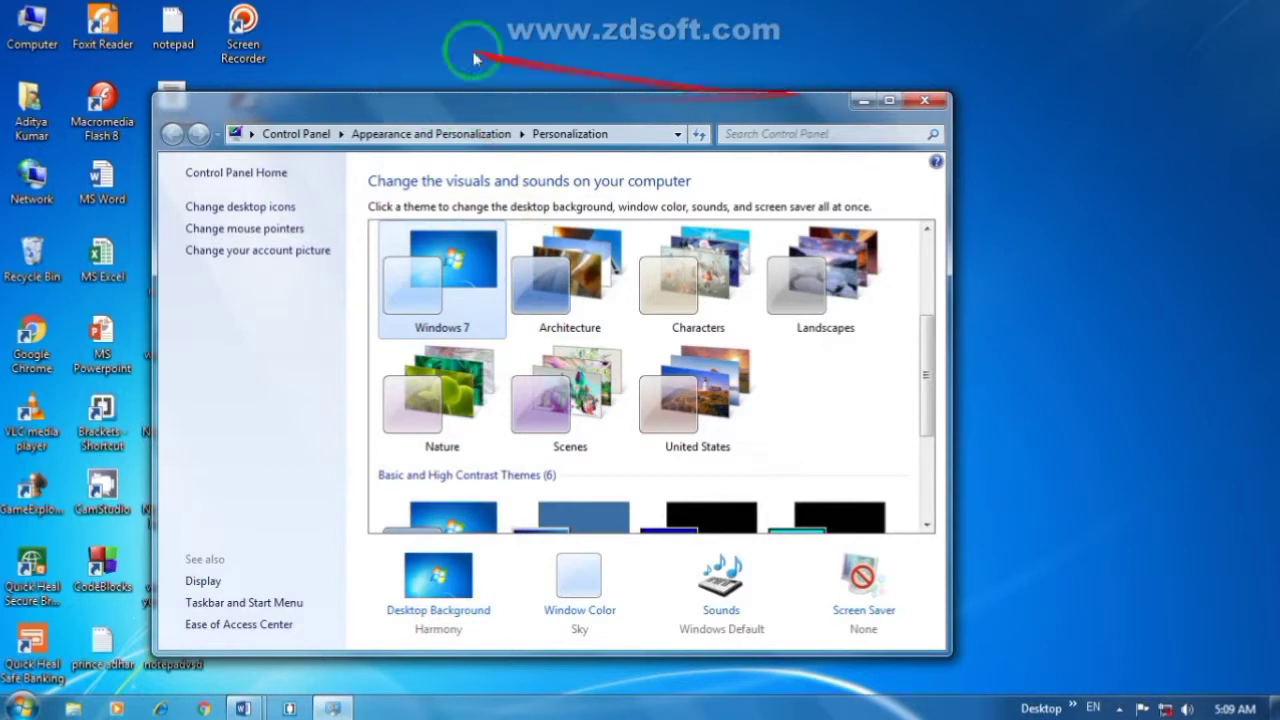
# Move the Personalization window around the desktop, maximize and restore it, and close it.
pyautogui.moveTo(340, 116); pyautogui.dragTo(128, 17)
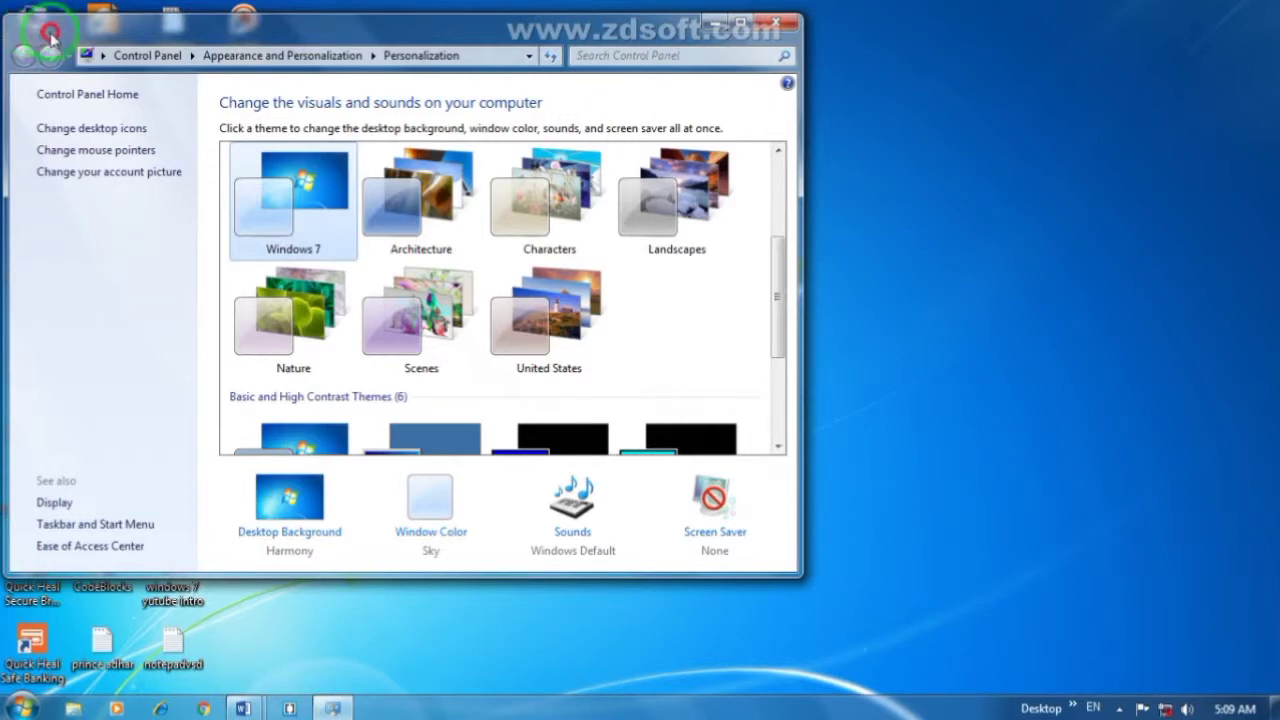
pyautogui.moveTo(50, 38); pyautogui.dragTo(380, 104)
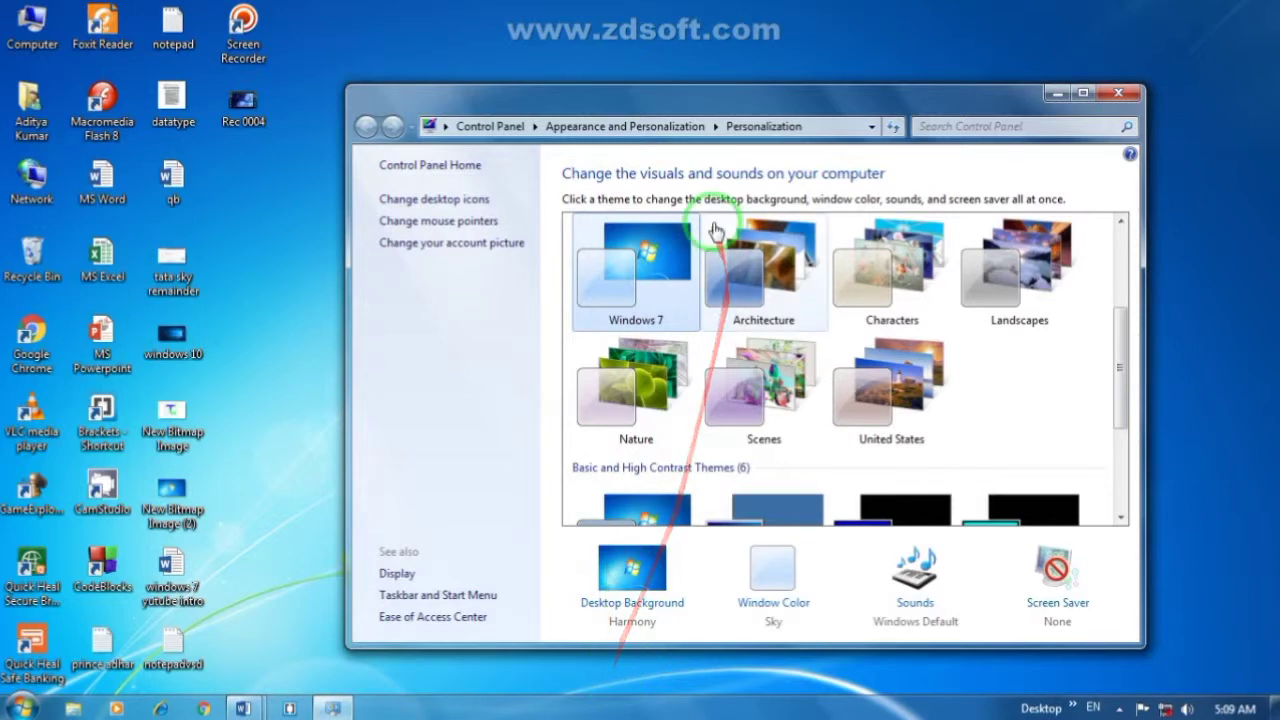
pyautogui.click(1083, 93)
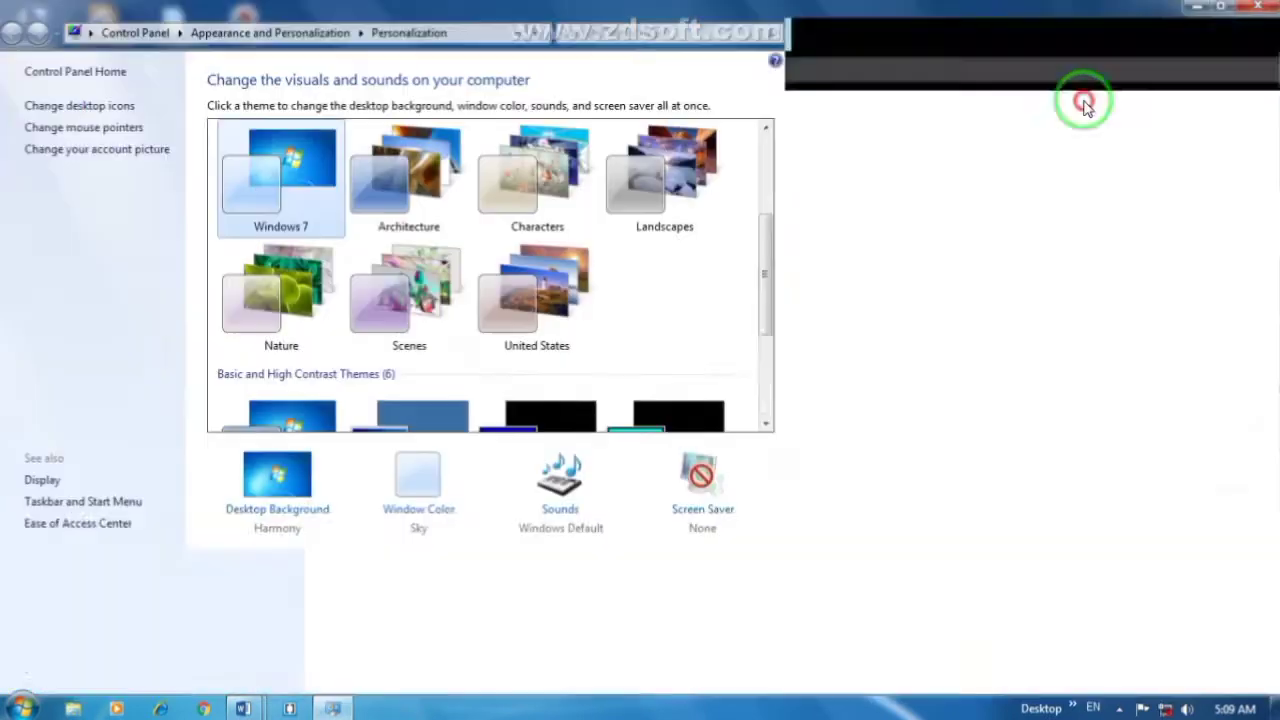
pyautogui.click(1230, 8)
pyautogui.click(1120, 104)
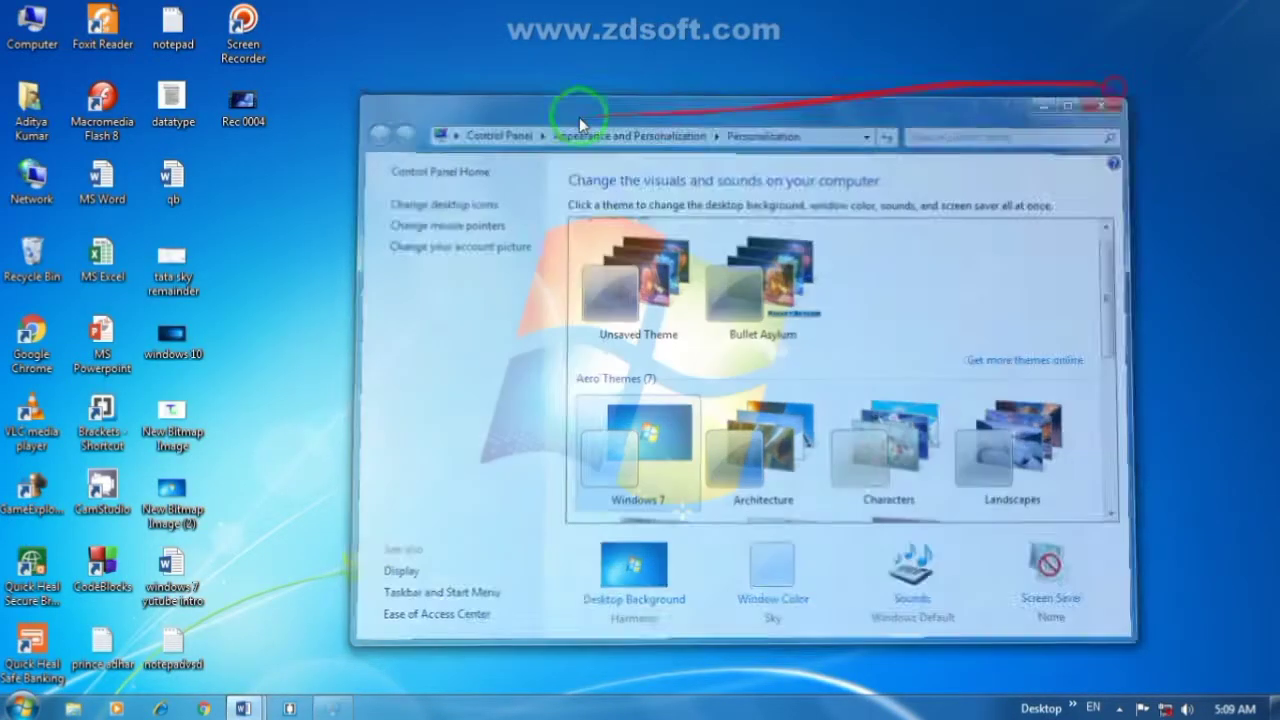
# Reopen the personalization settings, look through the Aero and the Basic and High Contrast themes, and apply the Architecture theme.
pyautogui.rightClick(567, 118)
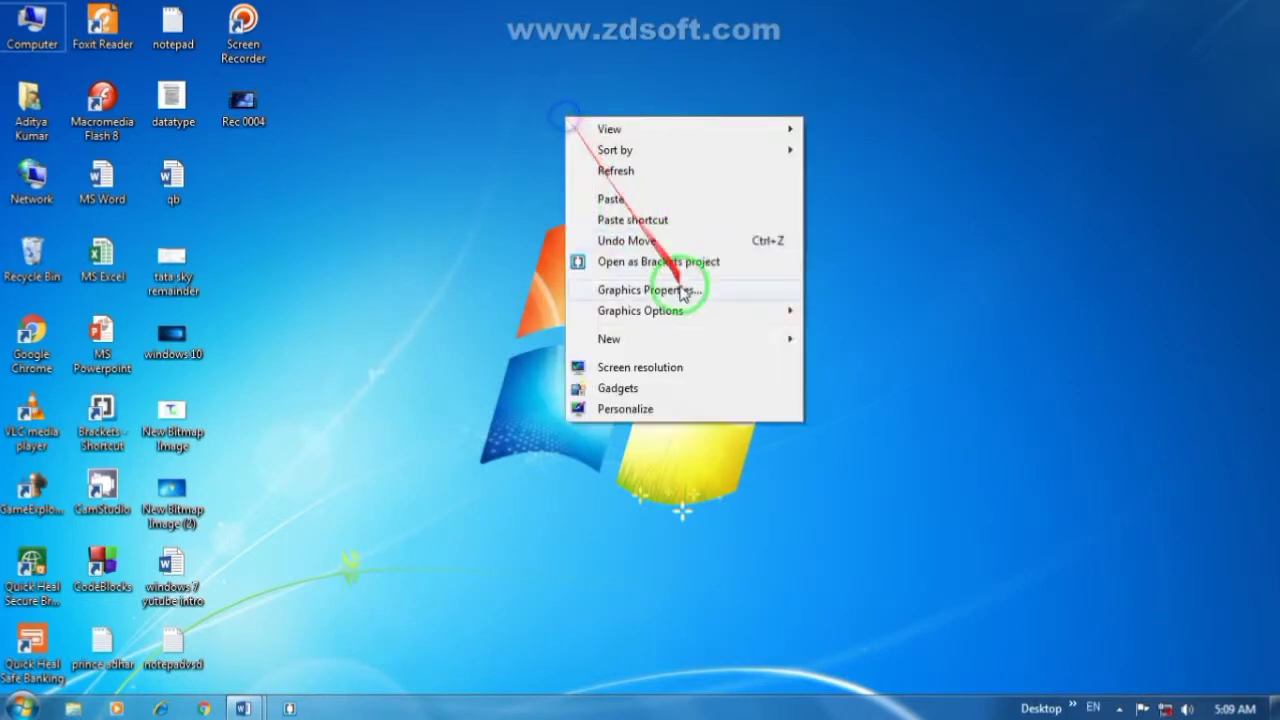
pyautogui.click(650, 416)
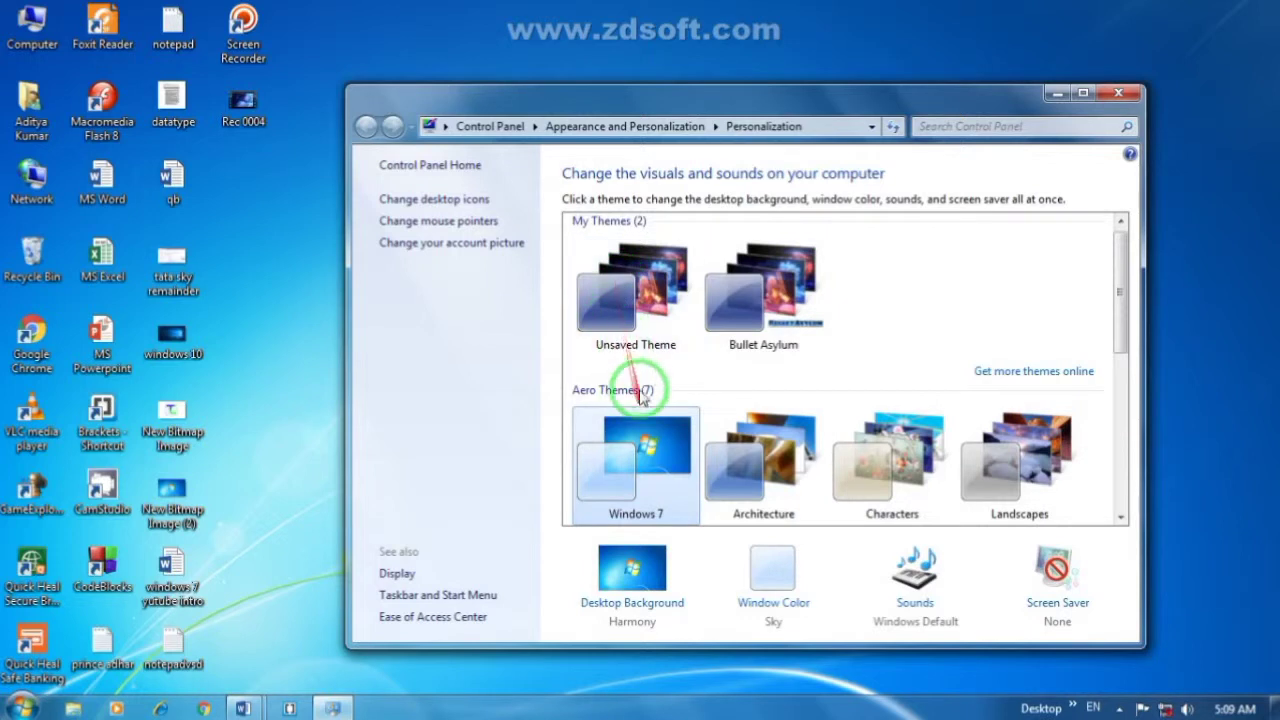
pyautogui.scroll(-1, 640, 290)
pyautogui.scroll(1, 645, 282)
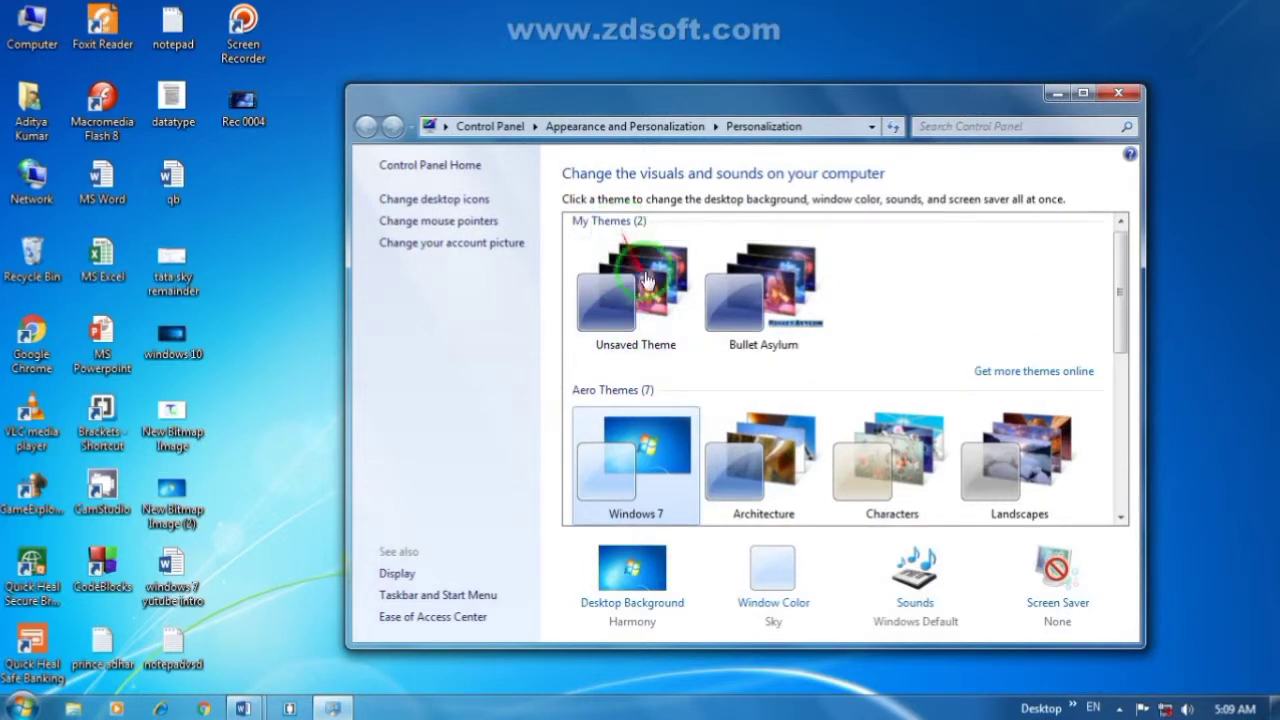
pyautogui.scroll(-5, 686, 366)
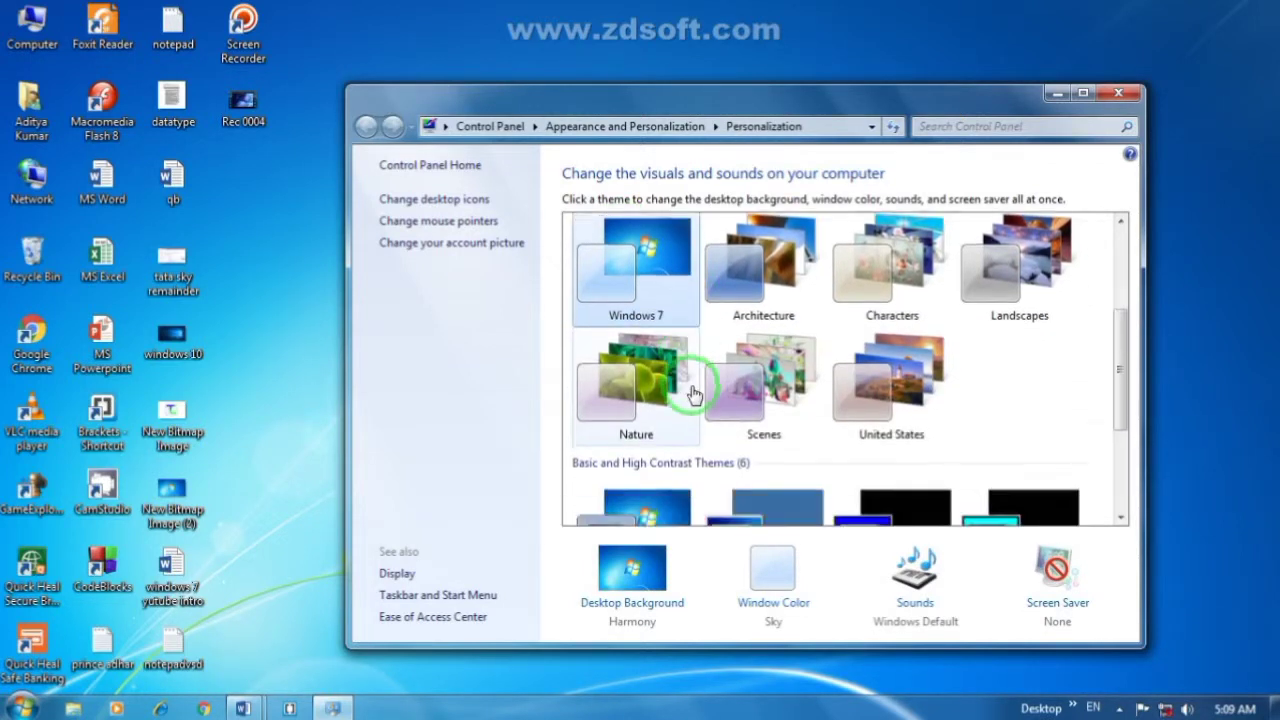
pyautogui.scroll(-3, 700, 400)
pyautogui.scroll(4, 708, 406)
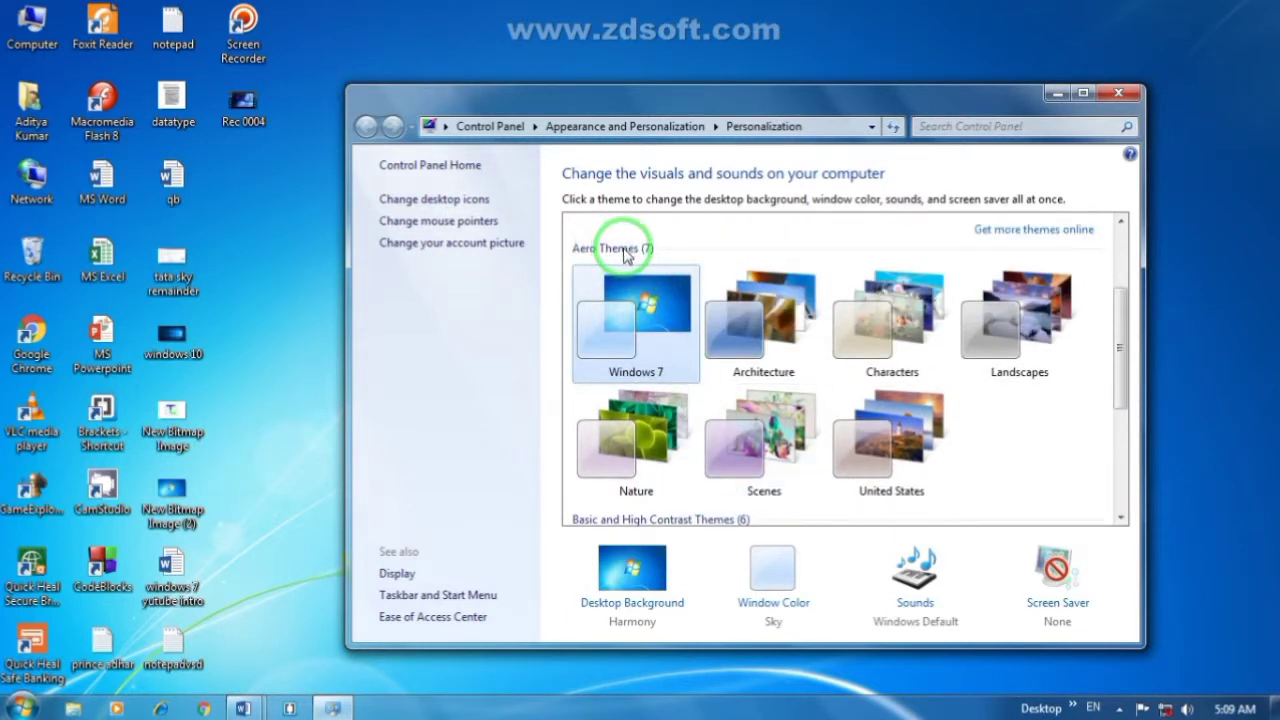
pyautogui.scroll(-1, 680, 380)
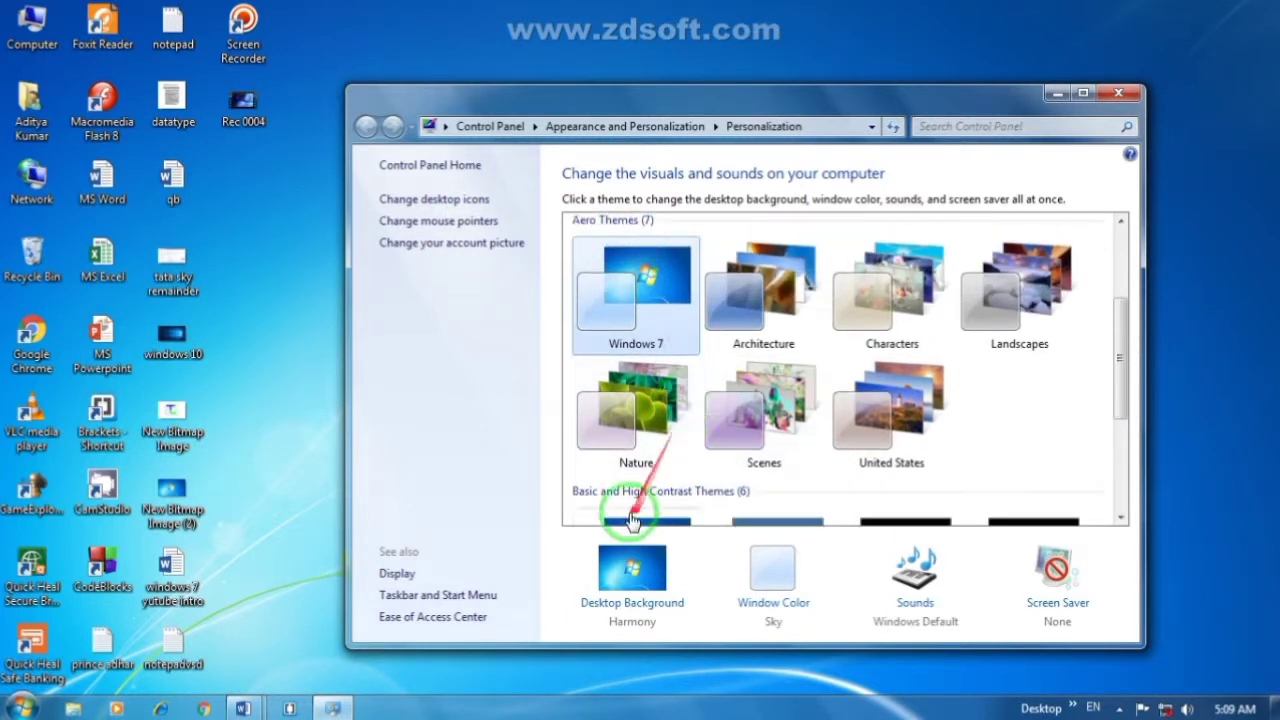
pyautogui.scroll(-1, 612, 502)
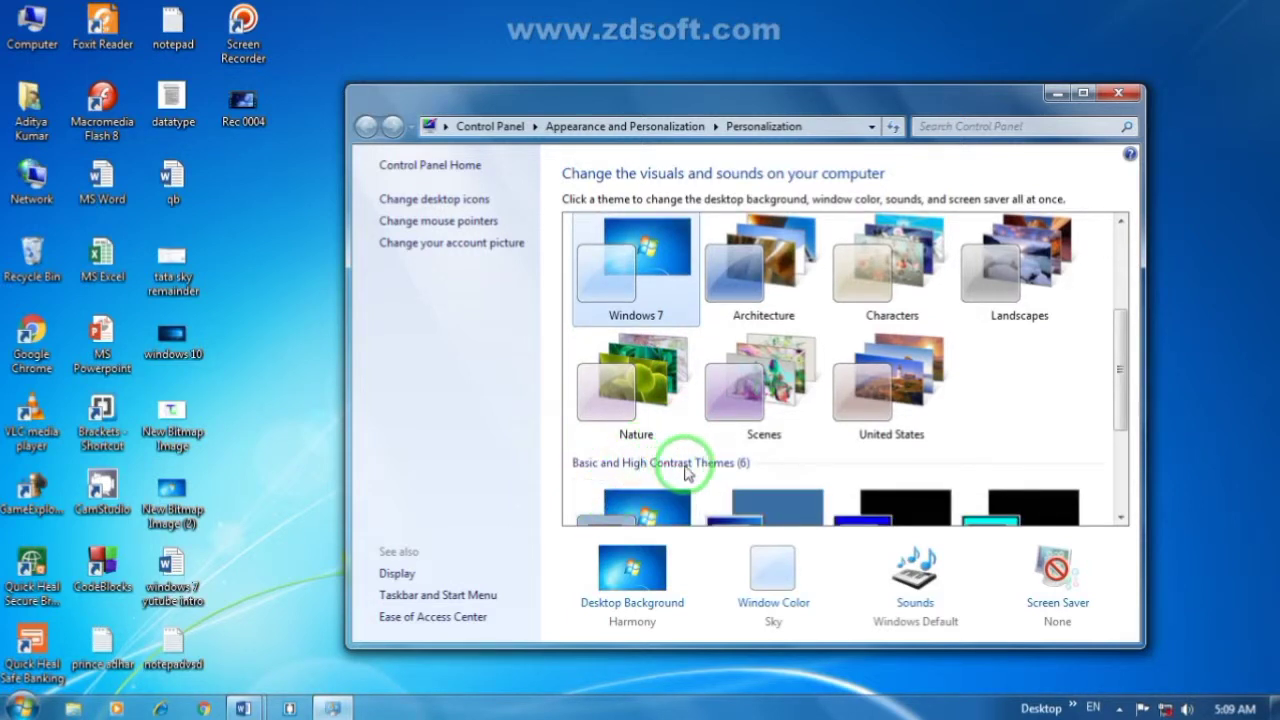
pyautogui.scroll(2, 640, 390)
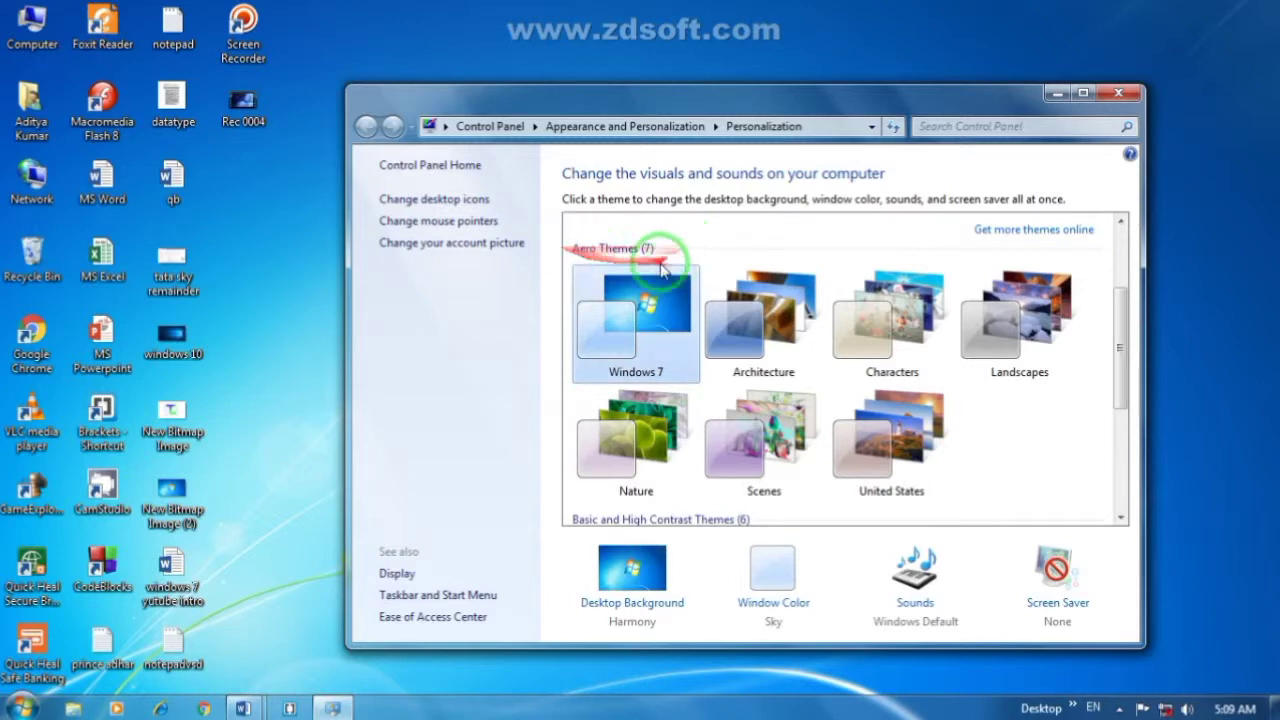
pyautogui.click(786, 339)
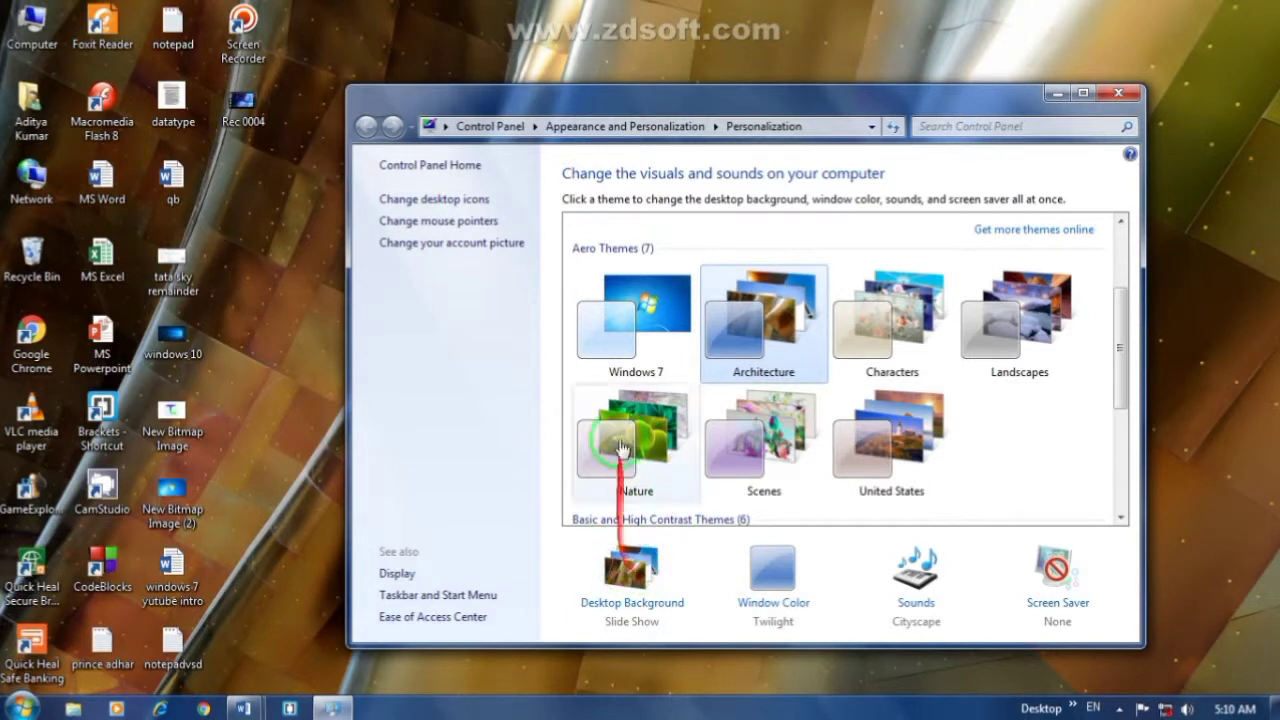
# Set the first Architecture picture, the Space Needle tower, as the only desktop background, save the change, and close the Personalization window.
pyautogui.click(636, 573)
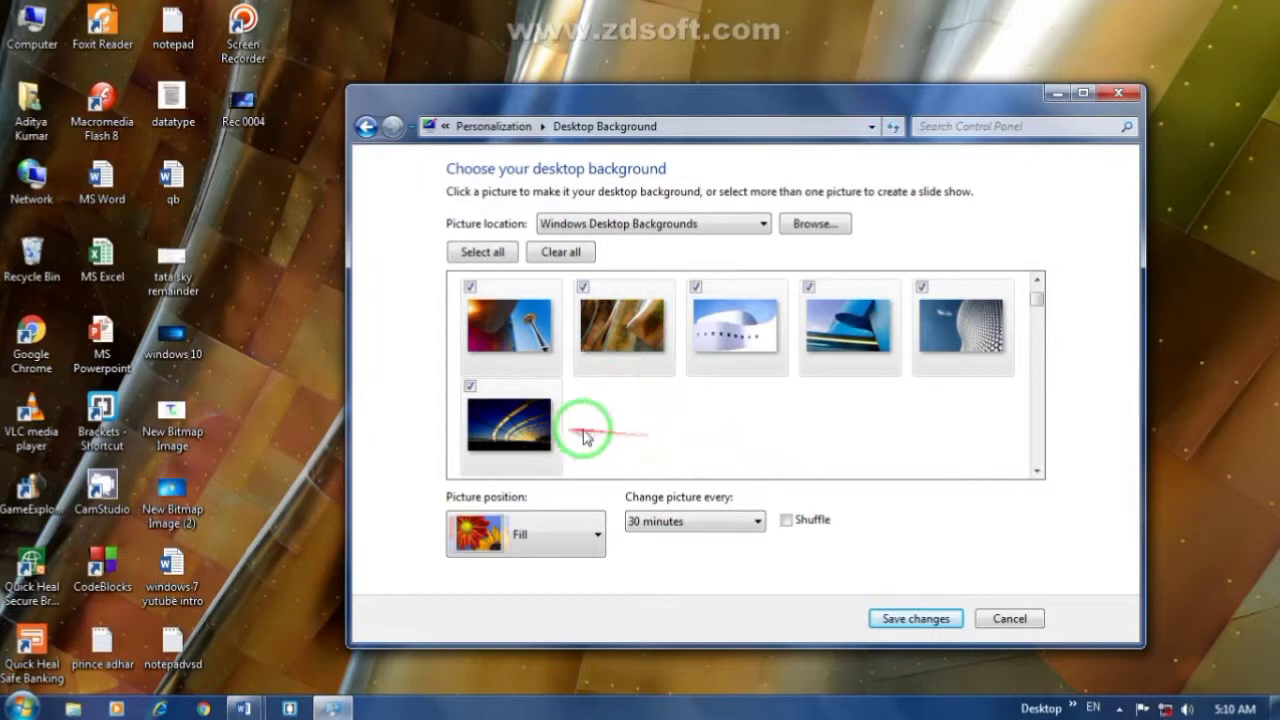
pyautogui.click(508, 325)
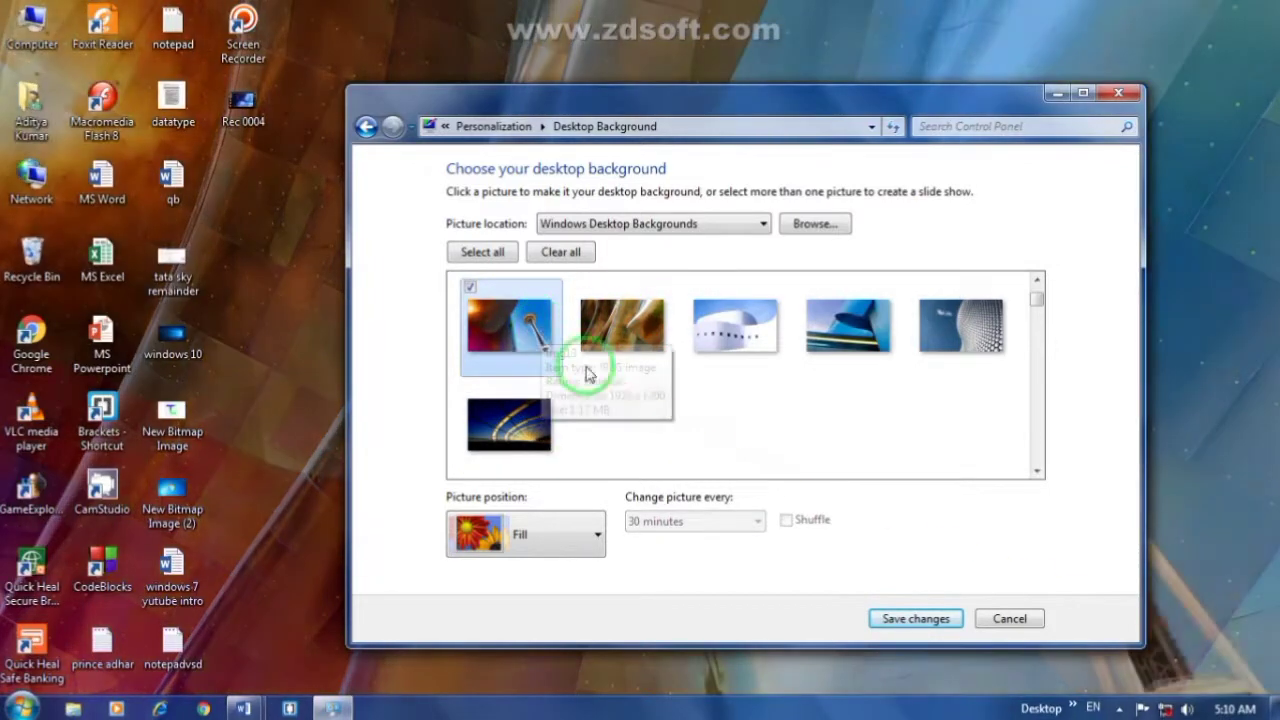
pyautogui.click(906, 620)
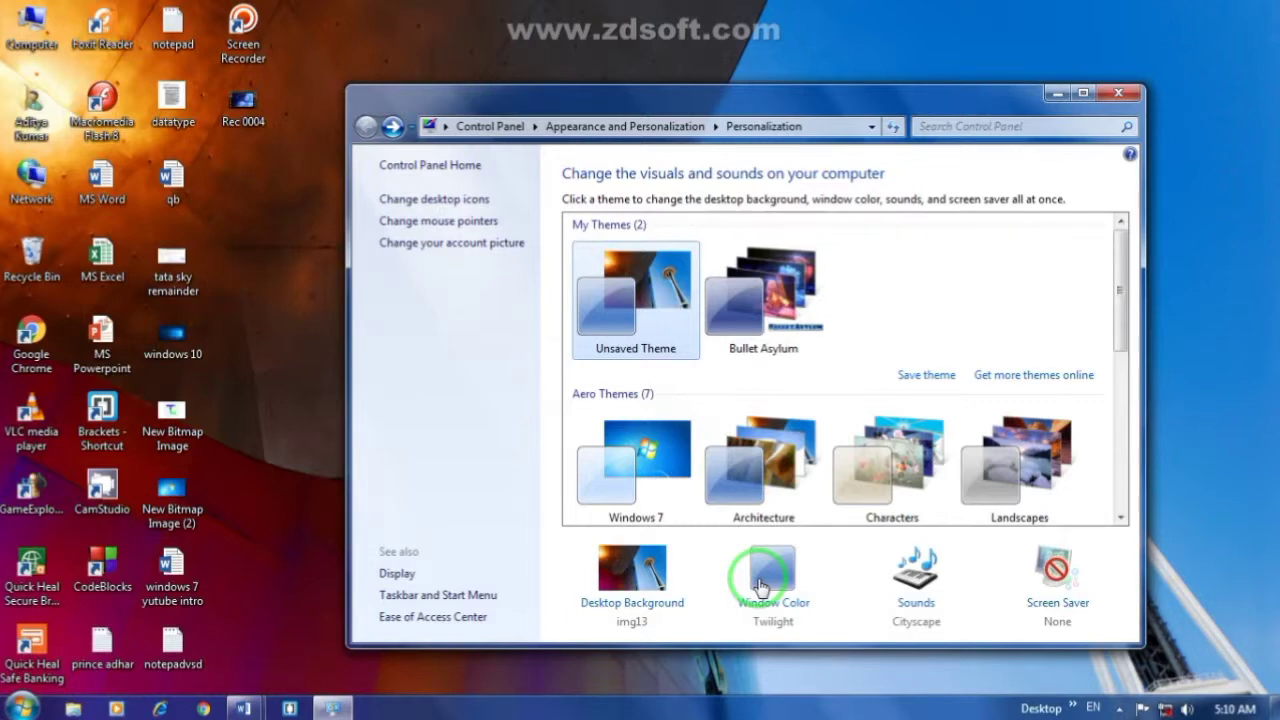
pyautogui.click(1114, 93)
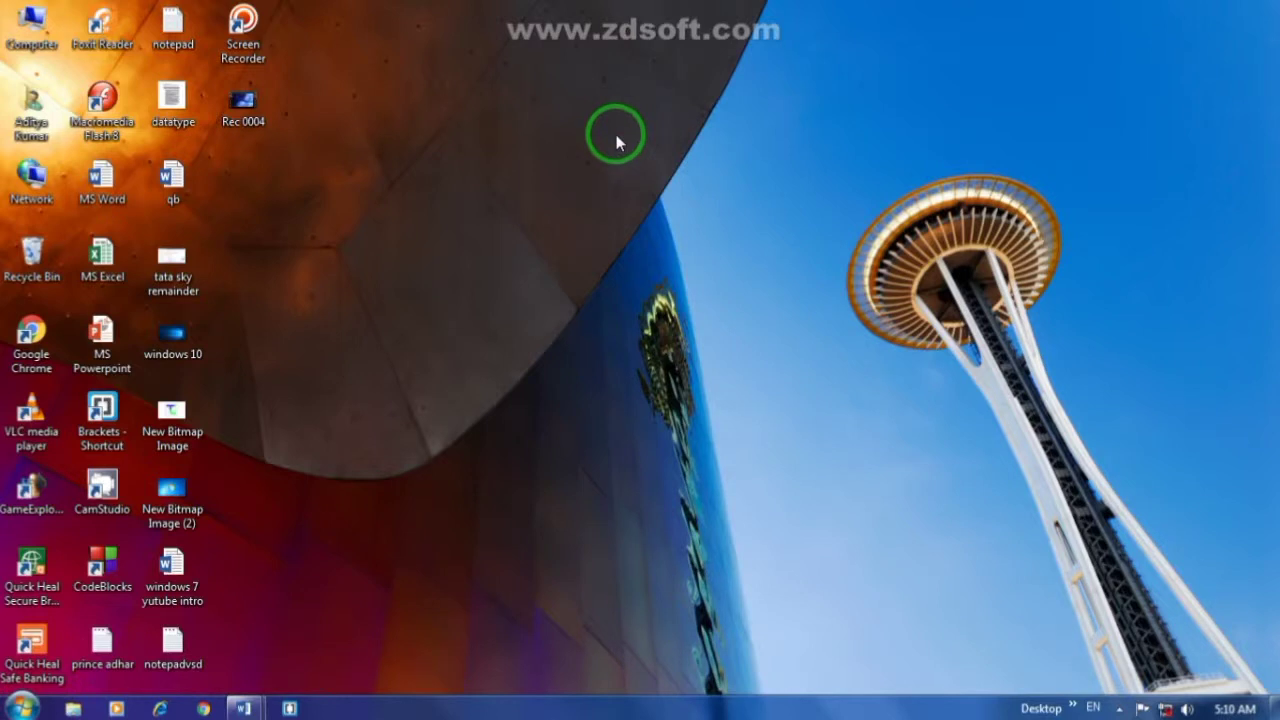
pyautogui.rightClick(616, 136)
pyautogui.click(529, 132)
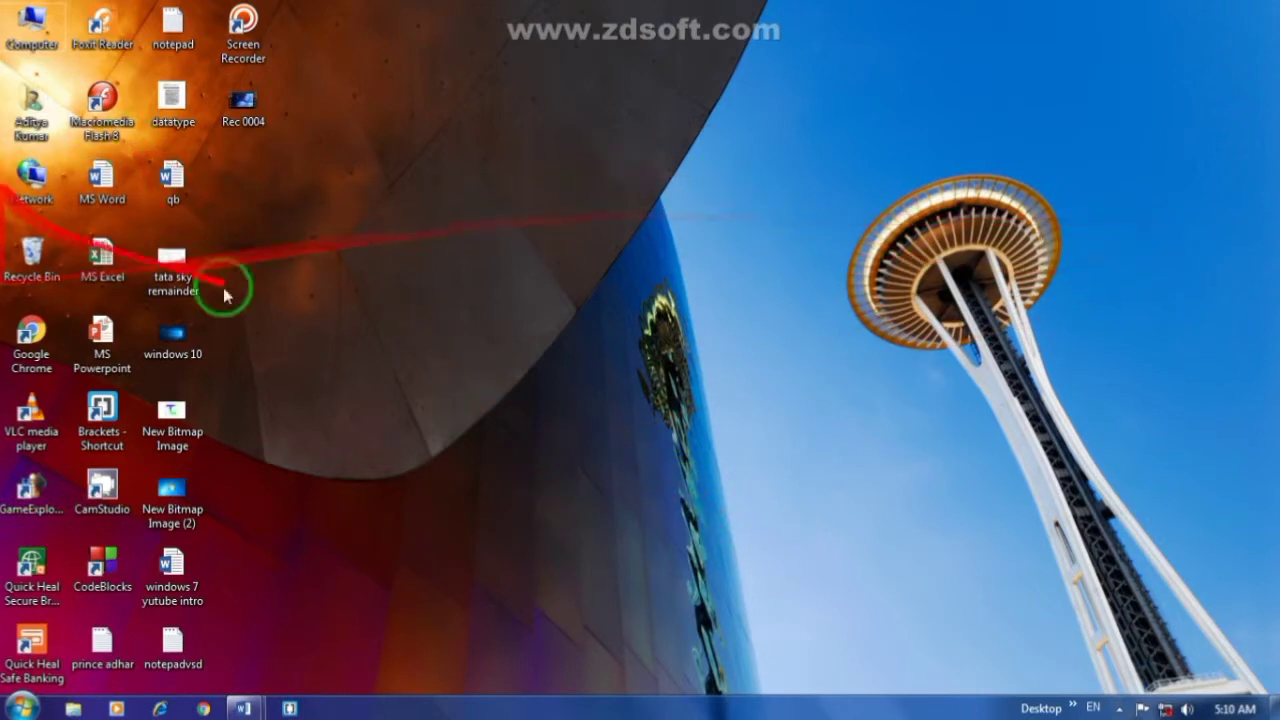
pyautogui.rightClick(420, 177)
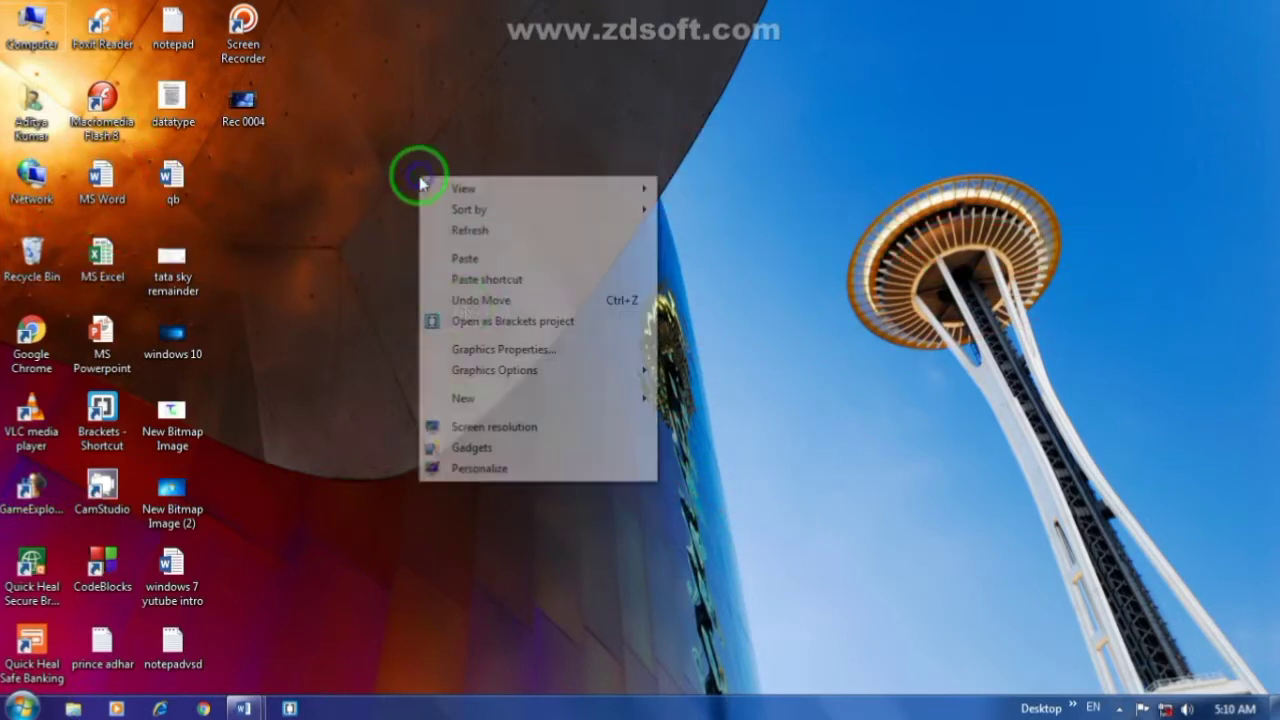
pyautogui.click(320, 200)
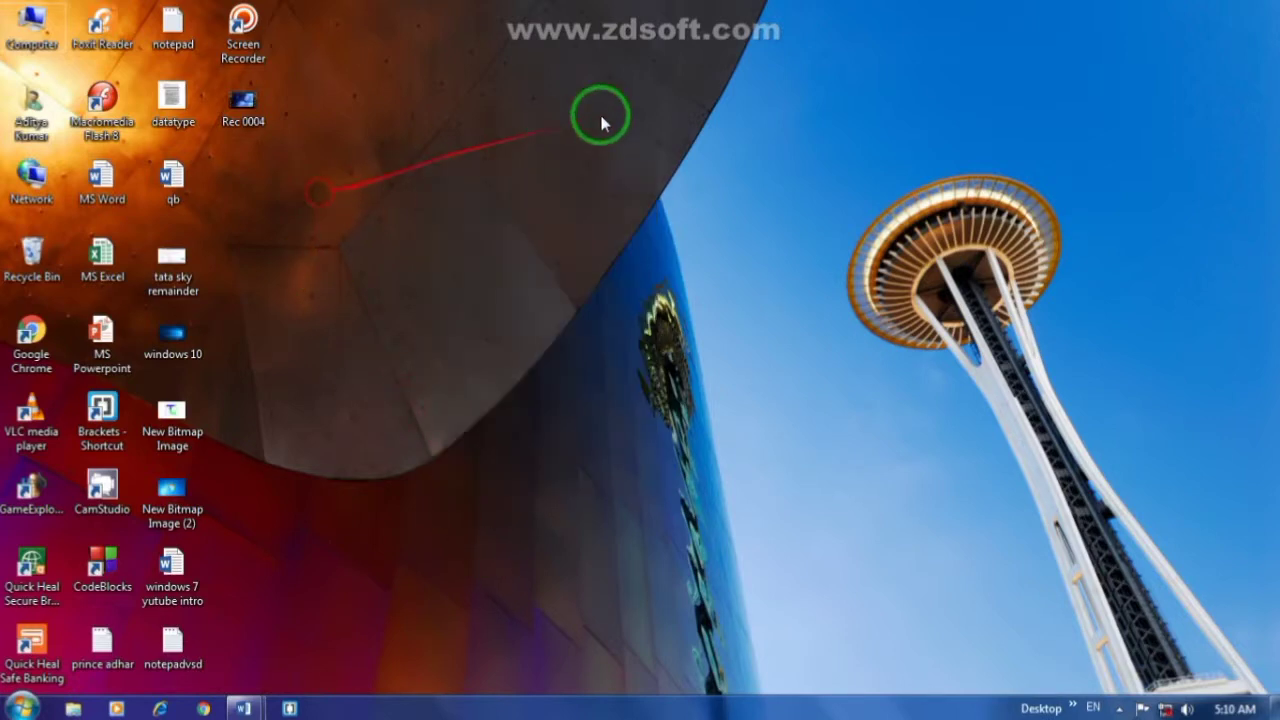
# Open the screen saver settings from the desktop's personalization options, try 3D Text, and choose the Bubbles screen saver.
pyautogui.rightClick(600, 117)
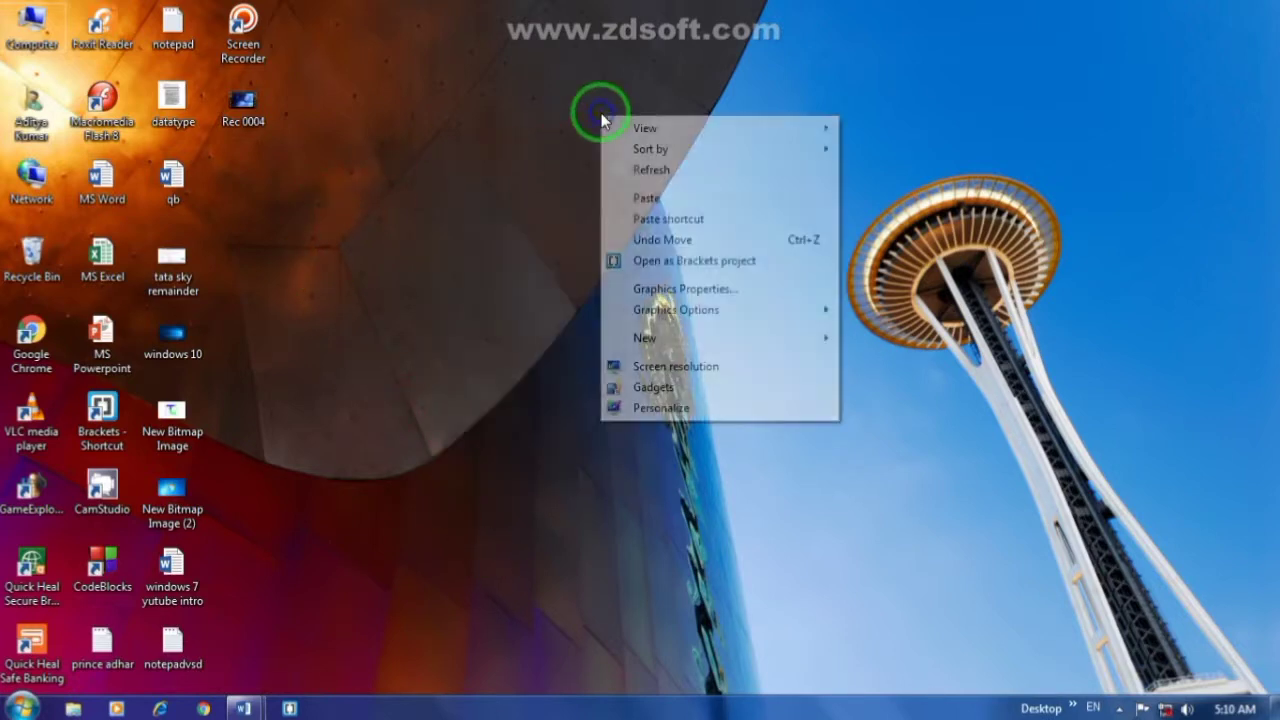
pyautogui.click(668, 407)
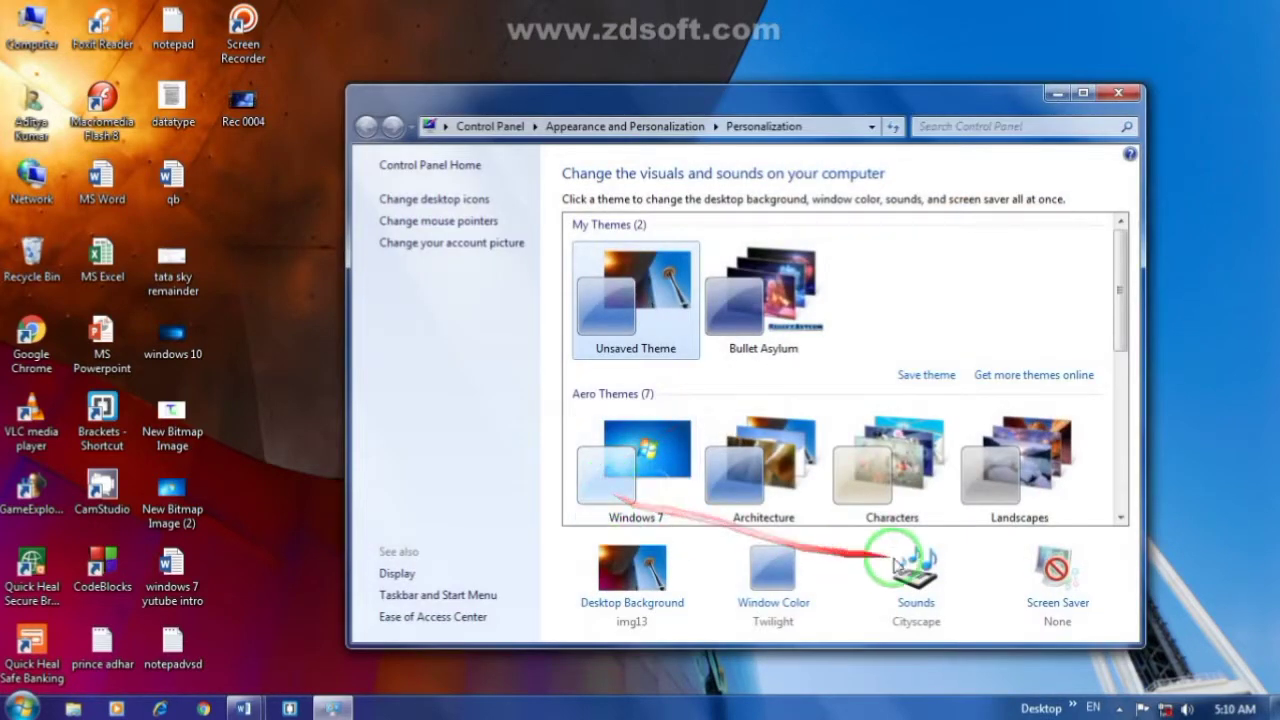
pyautogui.click(1058, 578)
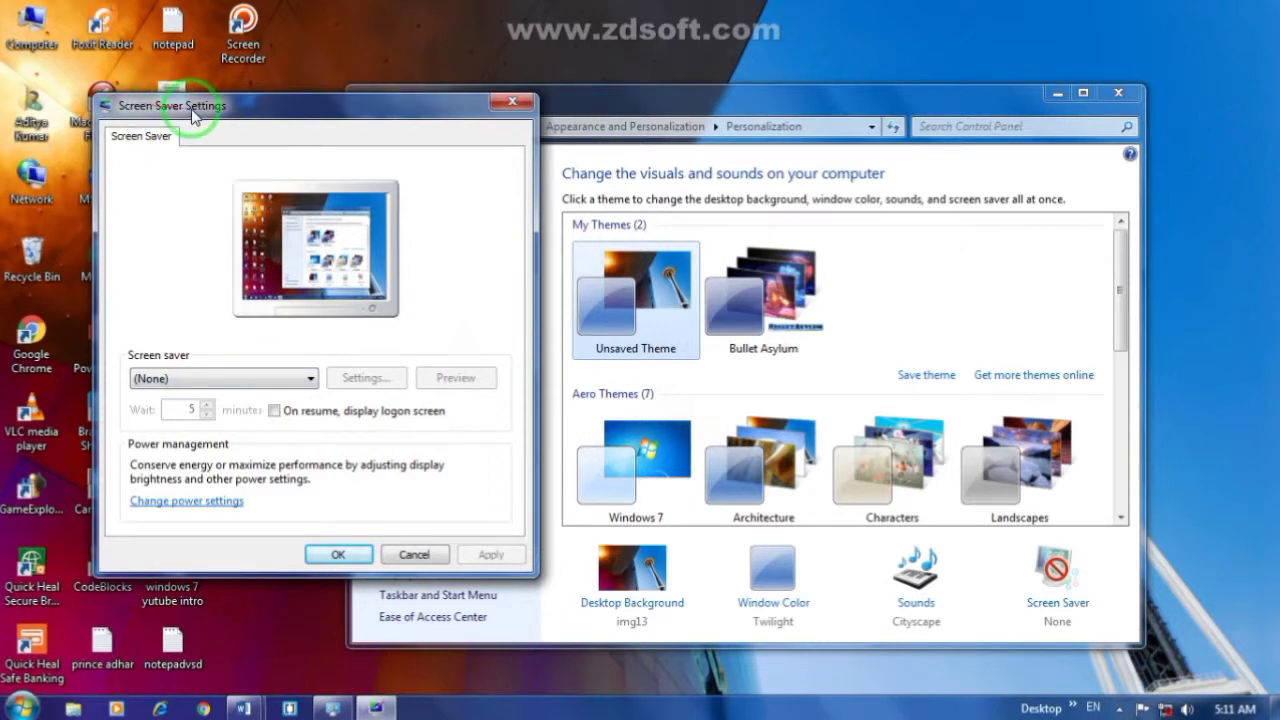
pyautogui.click(253, 382)
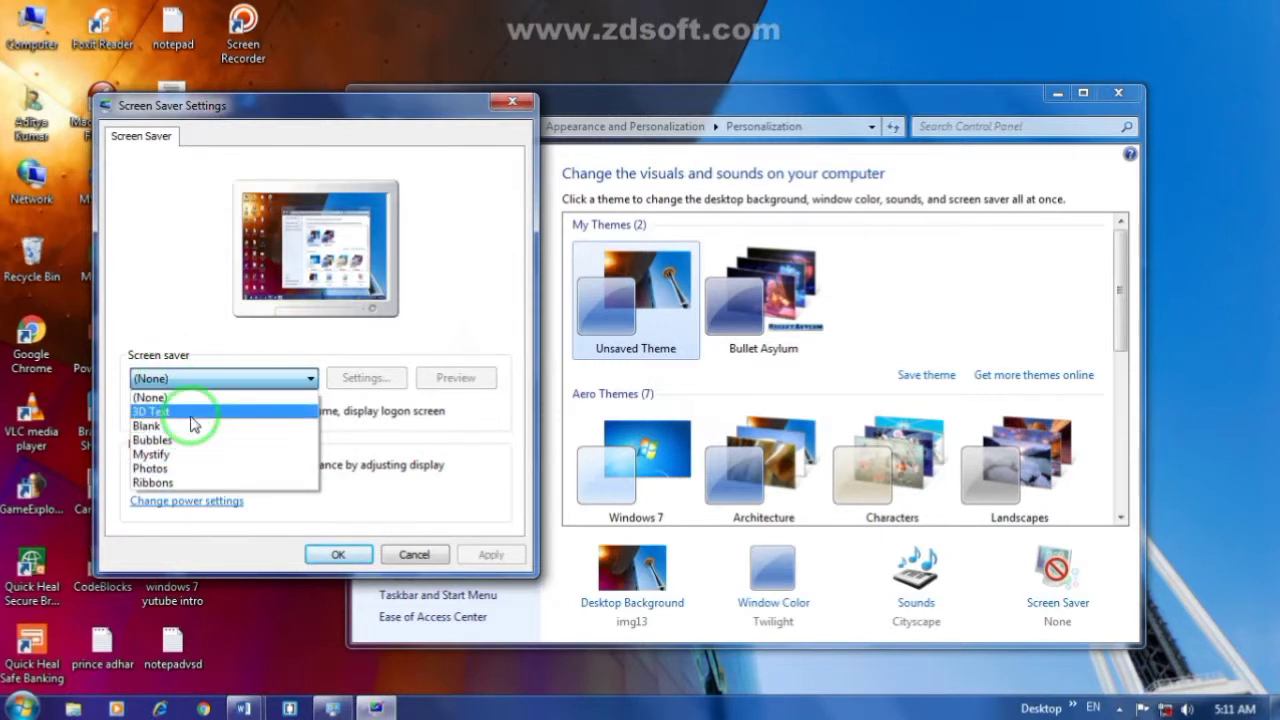
pyautogui.click(237, 420)
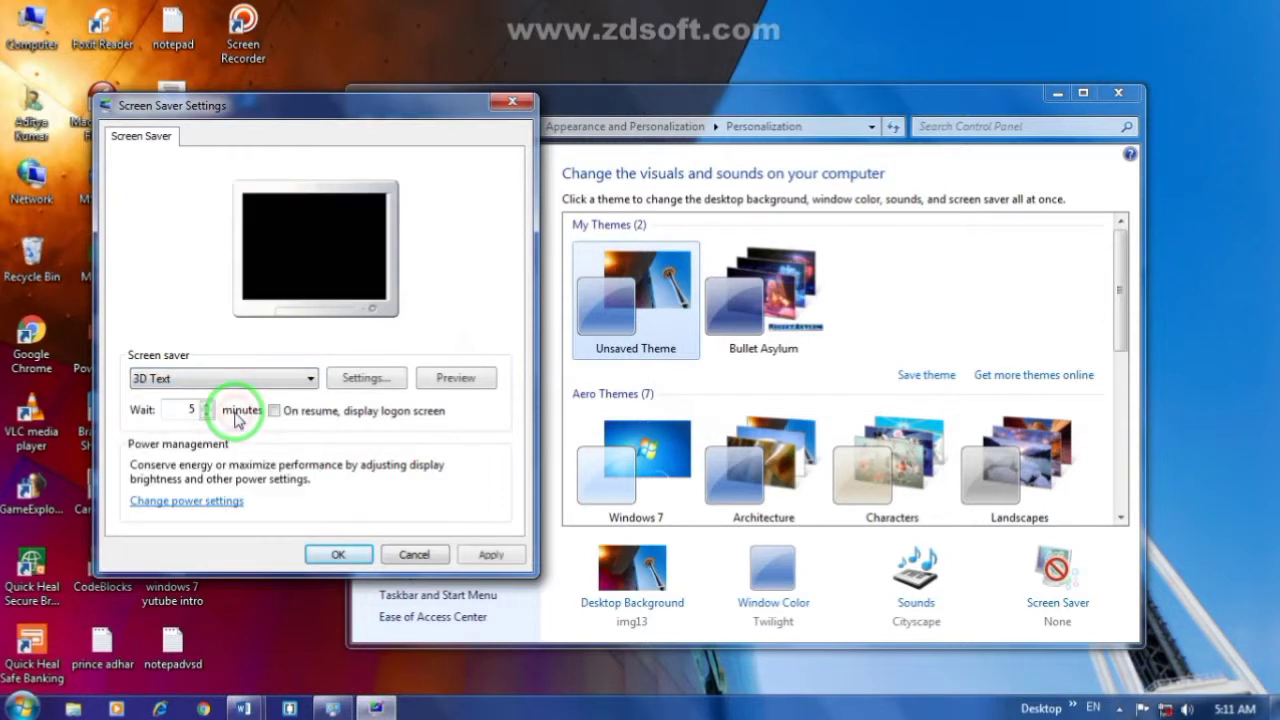
pyautogui.click(290, 378)
pyautogui.click(237, 441)
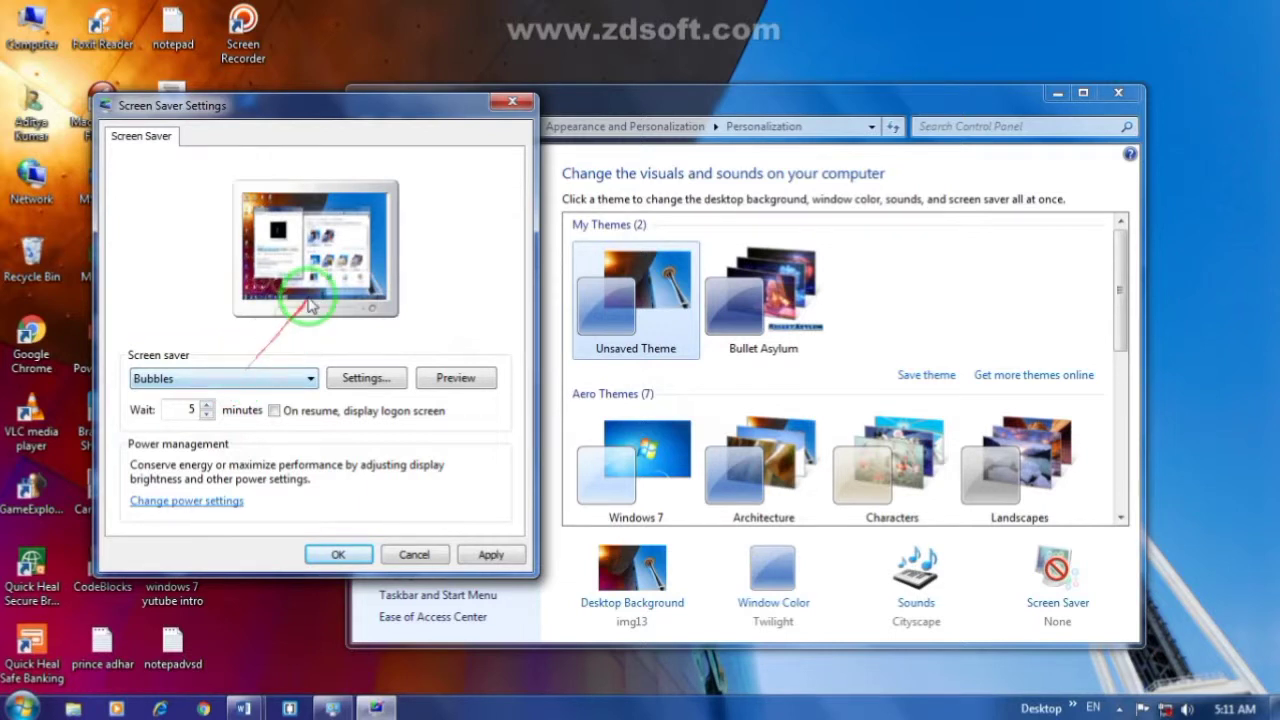
pyautogui.click(300, 377)
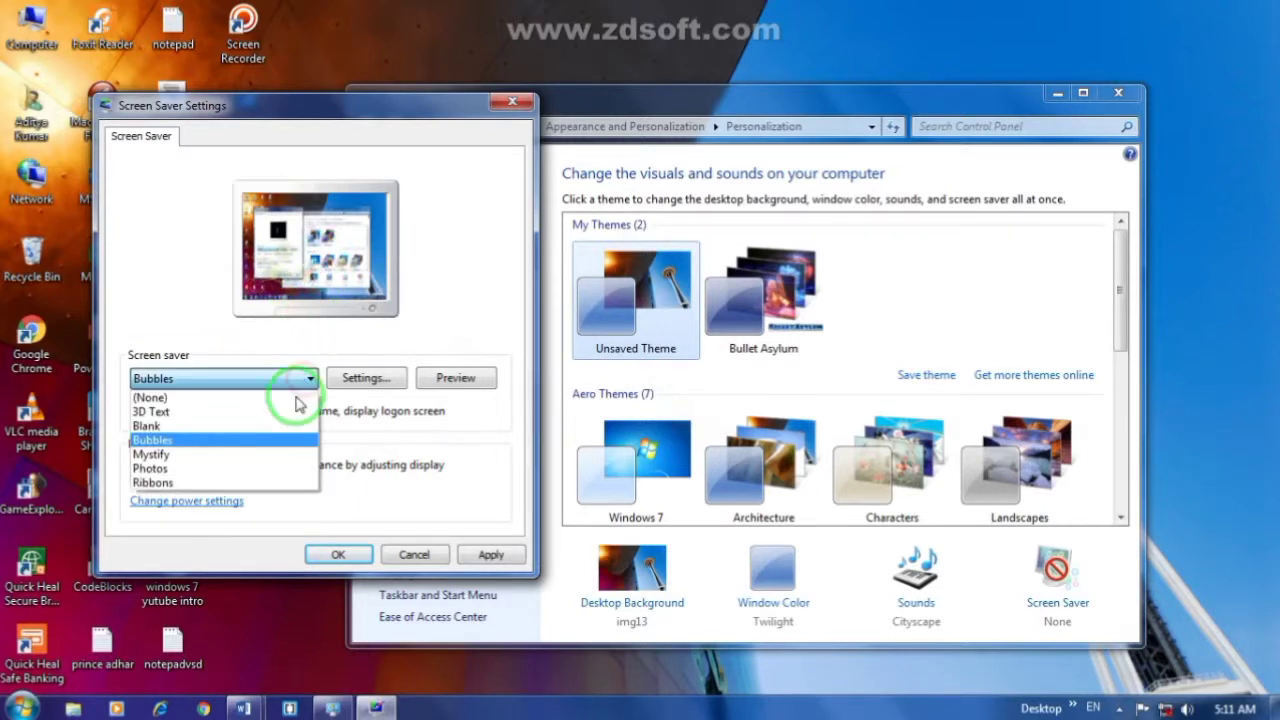
pyautogui.click(268, 441)
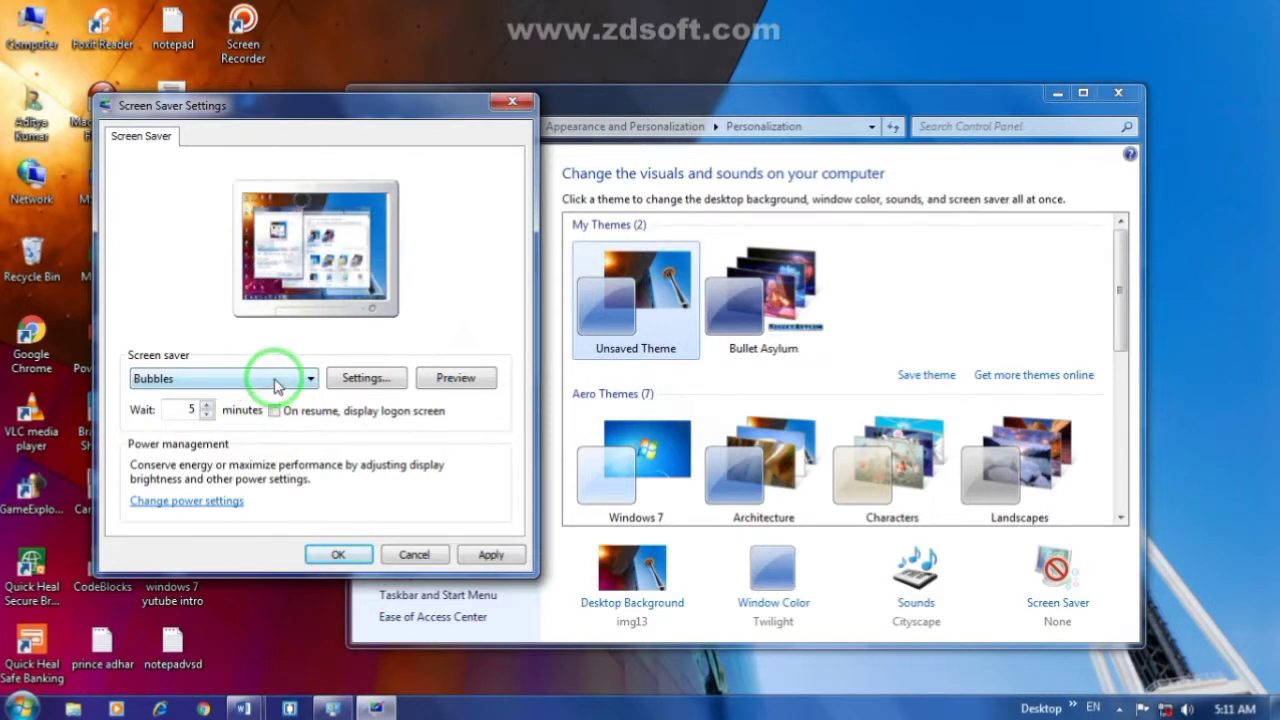
# Set the screen saver's wait time to 1 minute and apply the settings.
pyautogui.click(205, 405)
pyautogui.click(205, 405)
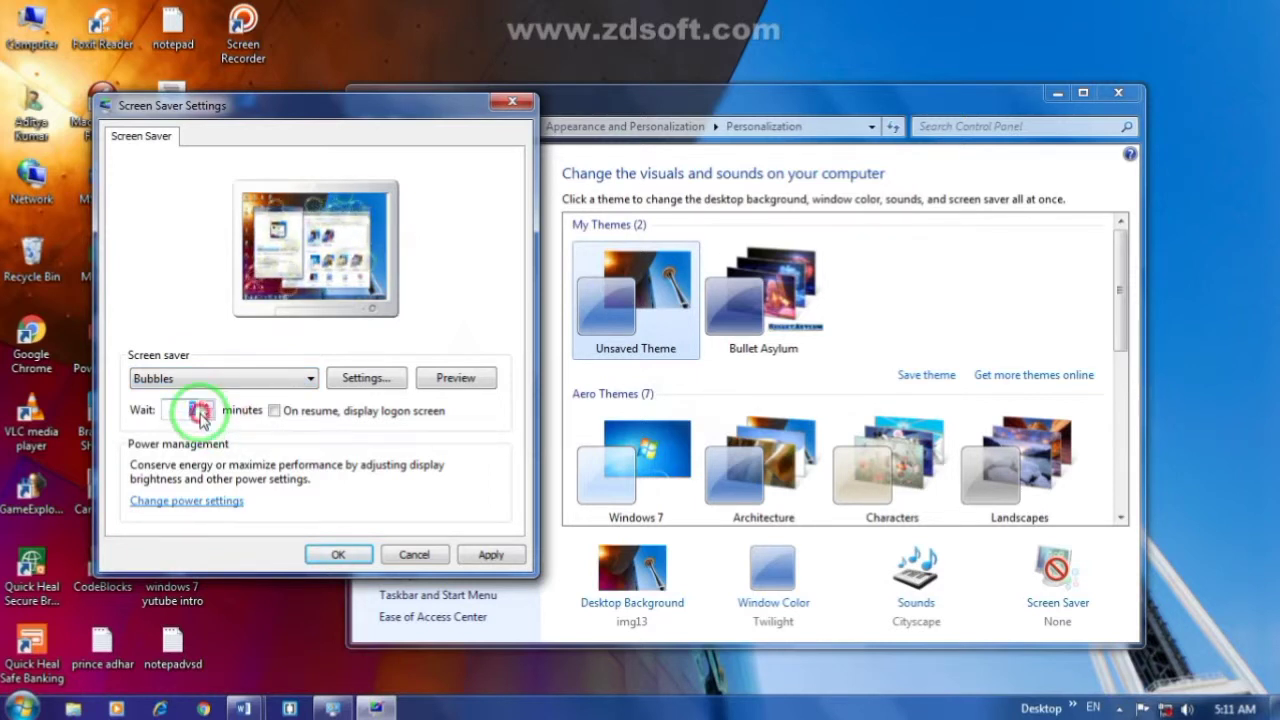
pyautogui.click(205, 414)
pyautogui.click(205, 414)
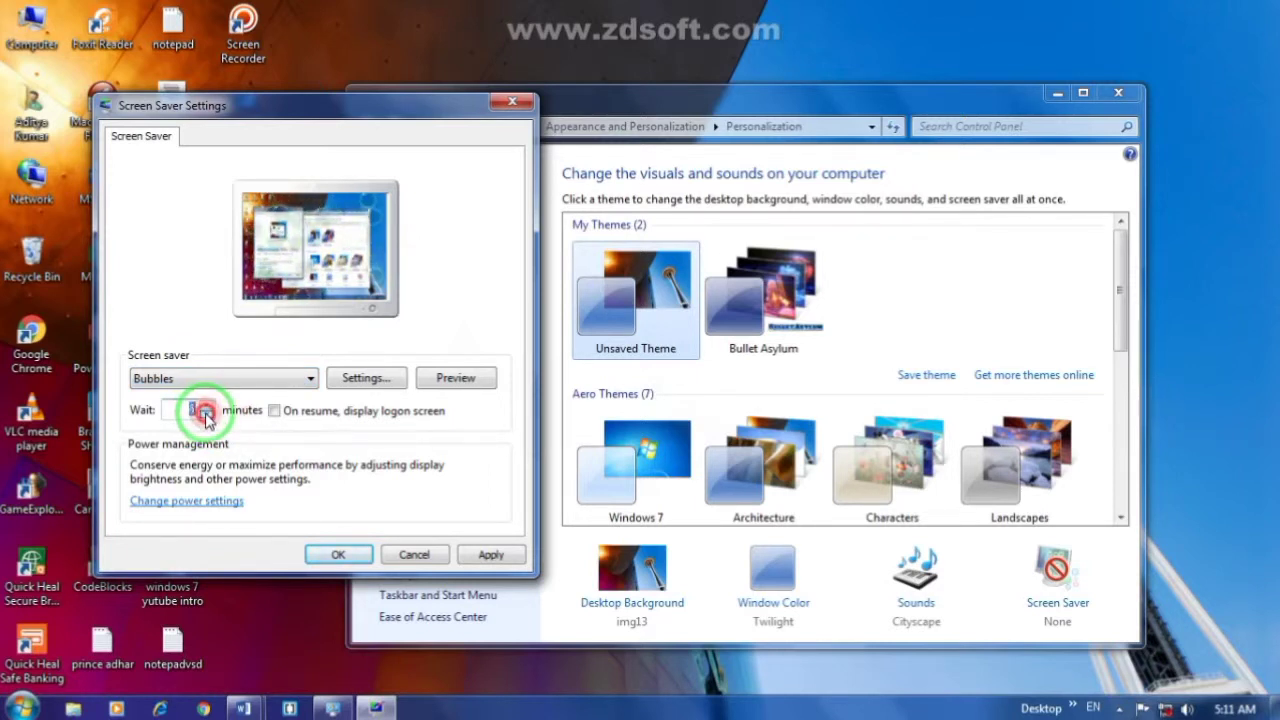
pyautogui.click(205, 414)
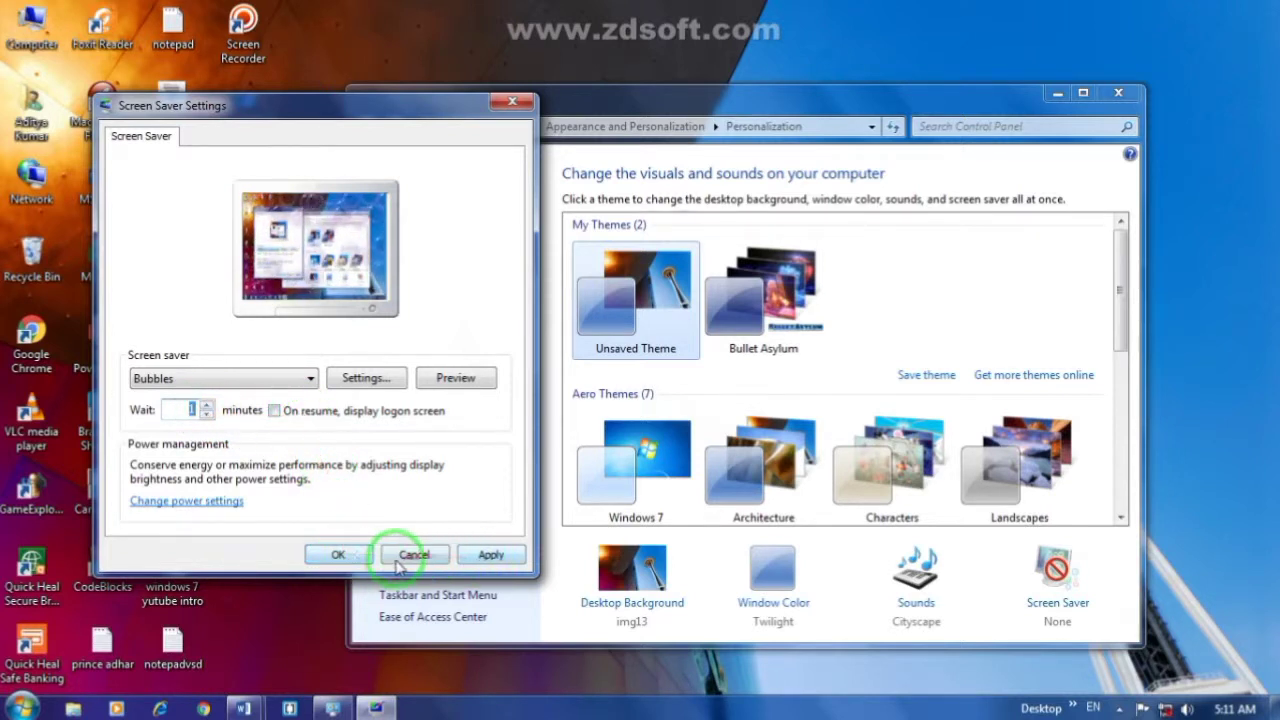
pyautogui.click(478, 555)
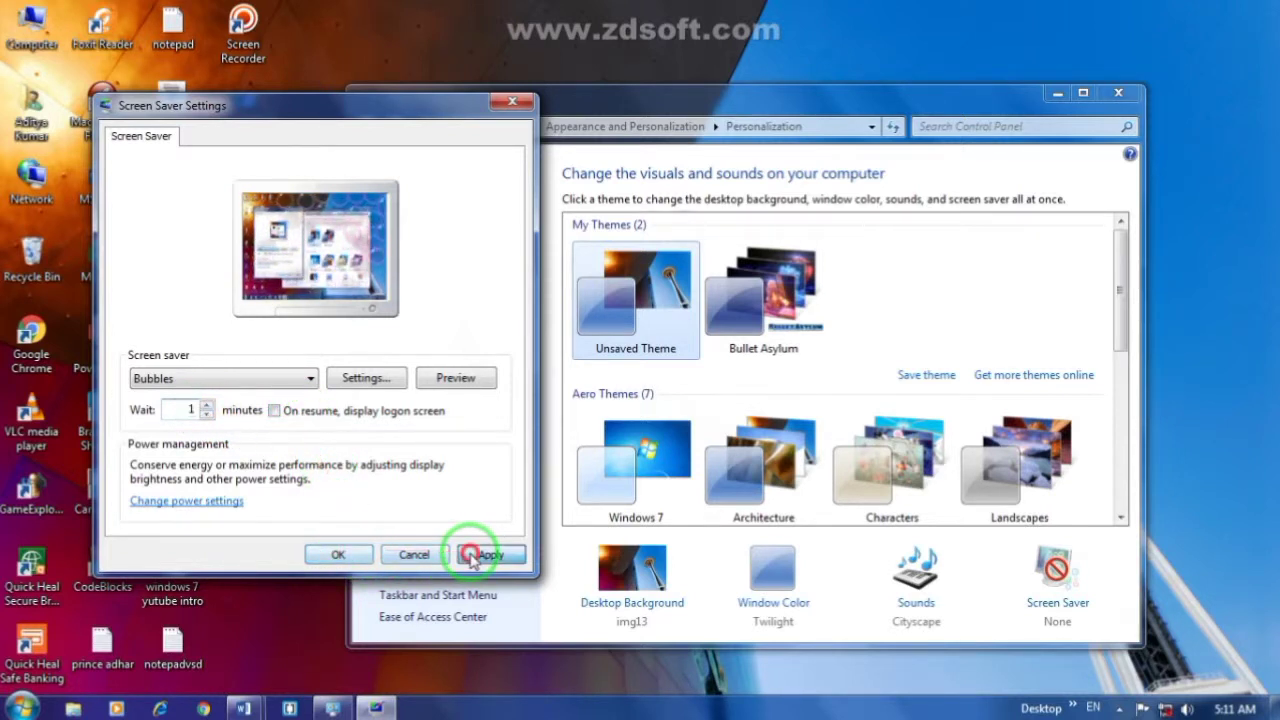
pyautogui.click(338, 556)
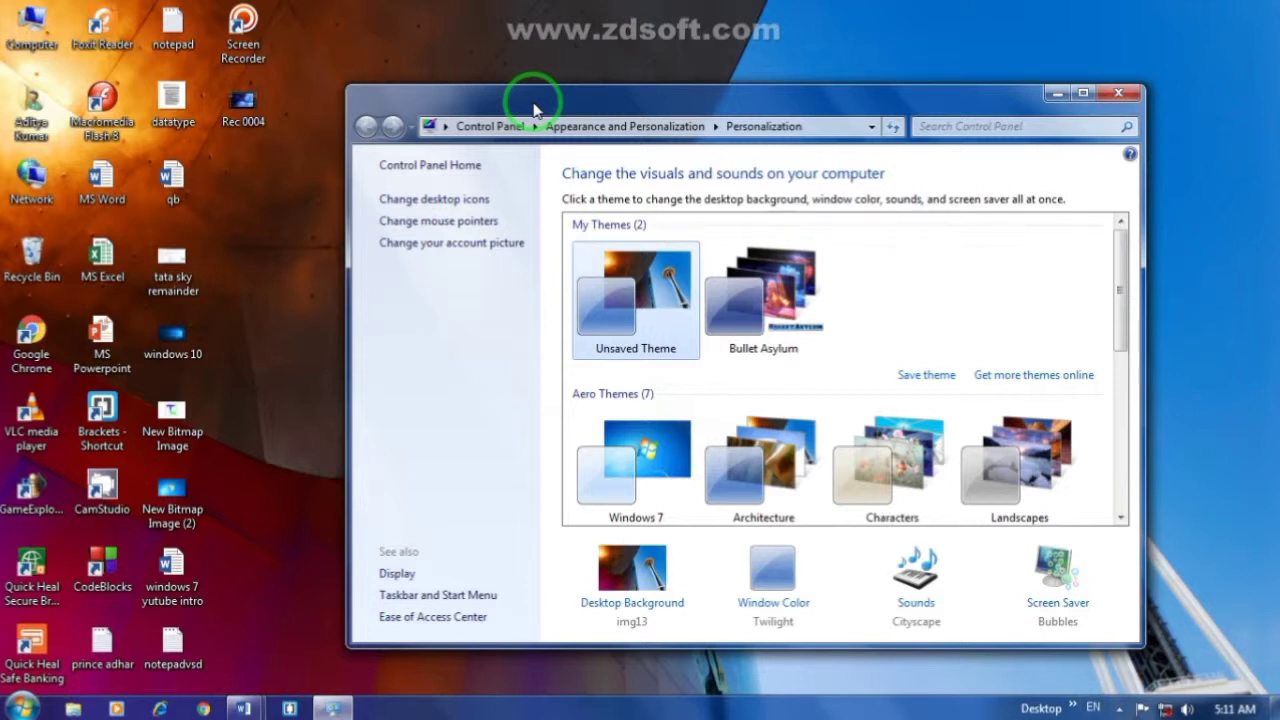
# Minimize the Personalization window and unlock the taskbar in its properties.
pyautogui.click(1058, 94)
pyautogui.rightClick(440, 710)
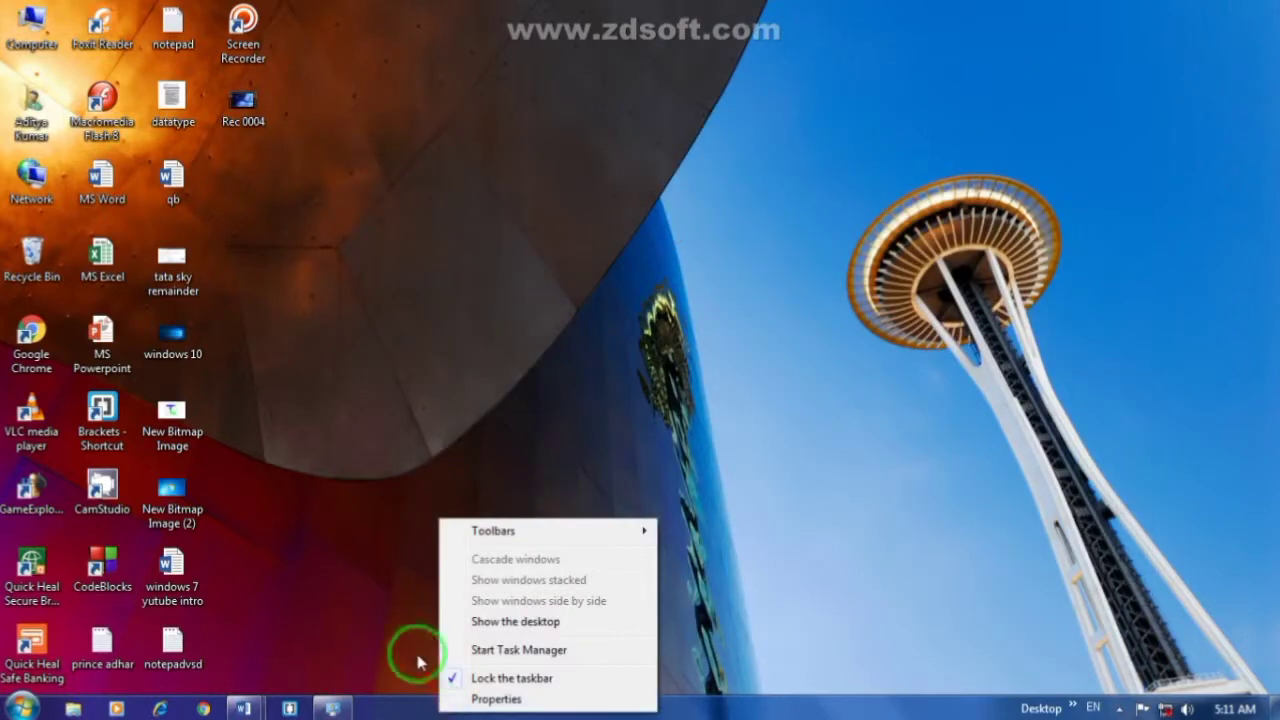
pyautogui.click(391, 602)
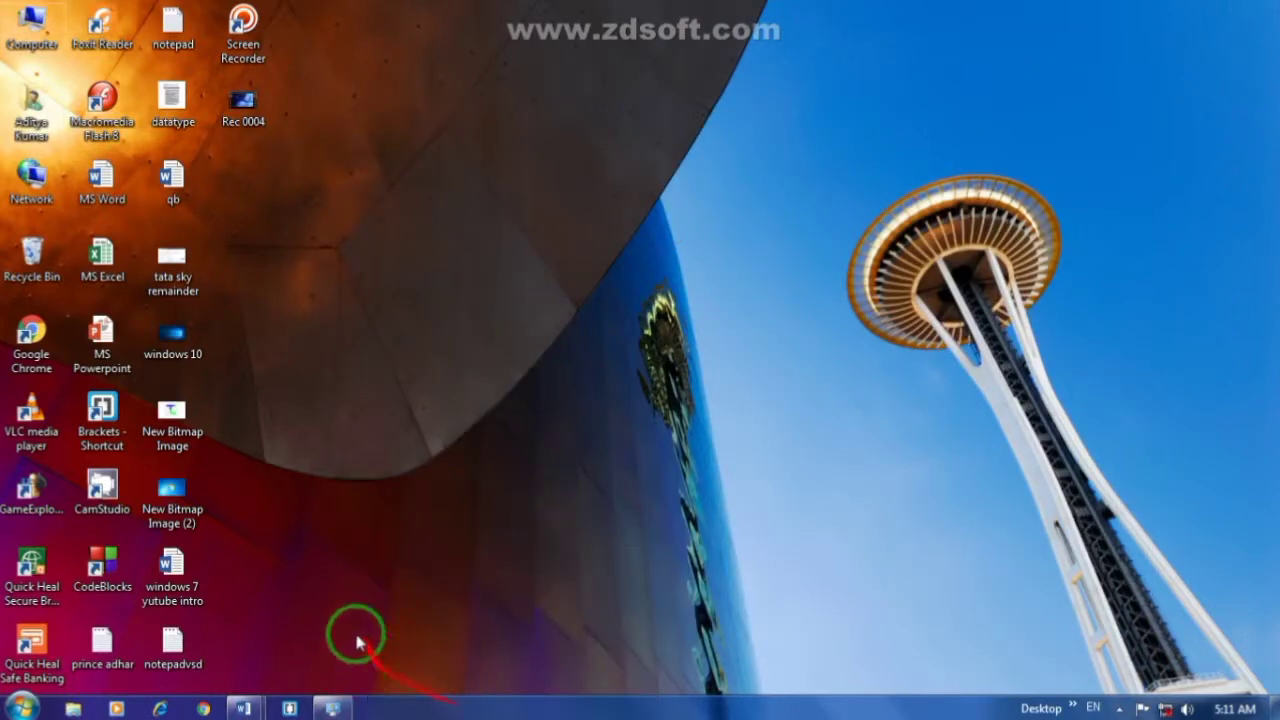
pyautogui.rightClick(440, 710)
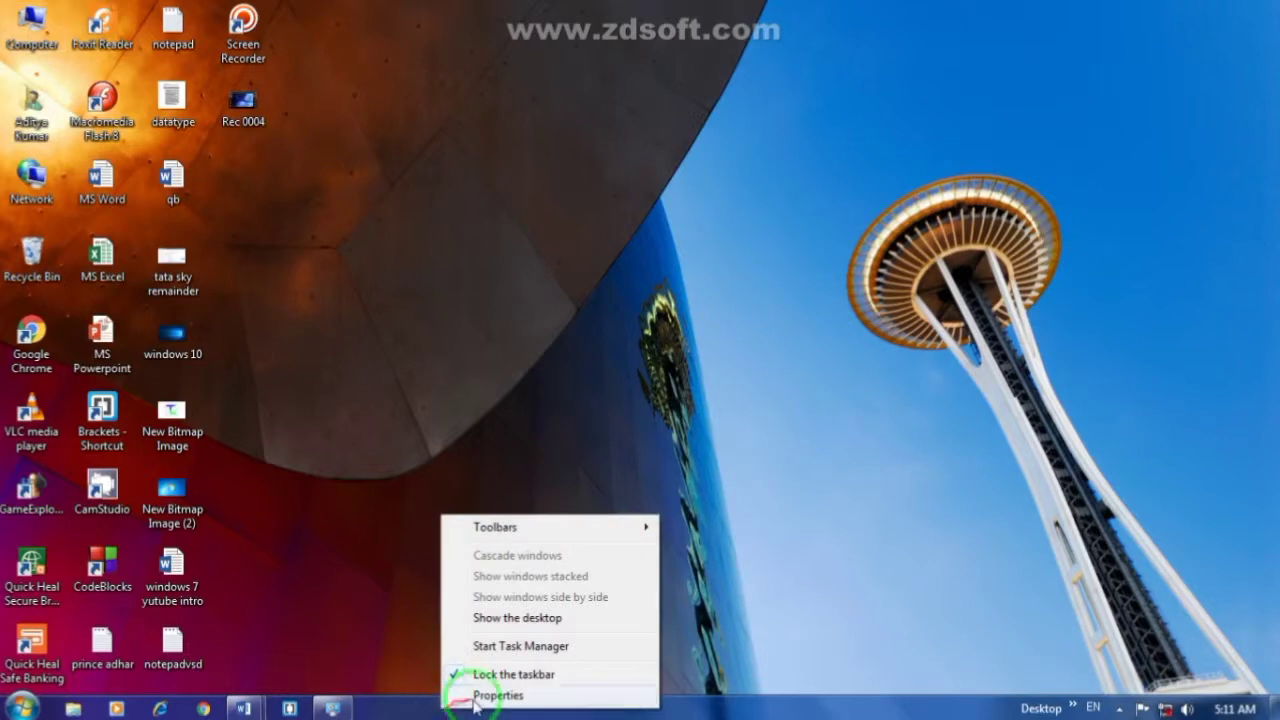
pyautogui.click(480, 697)
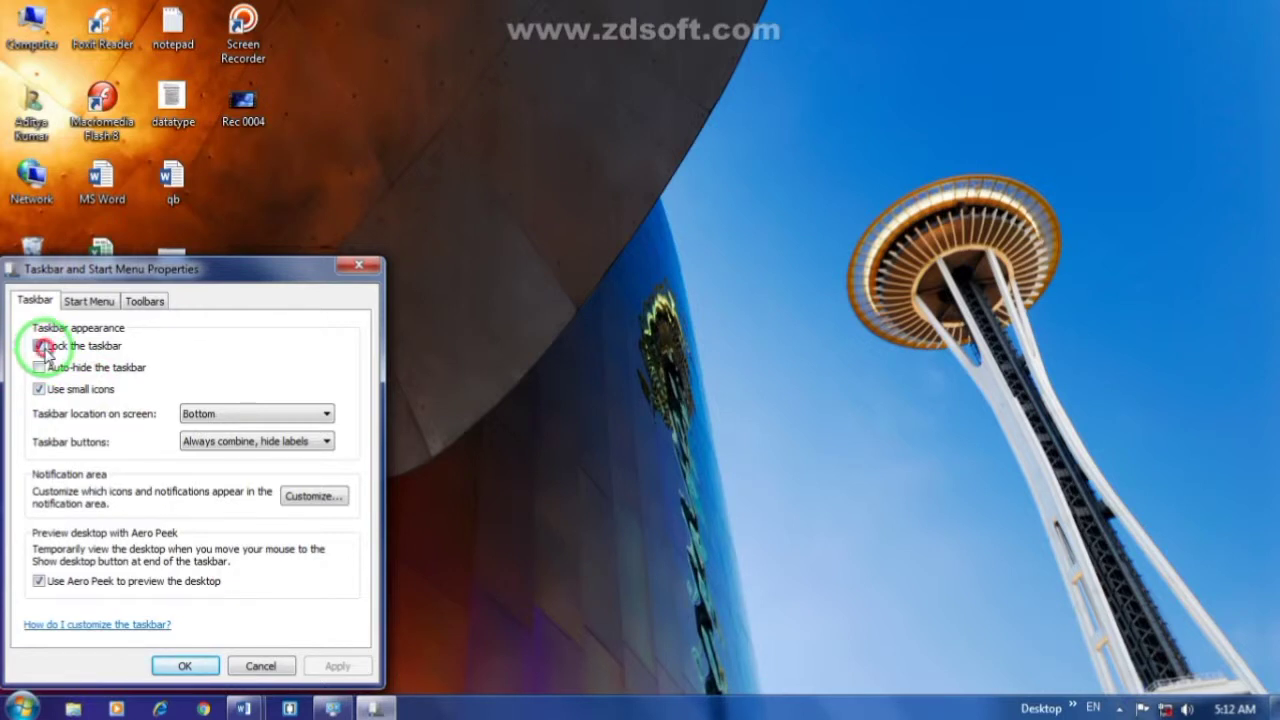
pyautogui.click(40, 346)
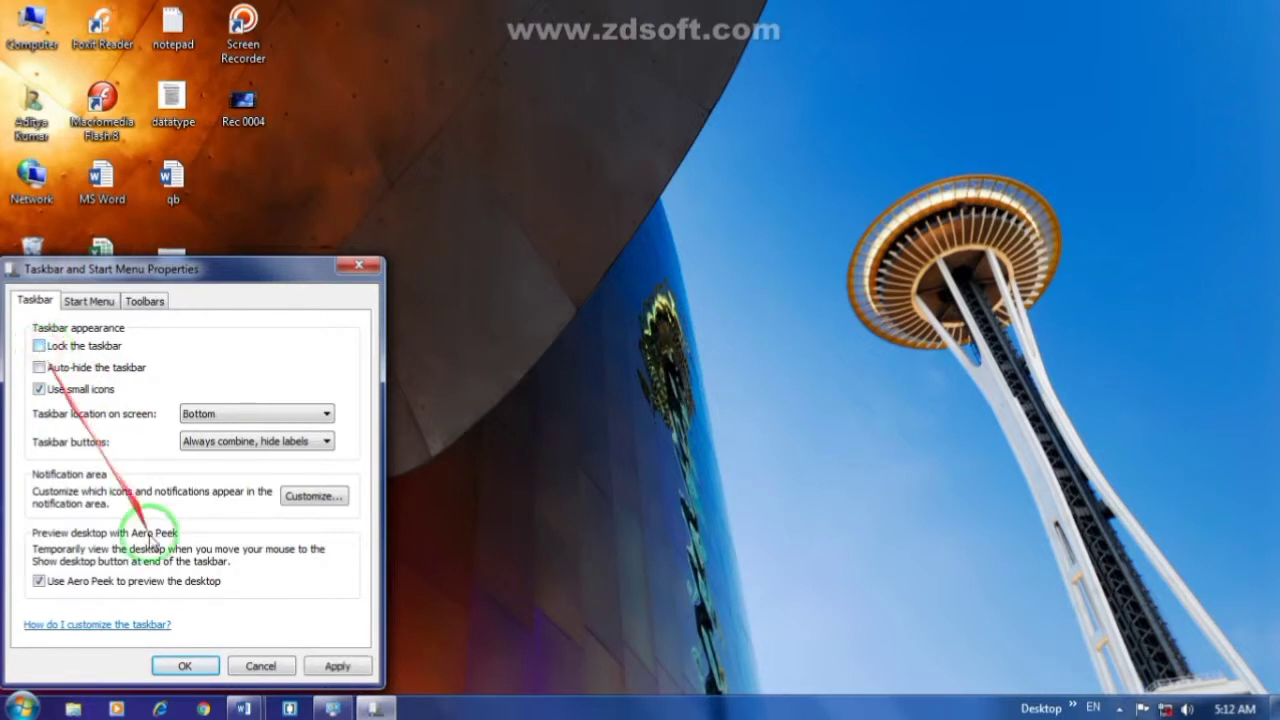
pyautogui.click(198, 664)
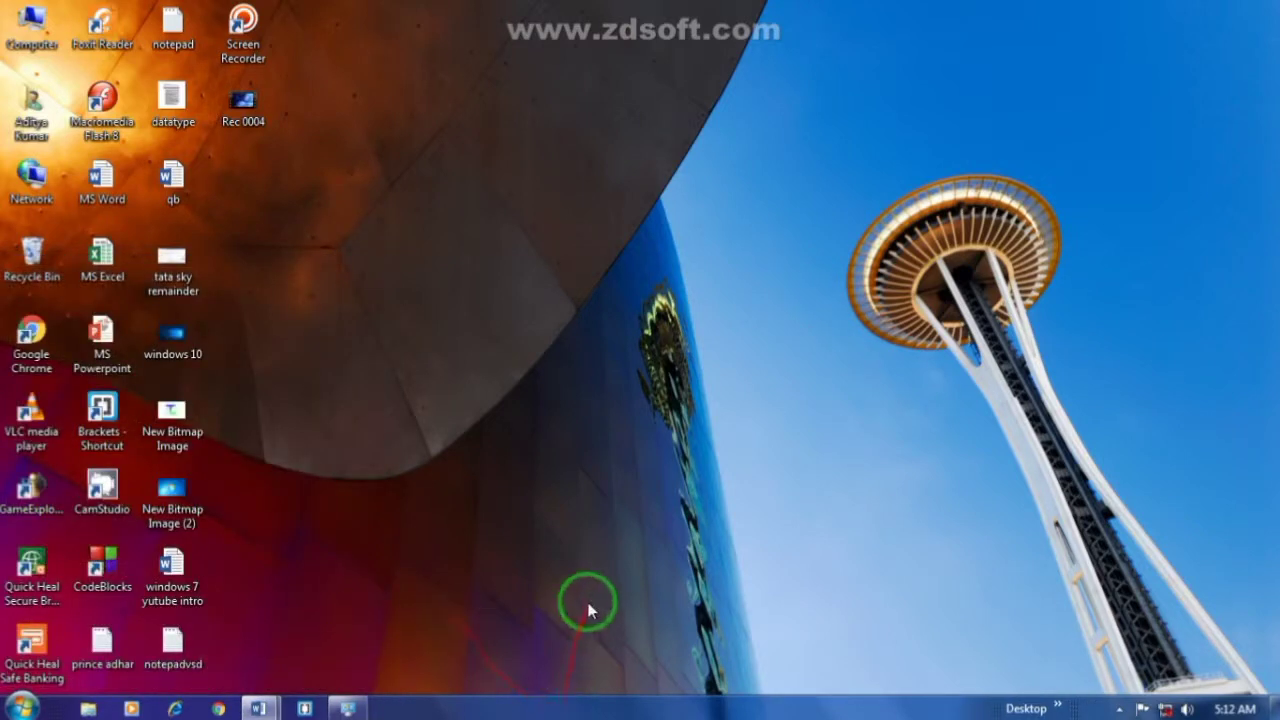
# Move the unlocked taskbar to the upper edge of the screen and back to the lower edge.
pyautogui.moveTo(590, 708); pyautogui.dragTo(677, 14)
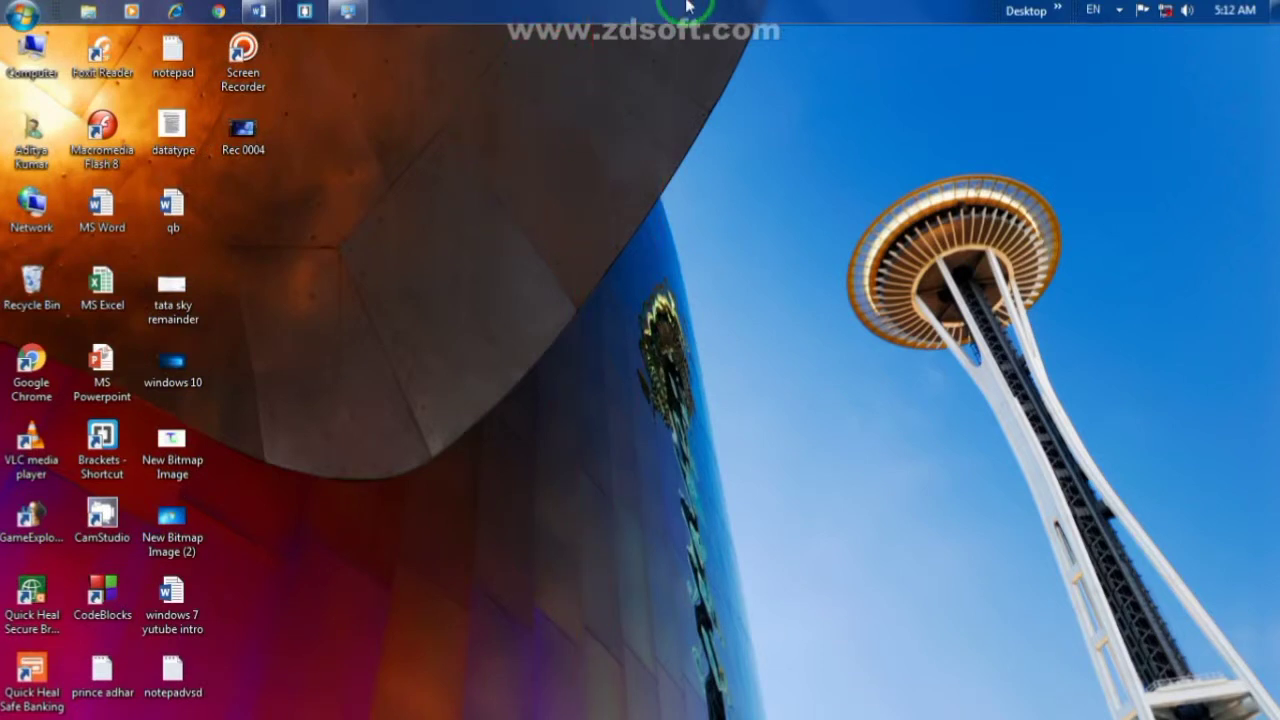
pyautogui.moveTo(688, 9); pyautogui.dragTo(625, 705)
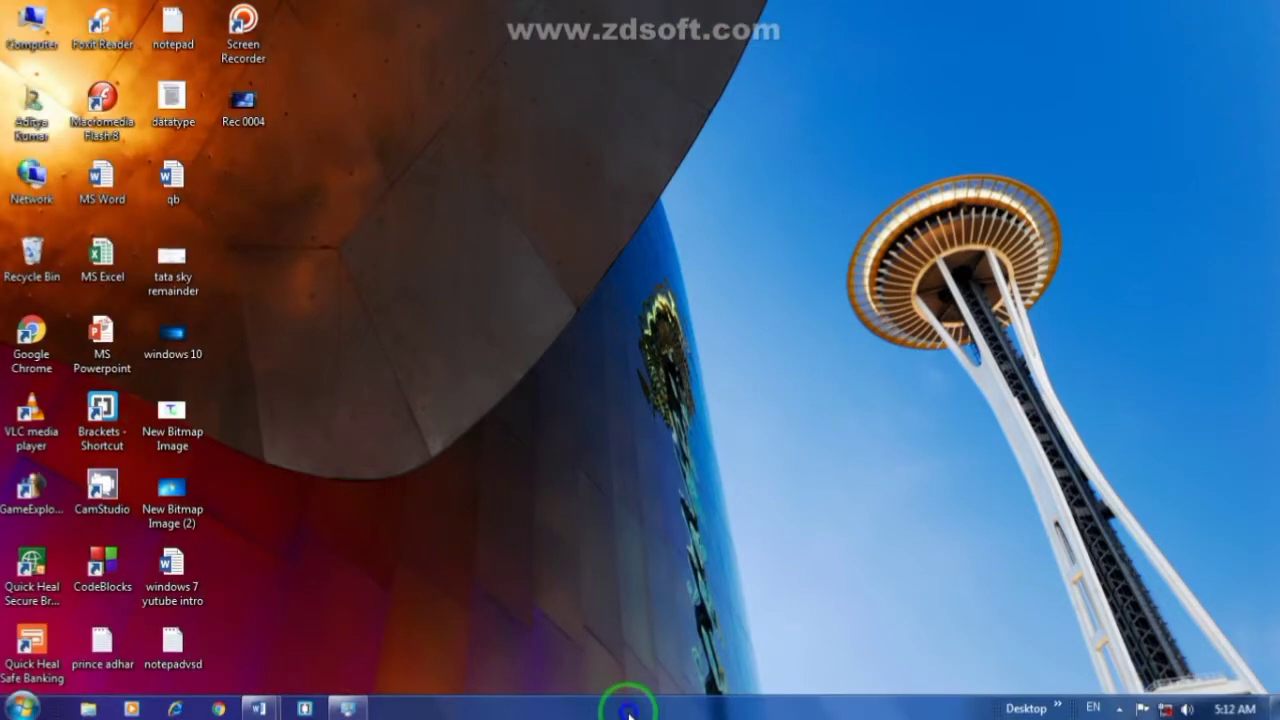
# Lock the taskbar and try to move it to the right edge of the screen.
pyautogui.rightClick(628, 712)
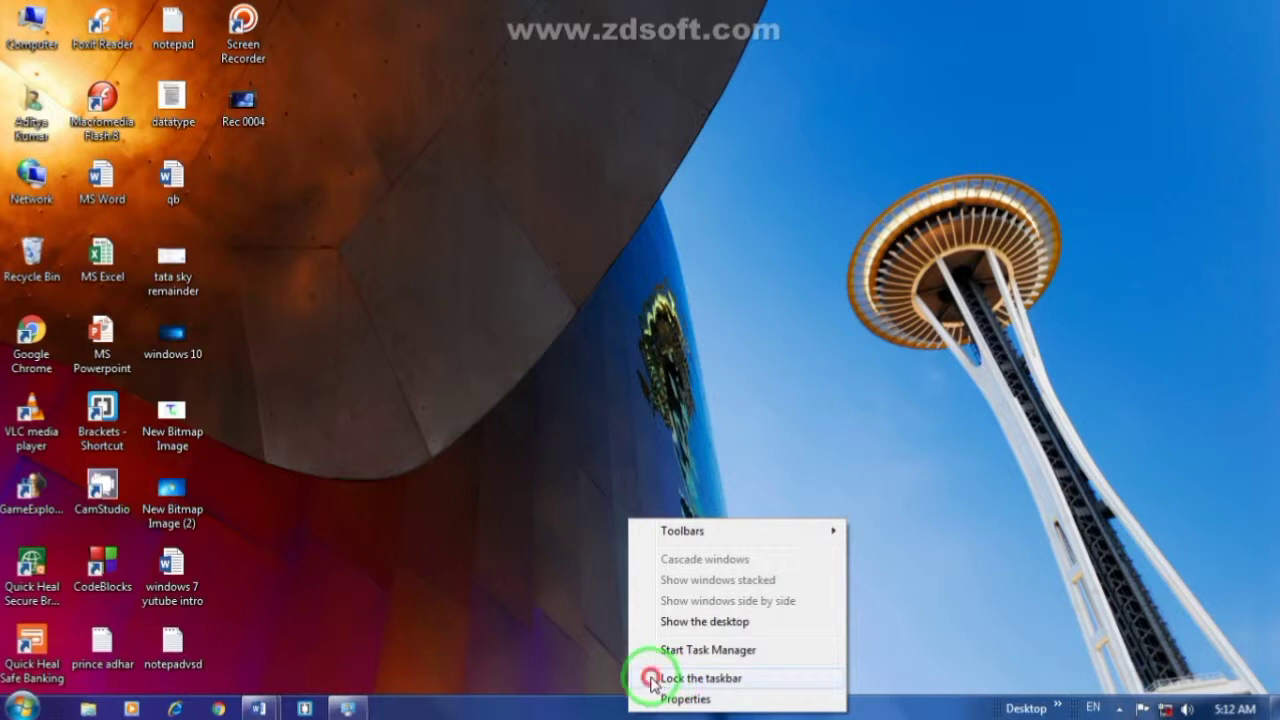
pyautogui.click(652, 680)
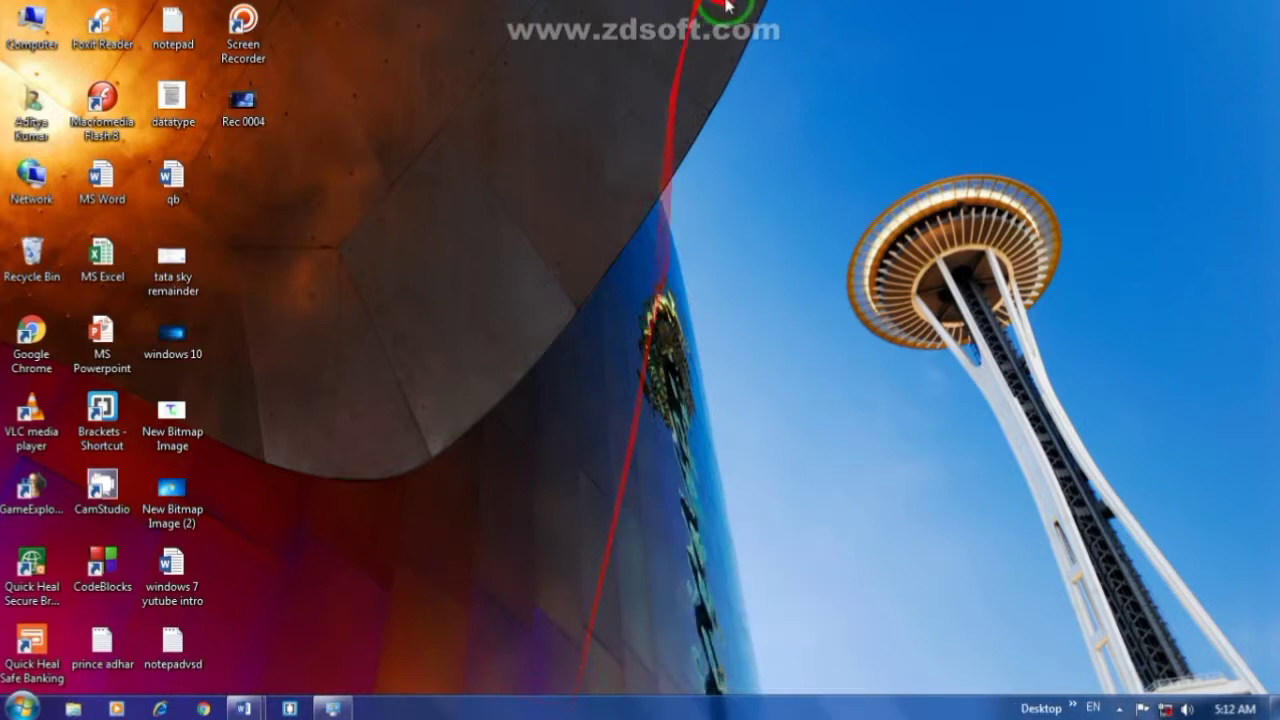
pyautogui.moveTo(720, 688); pyautogui.dragTo(1270, 125)
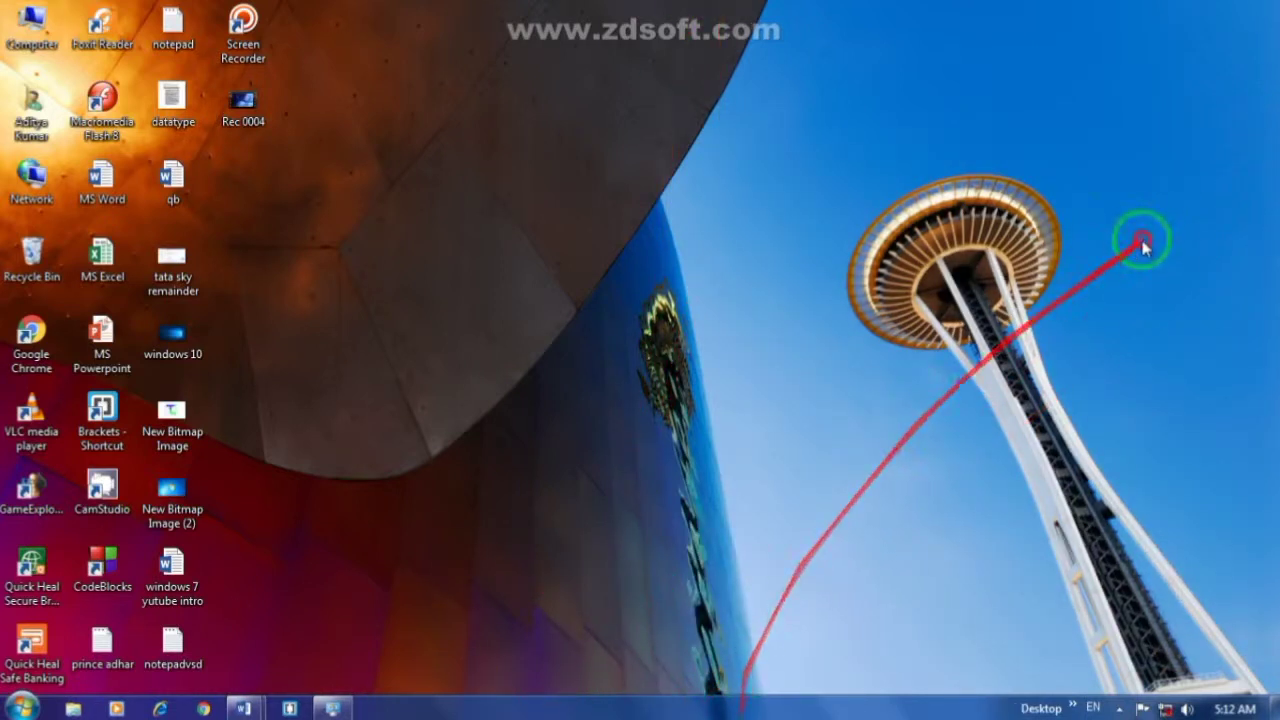
# Turn on auto-hide in the taskbar properties, confirm, and reveal the hidden taskbar.
pyautogui.rightClick(757, 710)
pyautogui.click(775, 704)
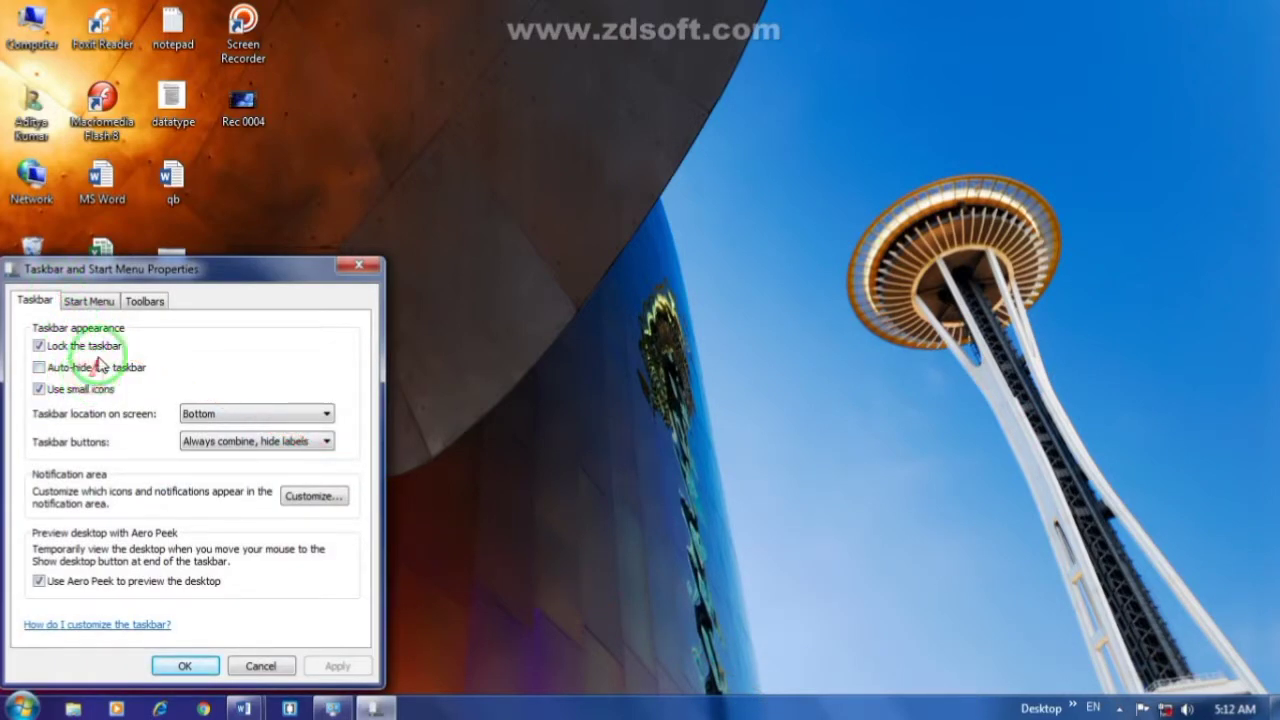
pyautogui.click(52, 372)
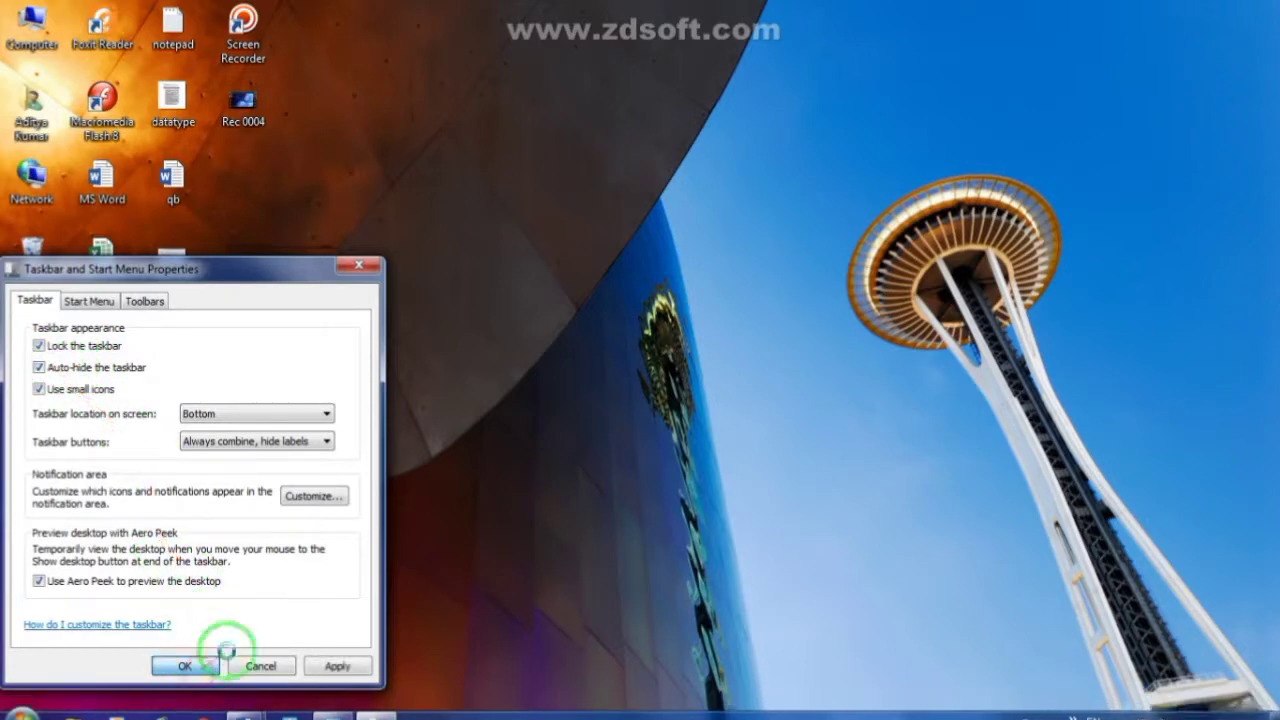
pyautogui.click(185, 666)
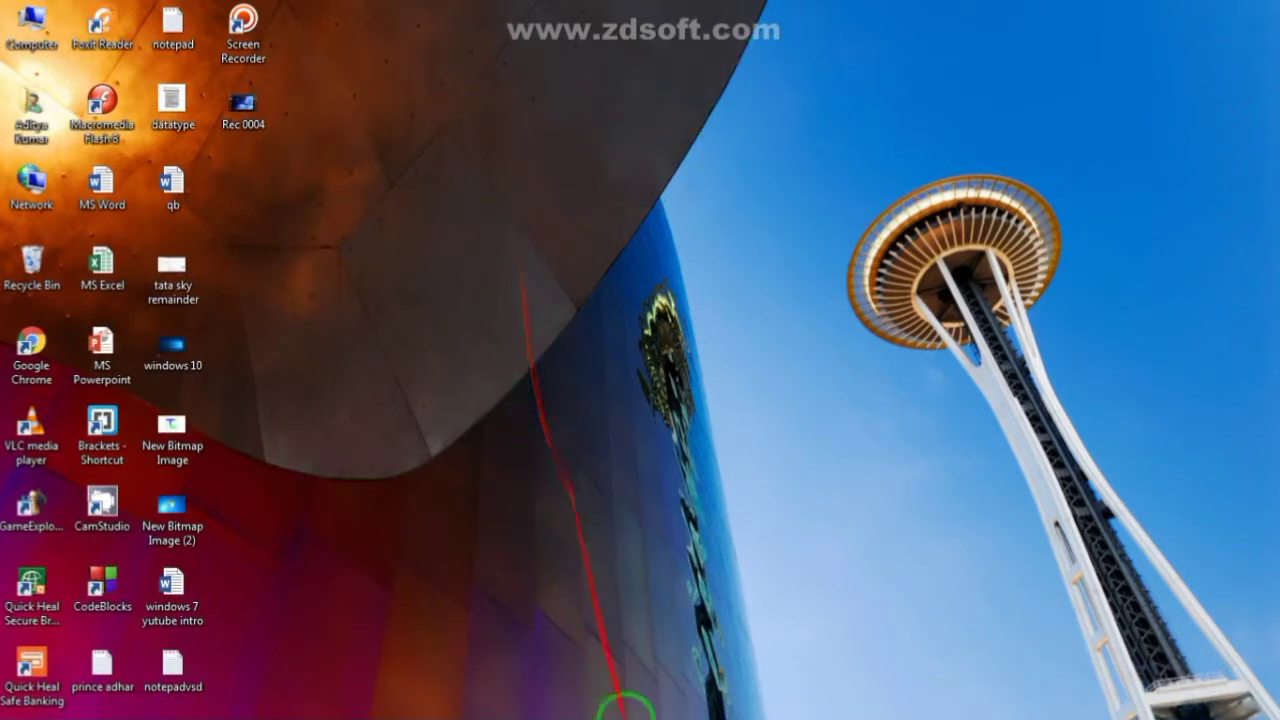
pyautogui.moveTo(637, 712)
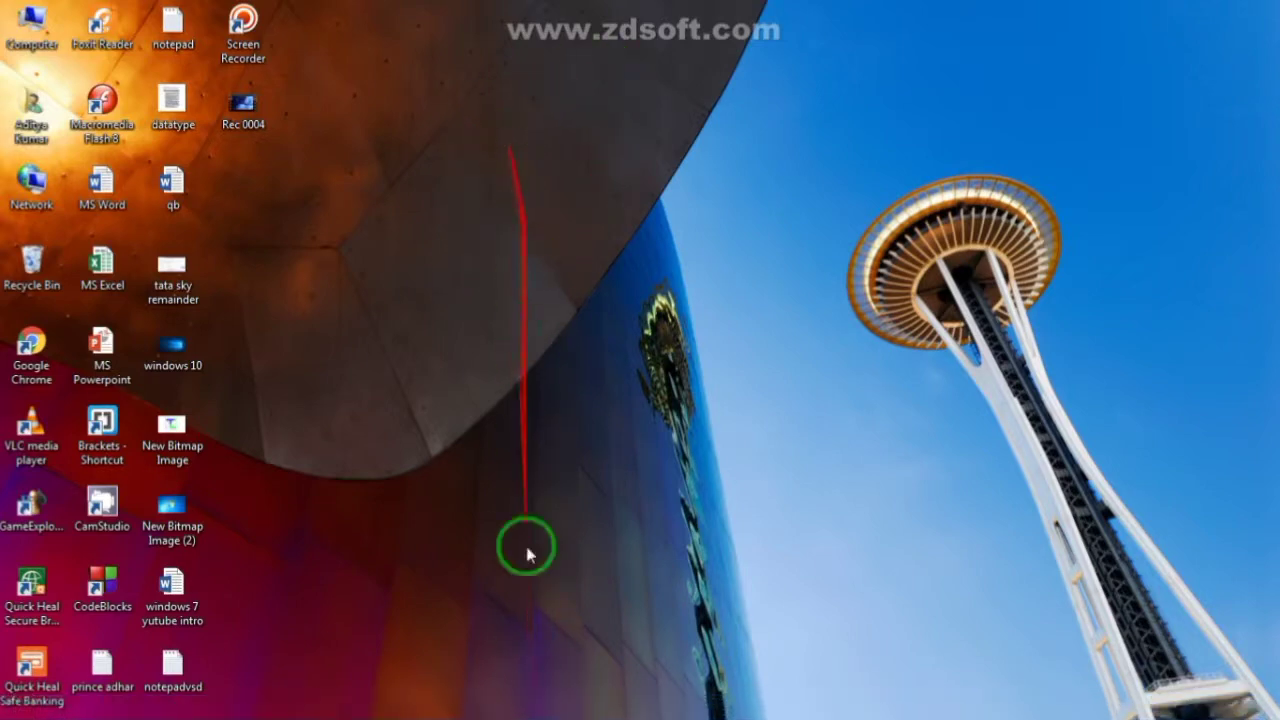
# Turn off auto-hide in the taskbar properties, look through the Start menu and toolbar settings, and confirm the change.
pyautogui.rightClick(527, 713)
pyautogui.click(562, 706)
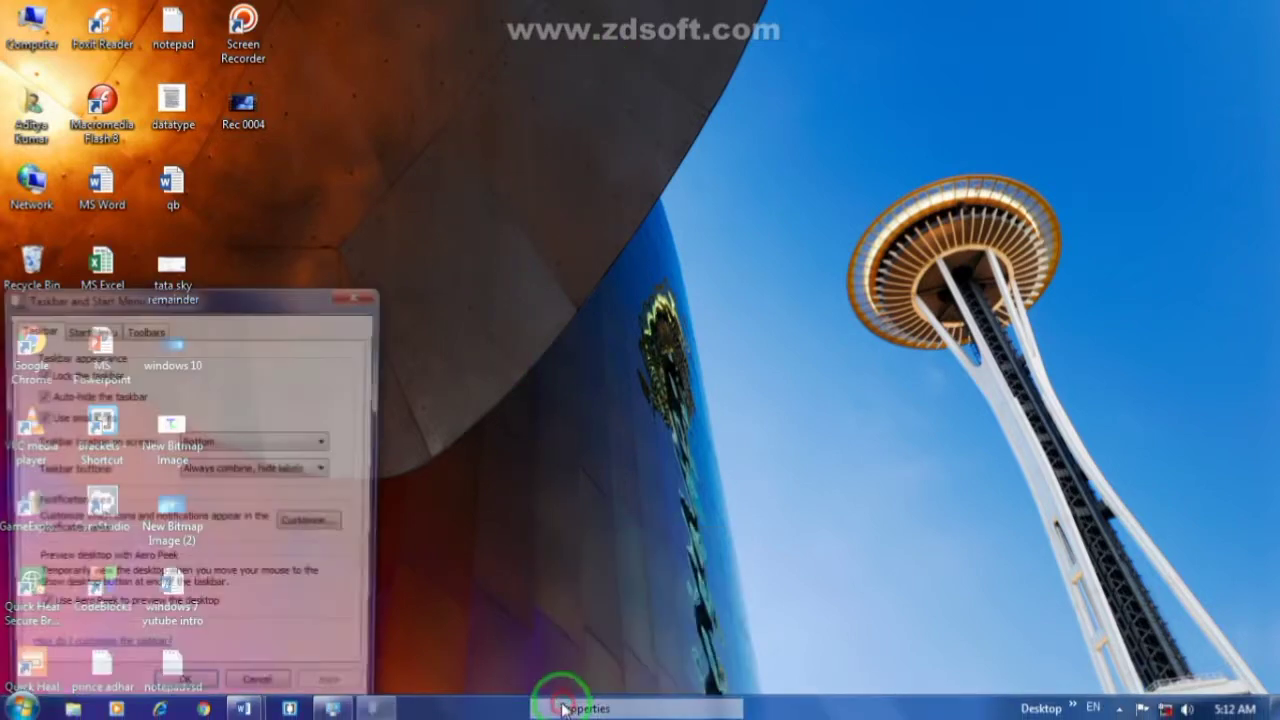
pyautogui.click(39, 396)
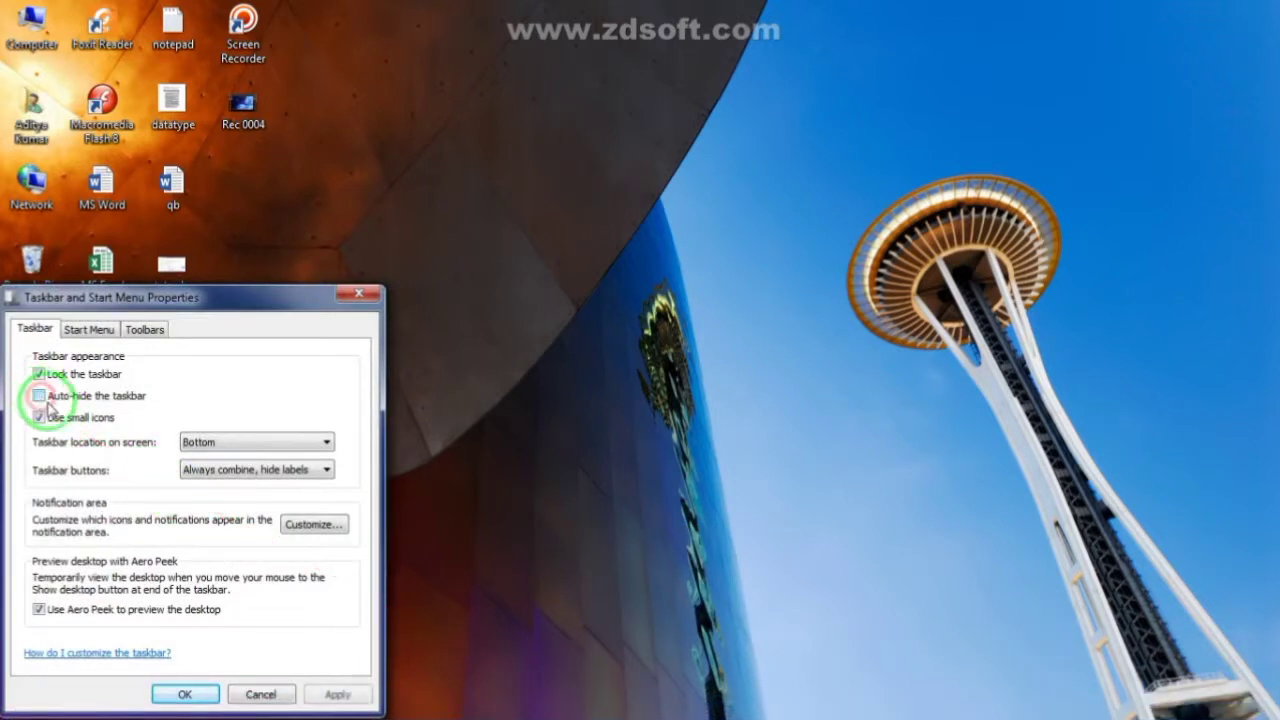
pyautogui.click(86, 334)
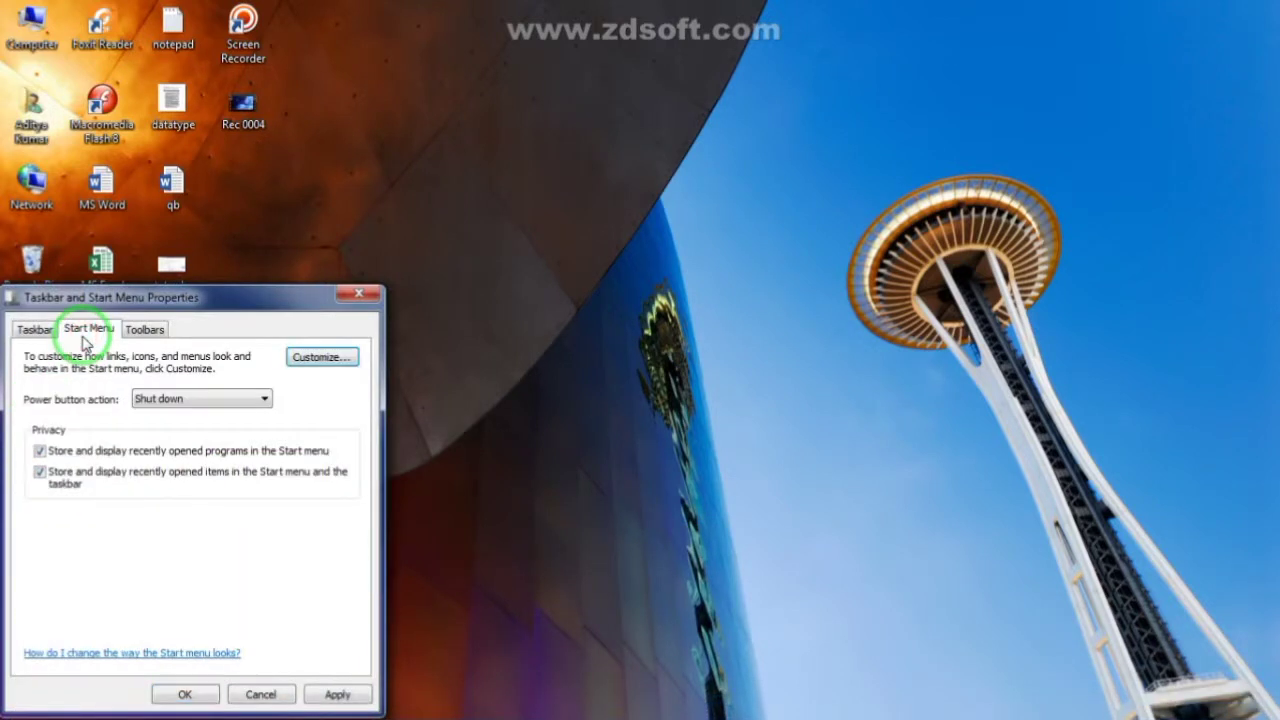
pyautogui.click(141, 329)
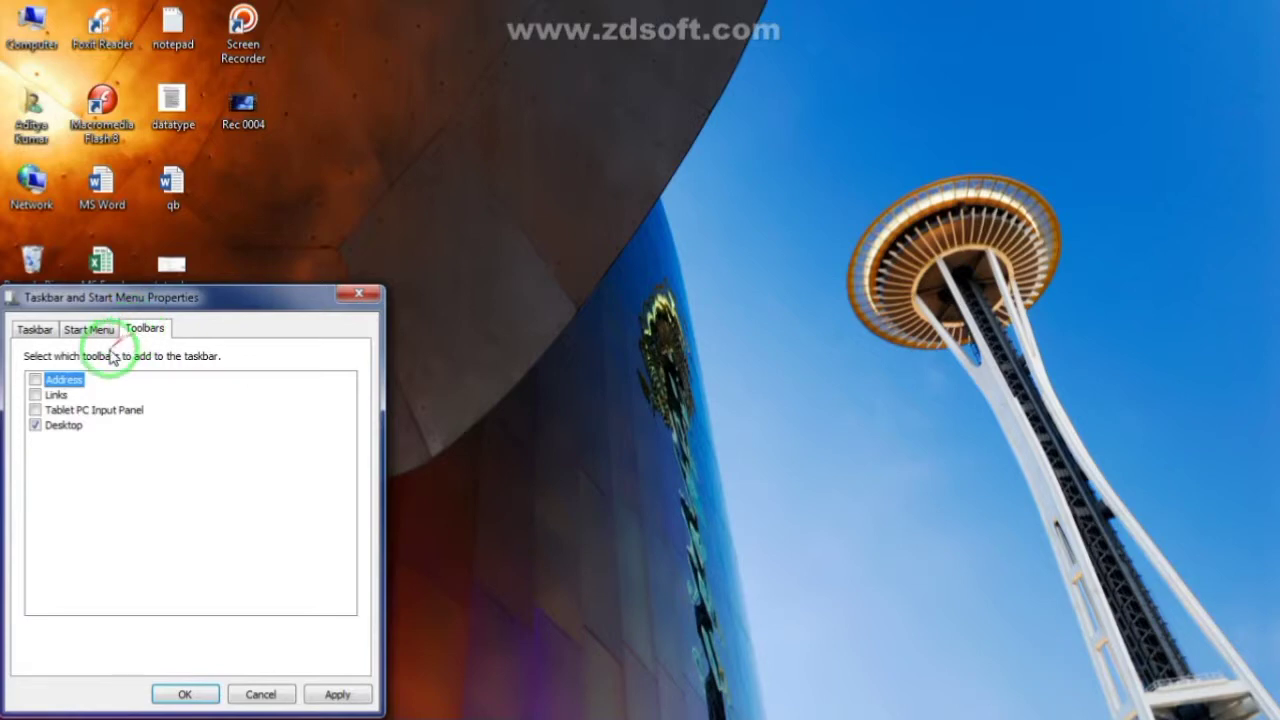
pyautogui.click(337, 694)
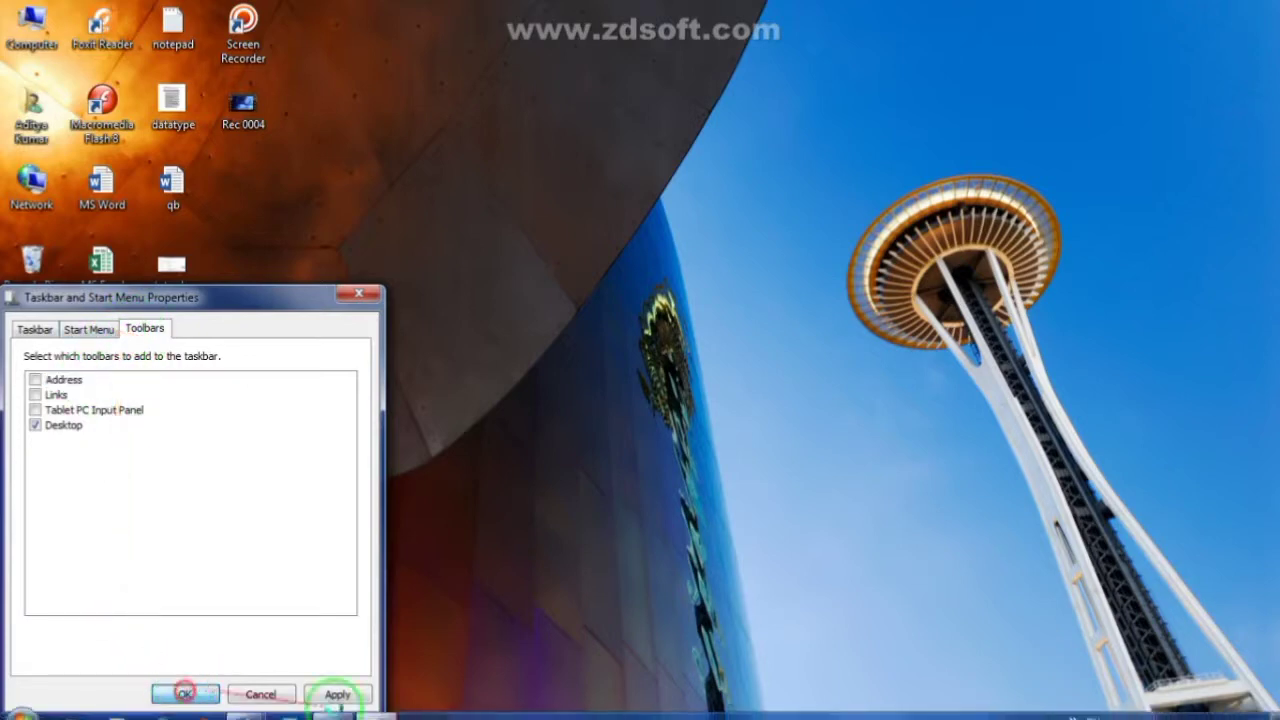
# Reopen the taskbar properties and show the list of toolbars that can be added to the taskbar.
pyautogui.rightClick(672, 714)
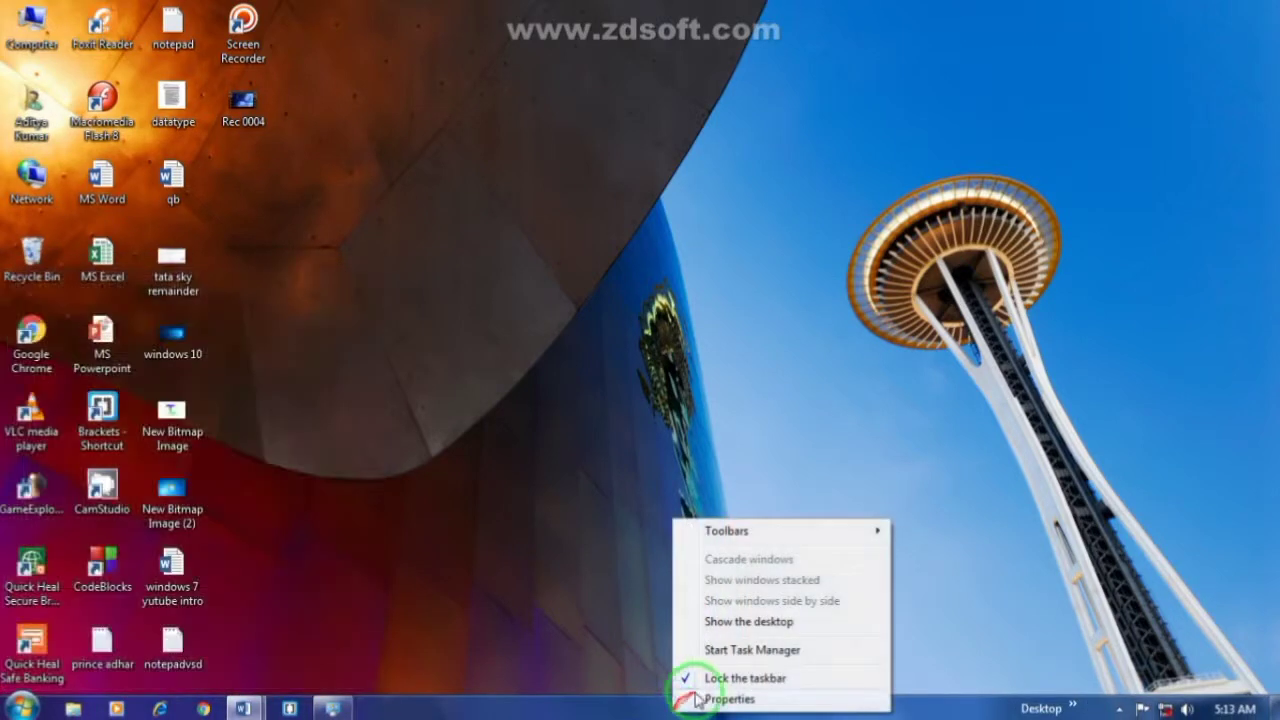
pyautogui.click(720, 700)
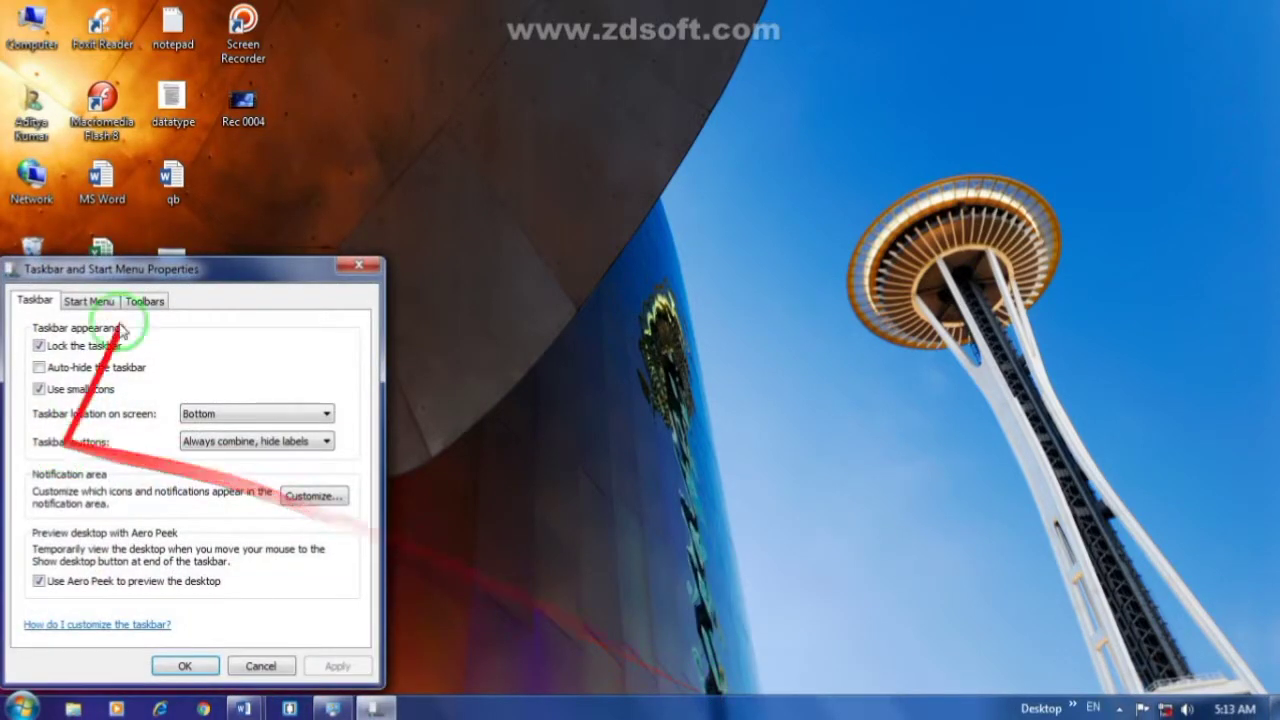
pyautogui.click(141, 306)
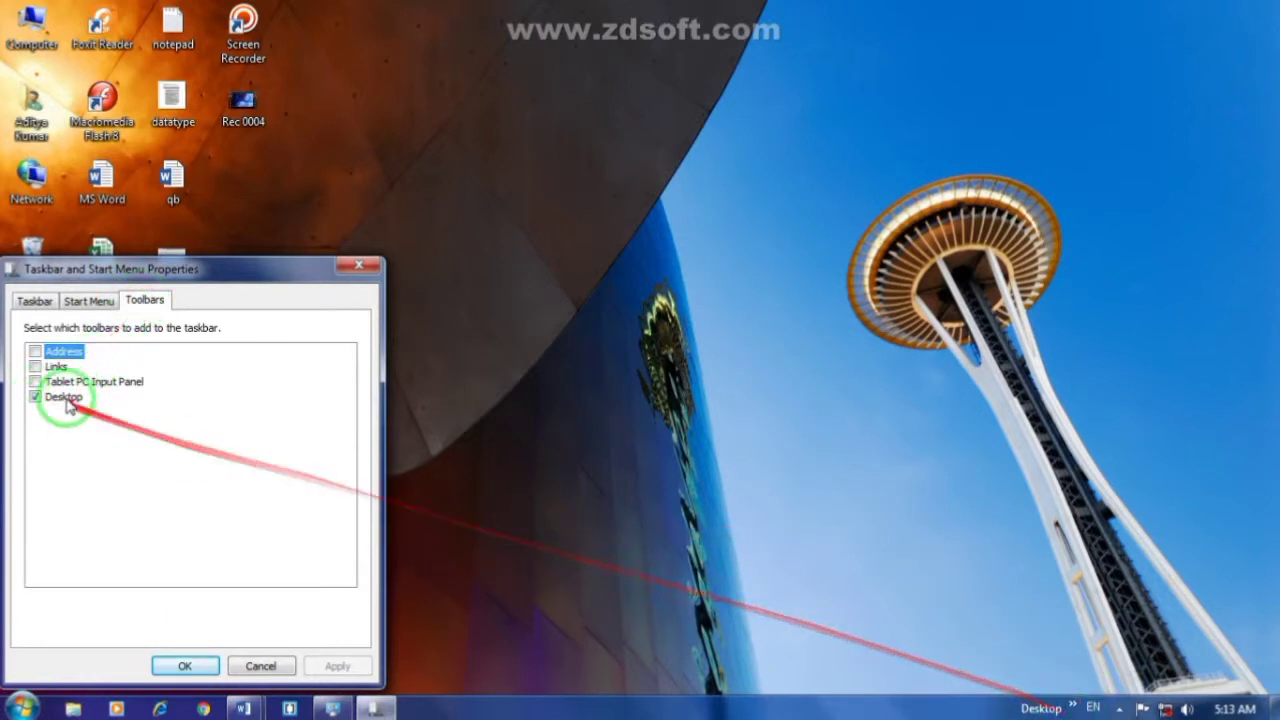
# Browse the taskbar's Desktop toolbar through Computer and Local Disk (E:) to the pics art folder, and close the list.
pyautogui.click(1072, 708)
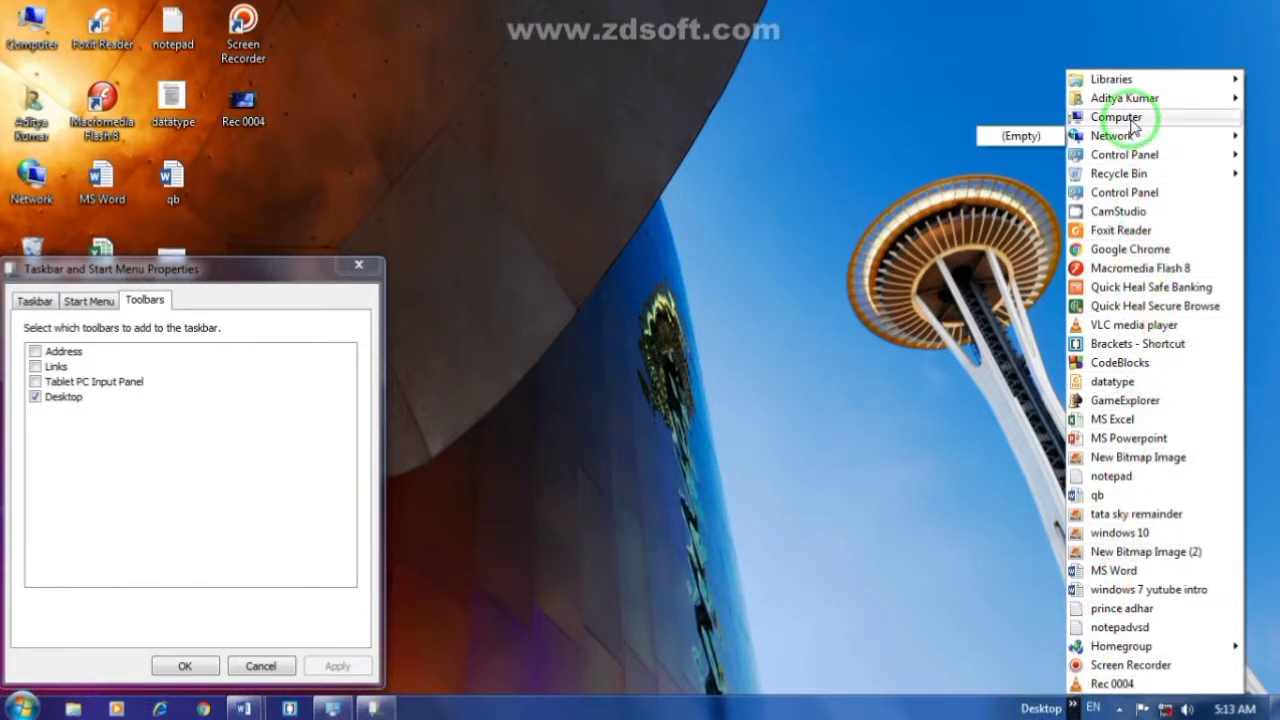
pyautogui.moveTo(1133, 122)
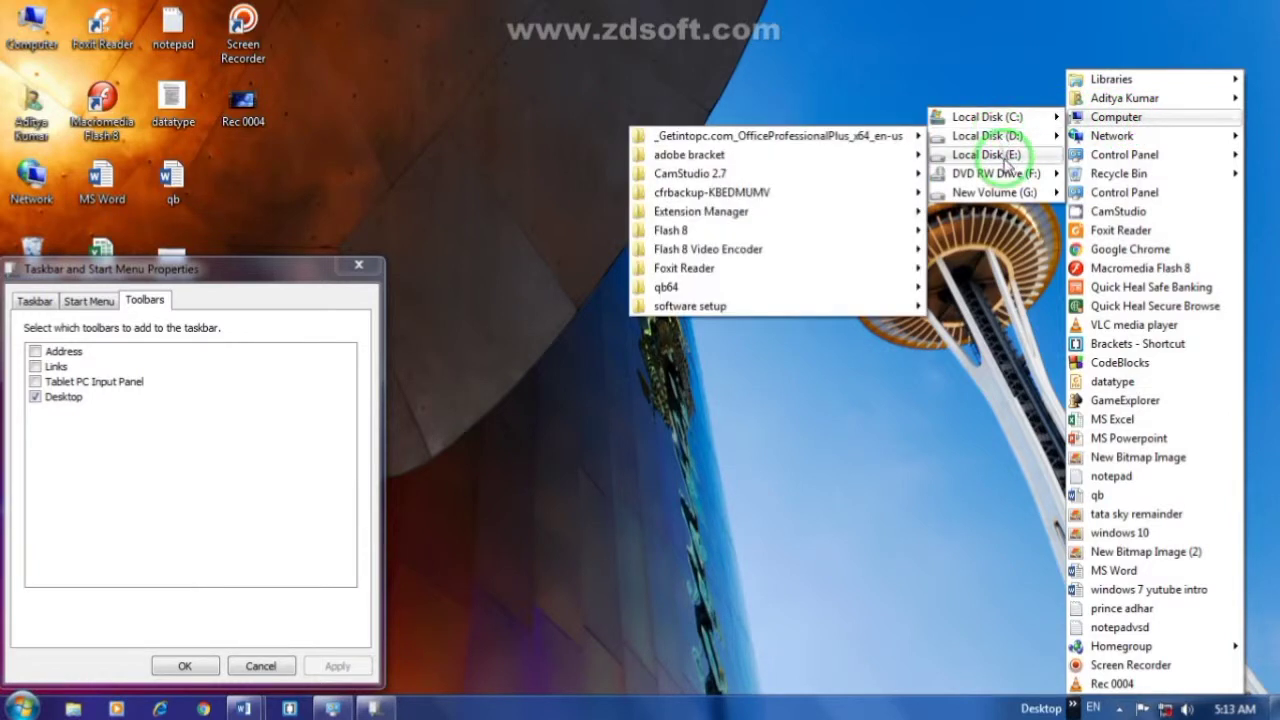
pyautogui.moveTo(1006, 160)
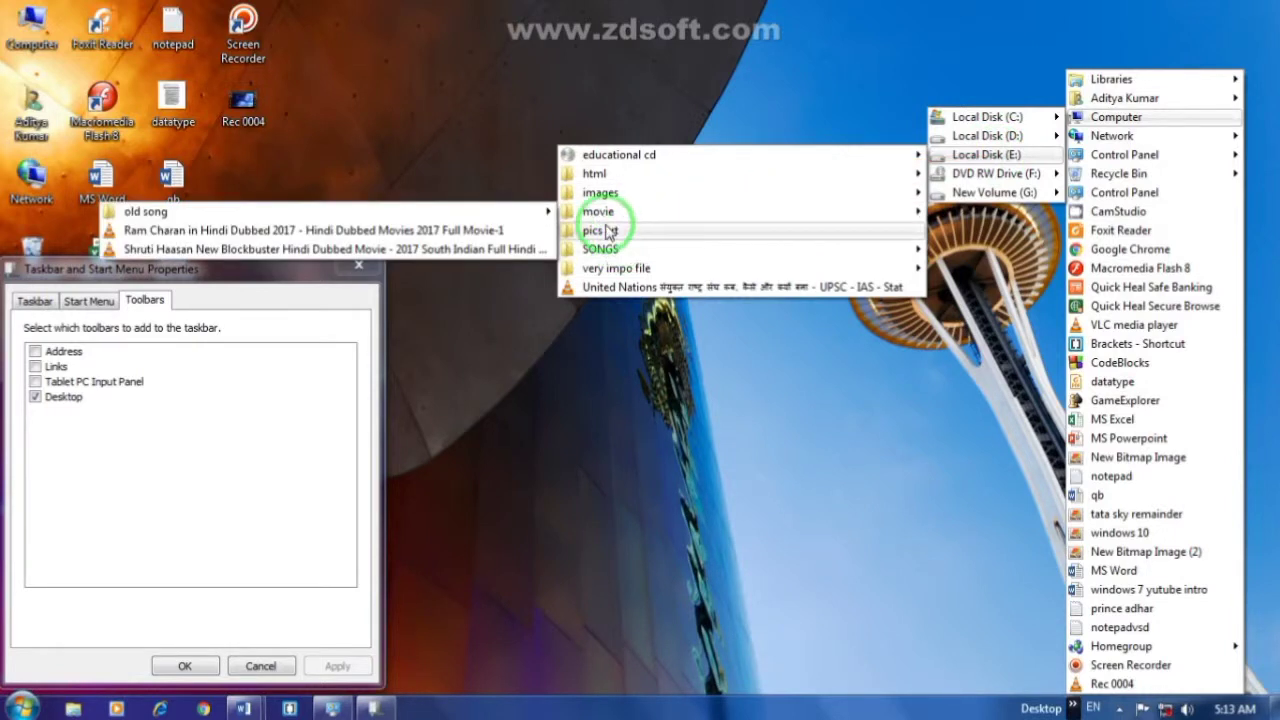
pyautogui.moveTo(607, 231)
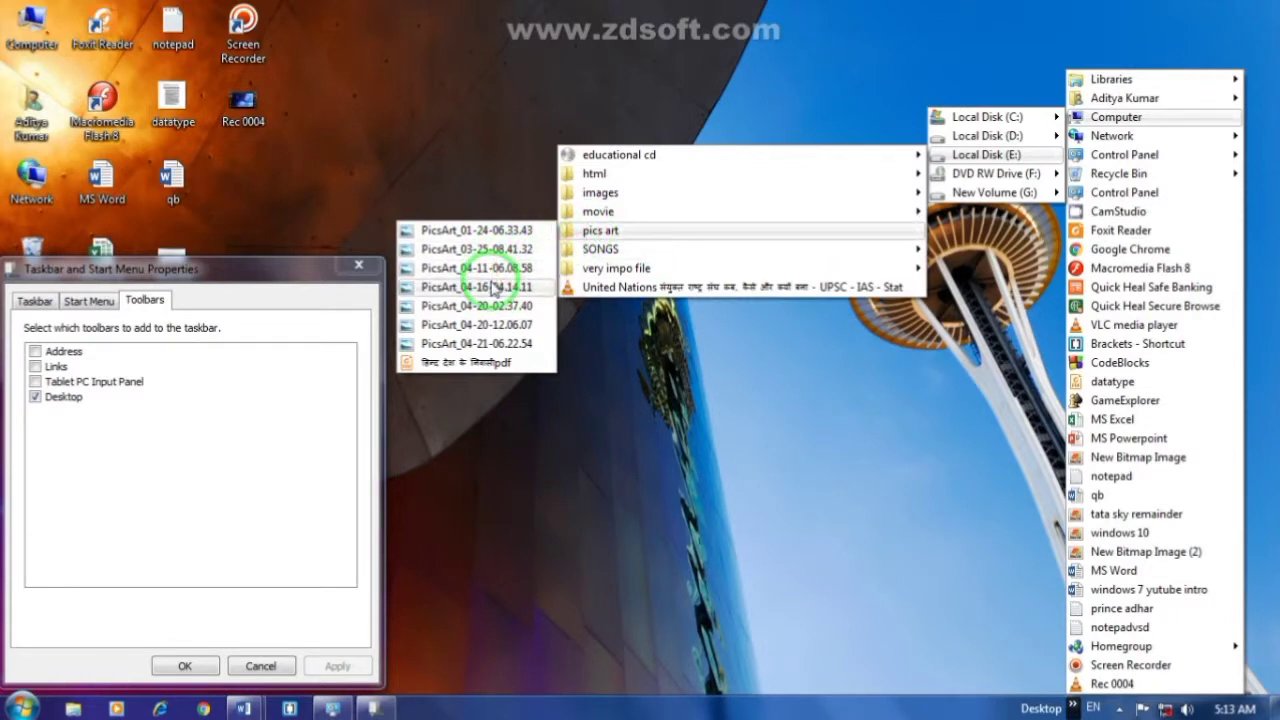
pyautogui.click(486, 143)
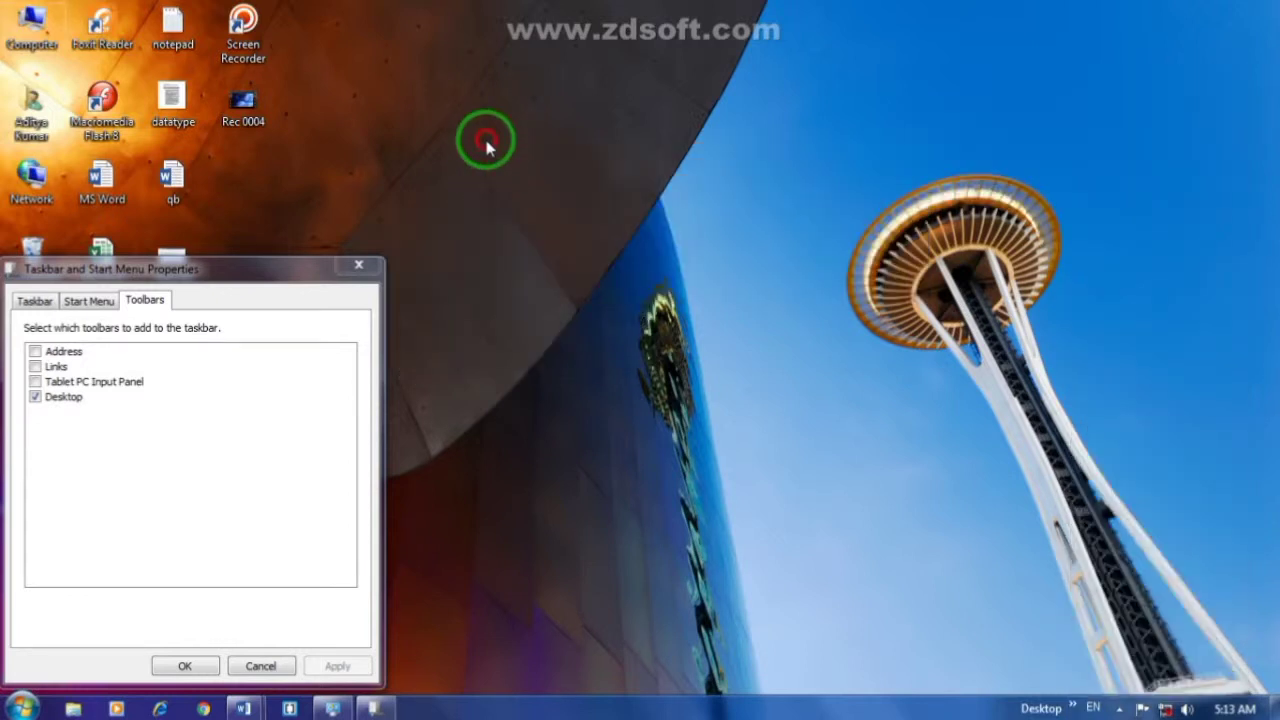
# Add the Links toolbar to the taskbar and confirm the properties.
pyautogui.click(56, 353)
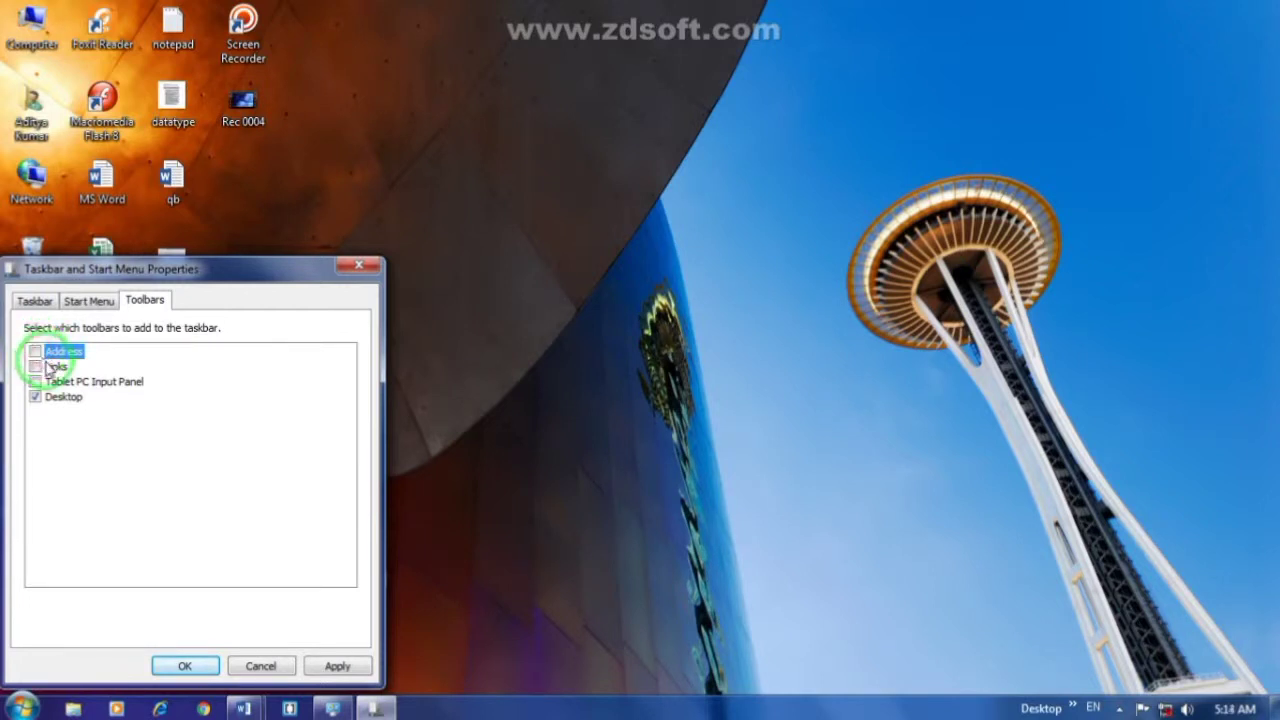
pyautogui.click(37, 368)
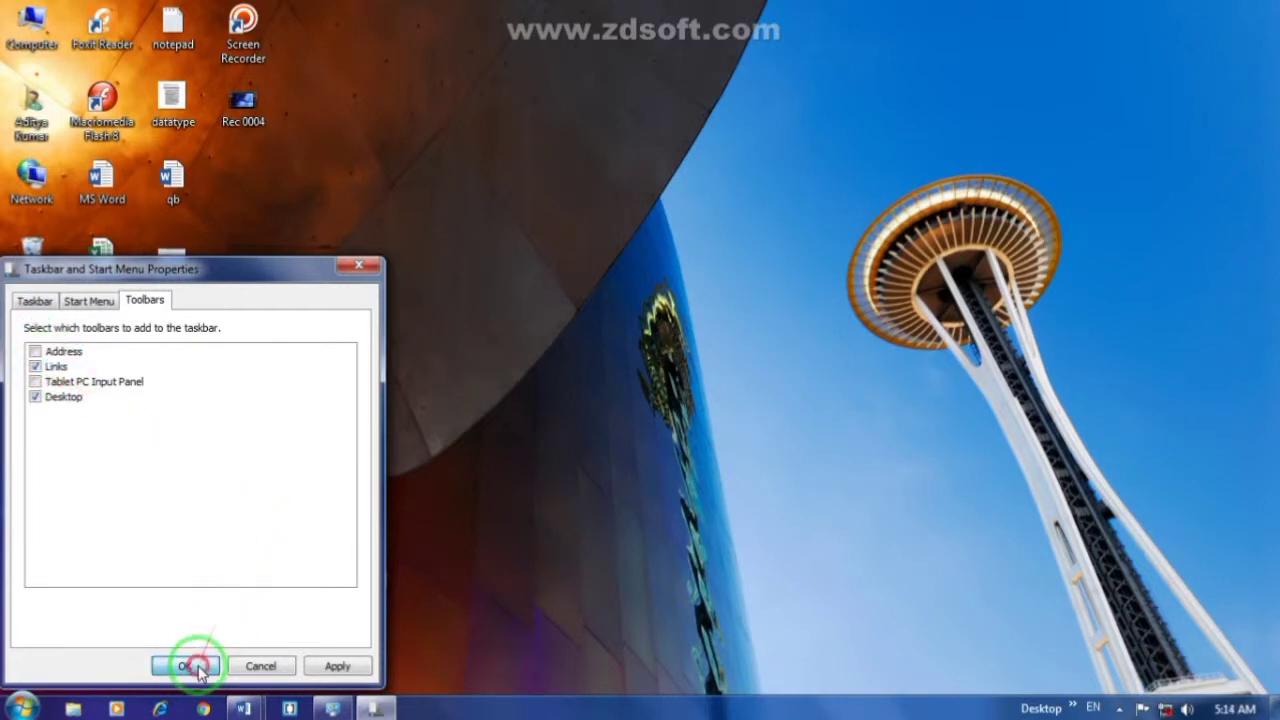
pyautogui.click(185, 665)
# Open Web Slice Gallery from the taskbar's Links toolbar, close the browser window, and show the links list again.
pyautogui.click(1099, 707)
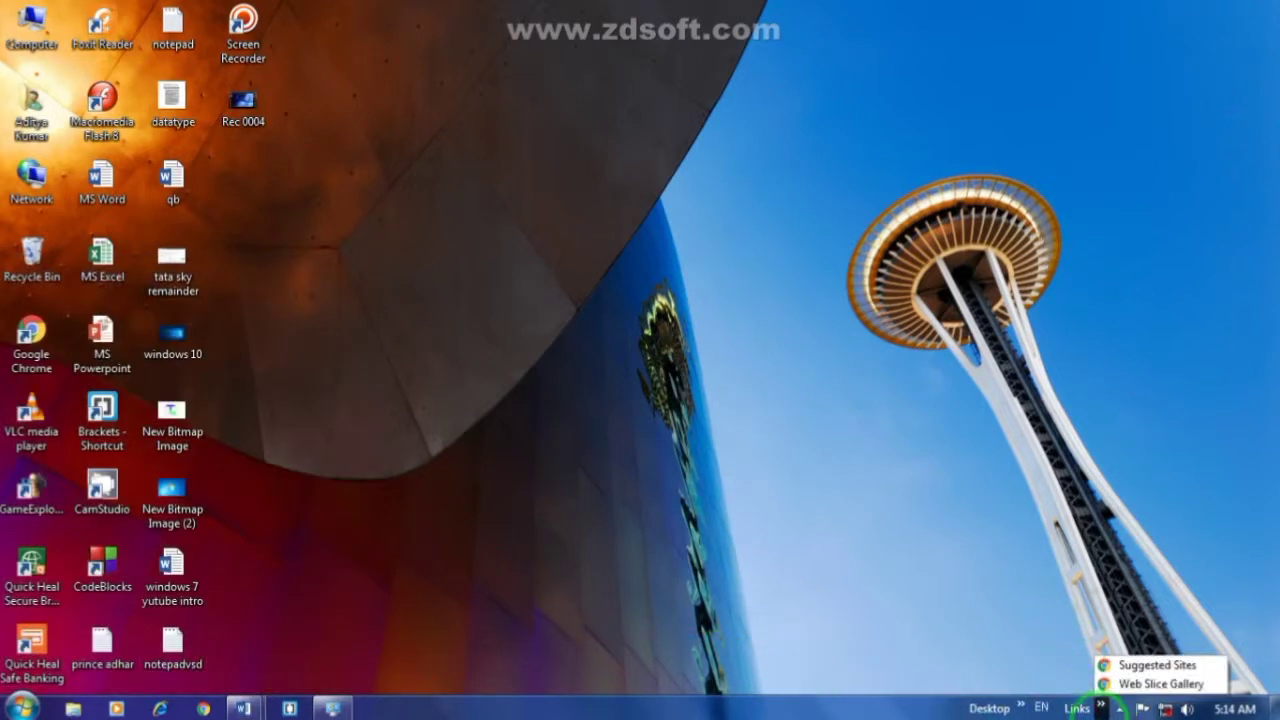
pyautogui.click(1082, 685)
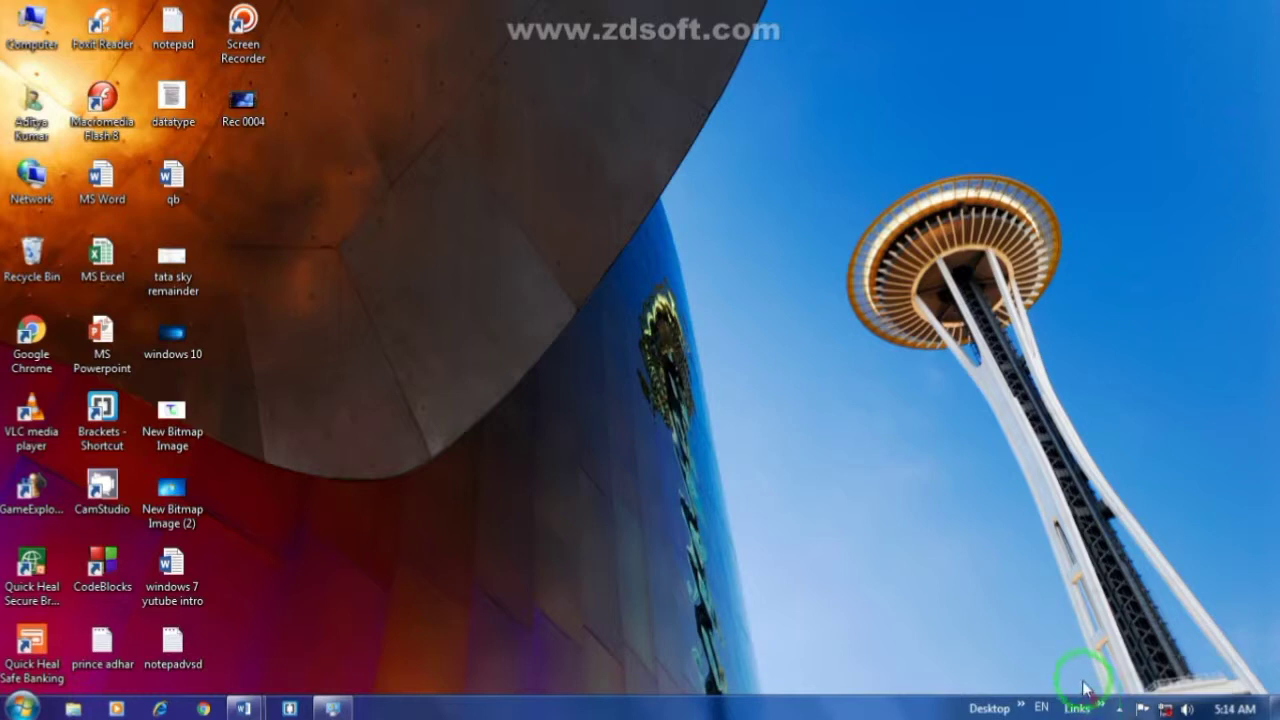
pyautogui.click(1100, 707)
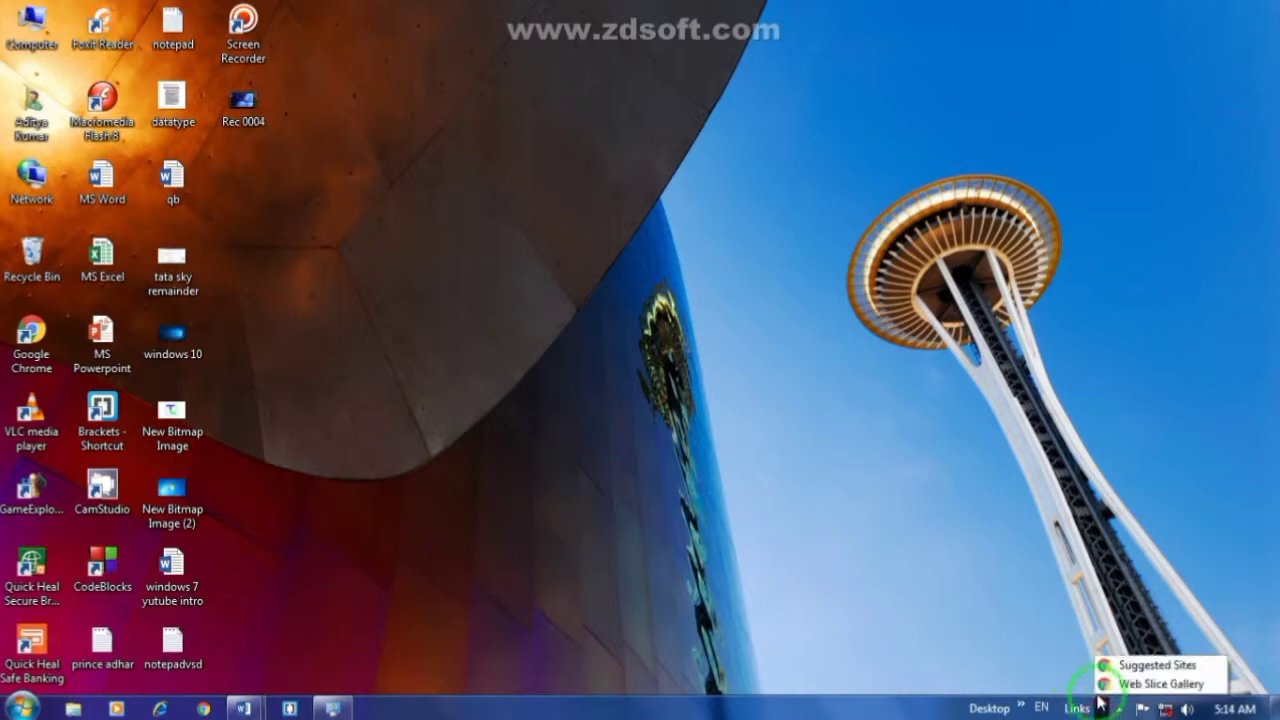
pyautogui.click(1150, 685)
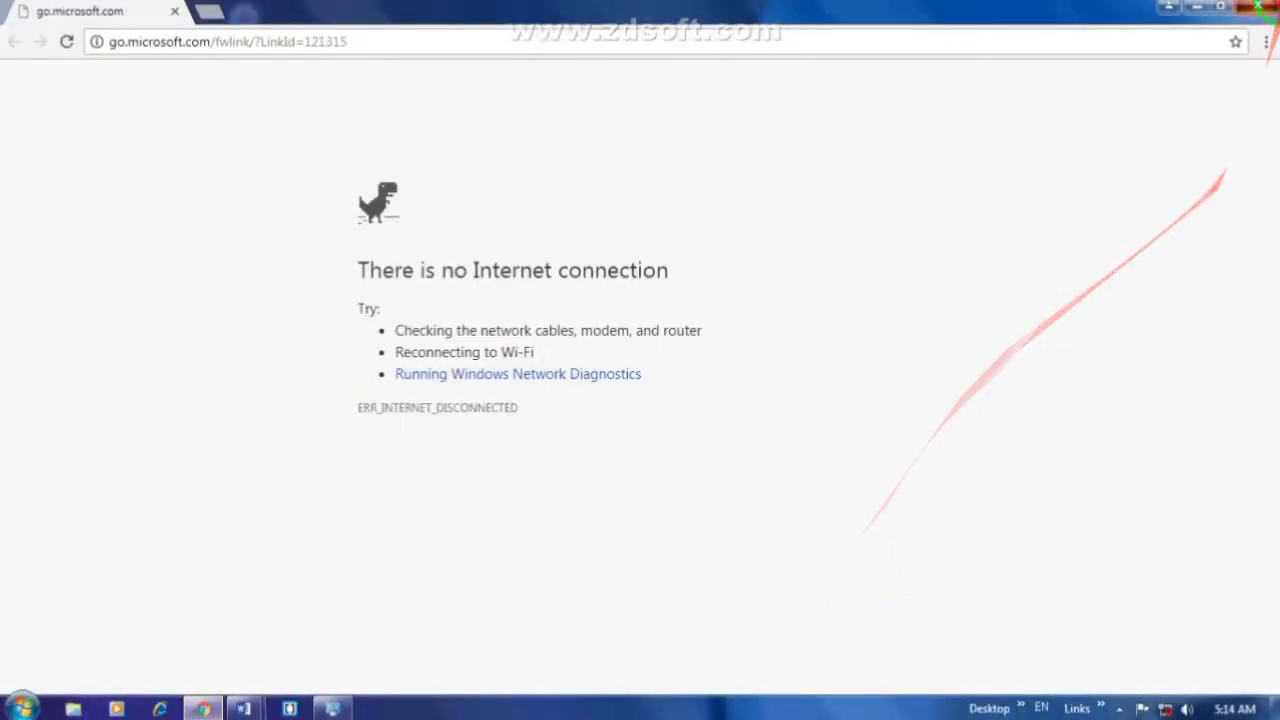
pyautogui.click(1258, 6)
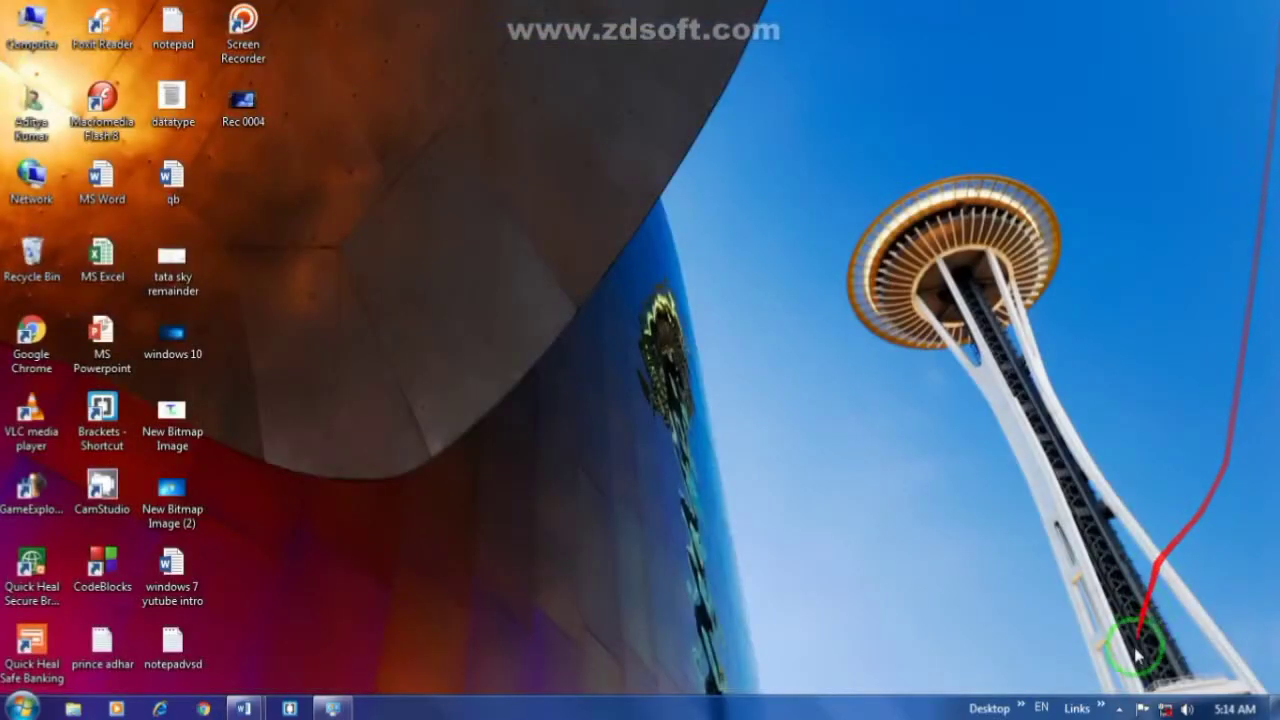
pyautogui.click(1098, 708)
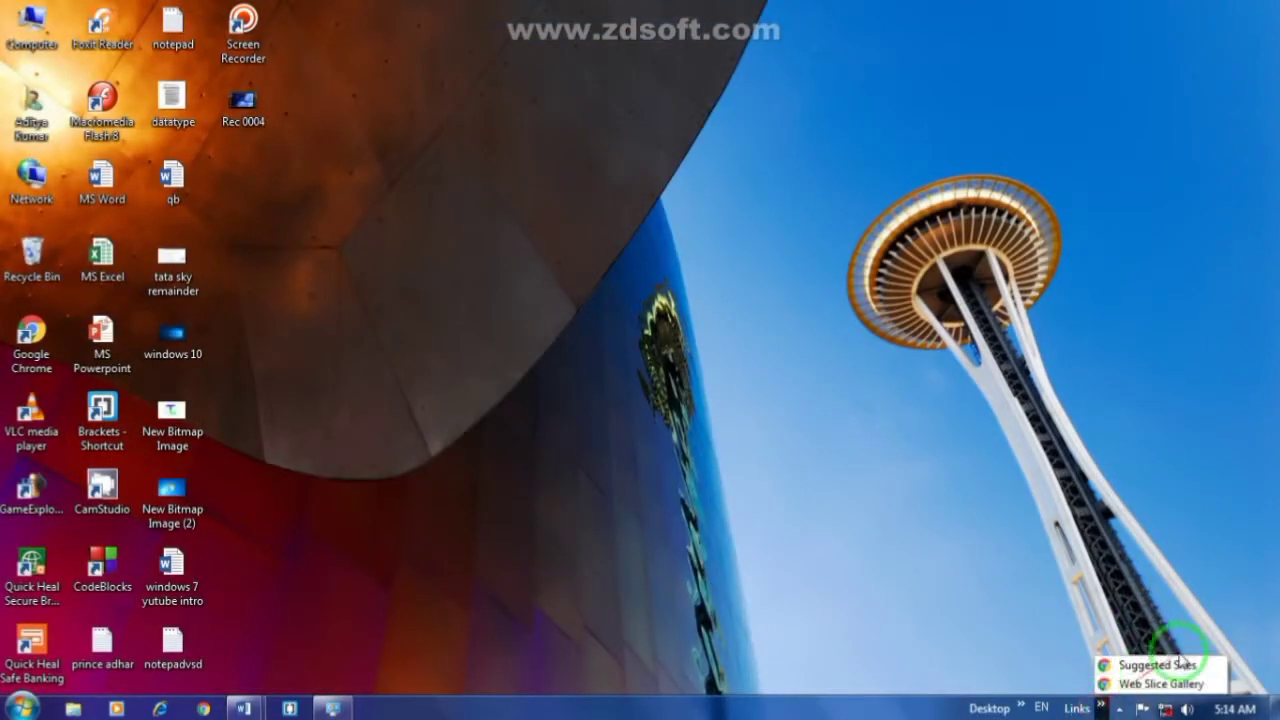
# Reopen the taskbar properties and deselect the Links toolbar.
pyautogui.rightClick(477, 712)
pyautogui.click(497, 697)
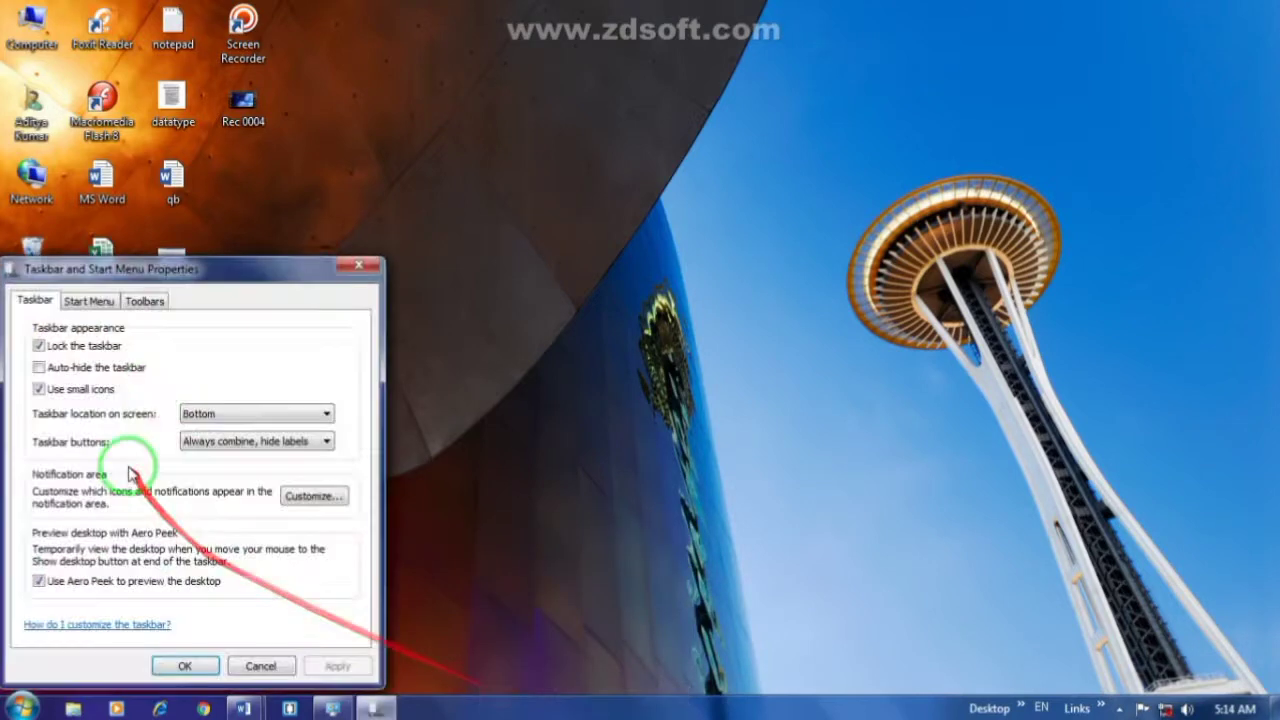
pyautogui.click(146, 296)
pyautogui.click(62, 351)
pyautogui.click(56, 367)
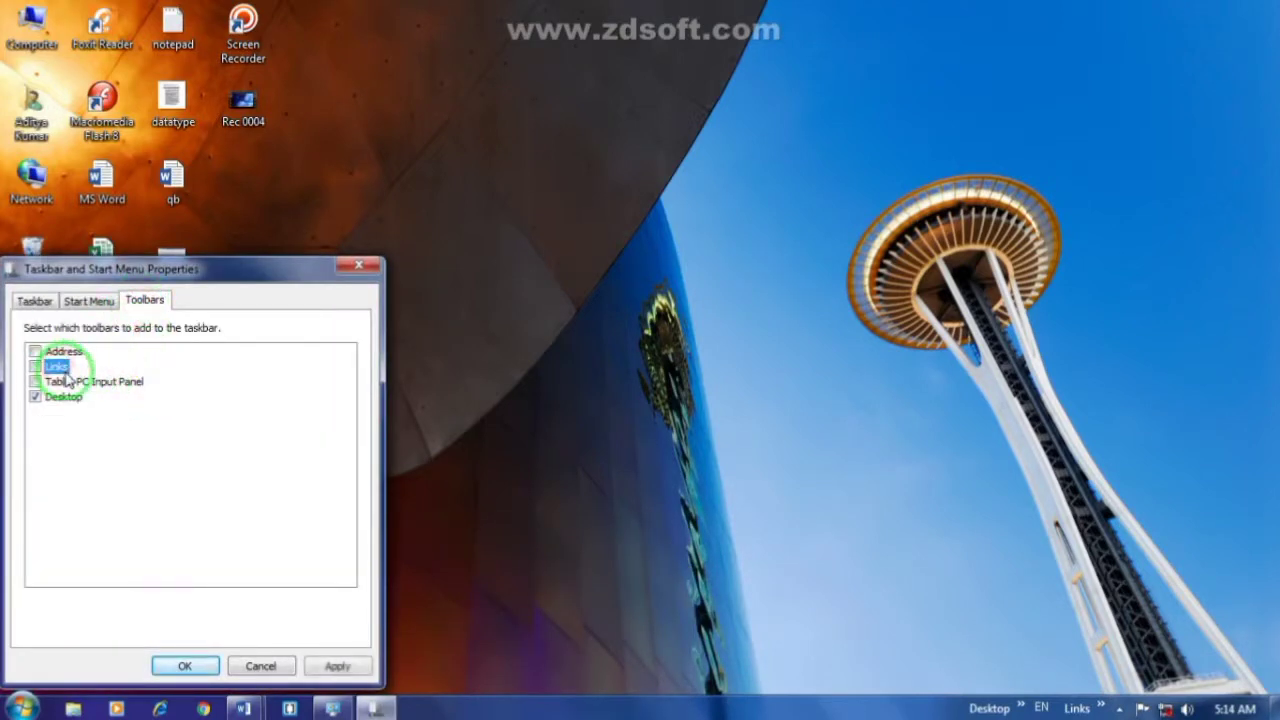
# Switch the small icons option off and back on in the taskbar appearance settings, and confirm the properties.
pyautogui.click(36, 301)
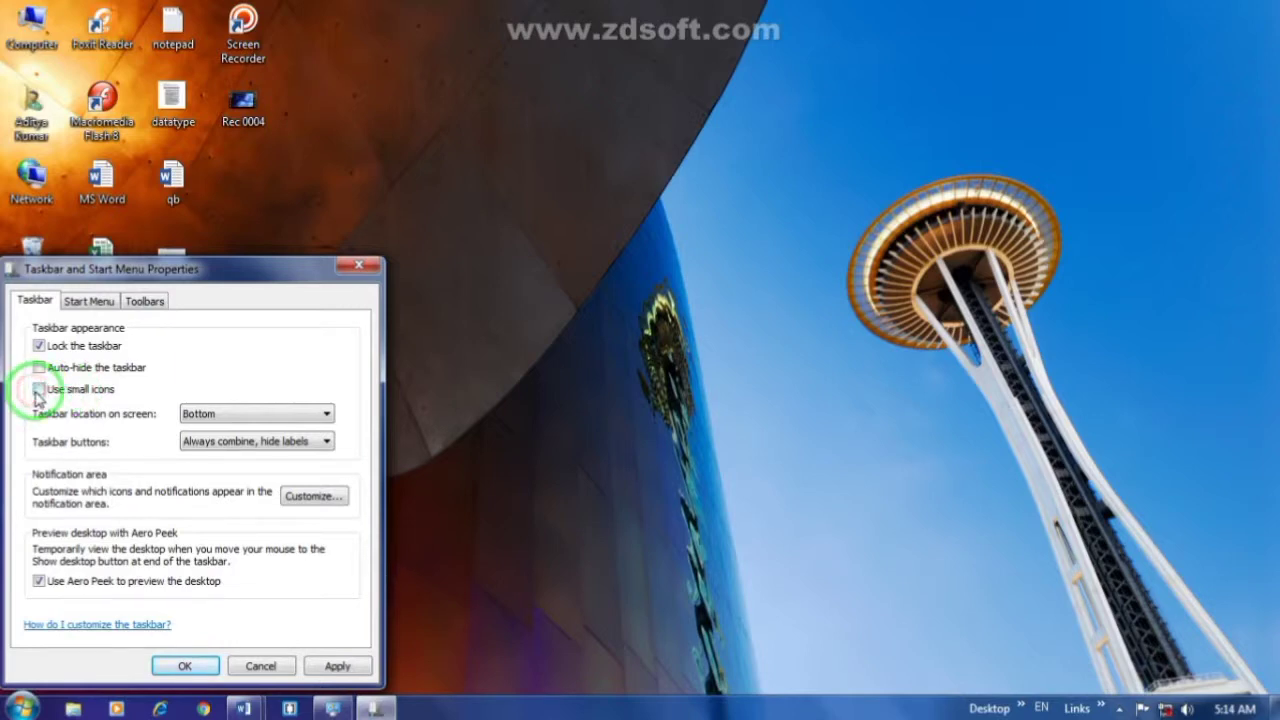
pyautogui.click(38, 389)
pyautogui.click(185, 666)
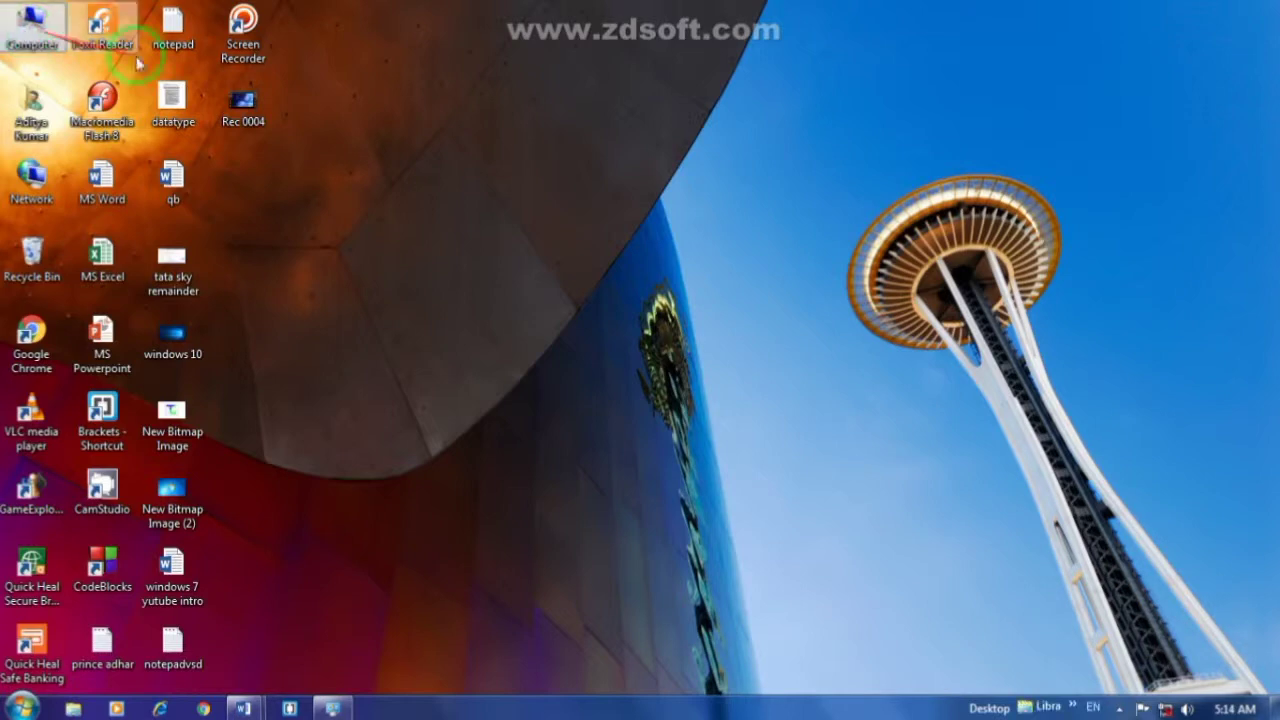
# Open the Computer window from the desktop and maximize it.
pyautogui.doubleClick(20, 28)
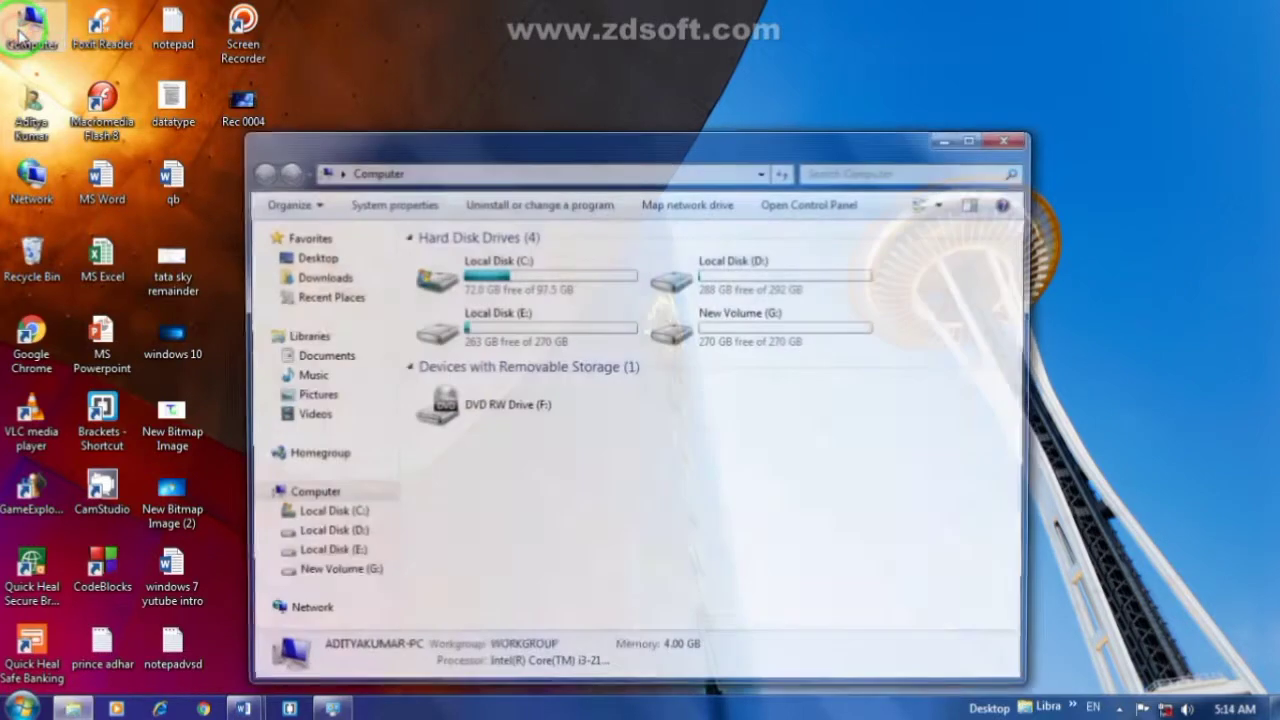
pyautogui.click(974, 138)
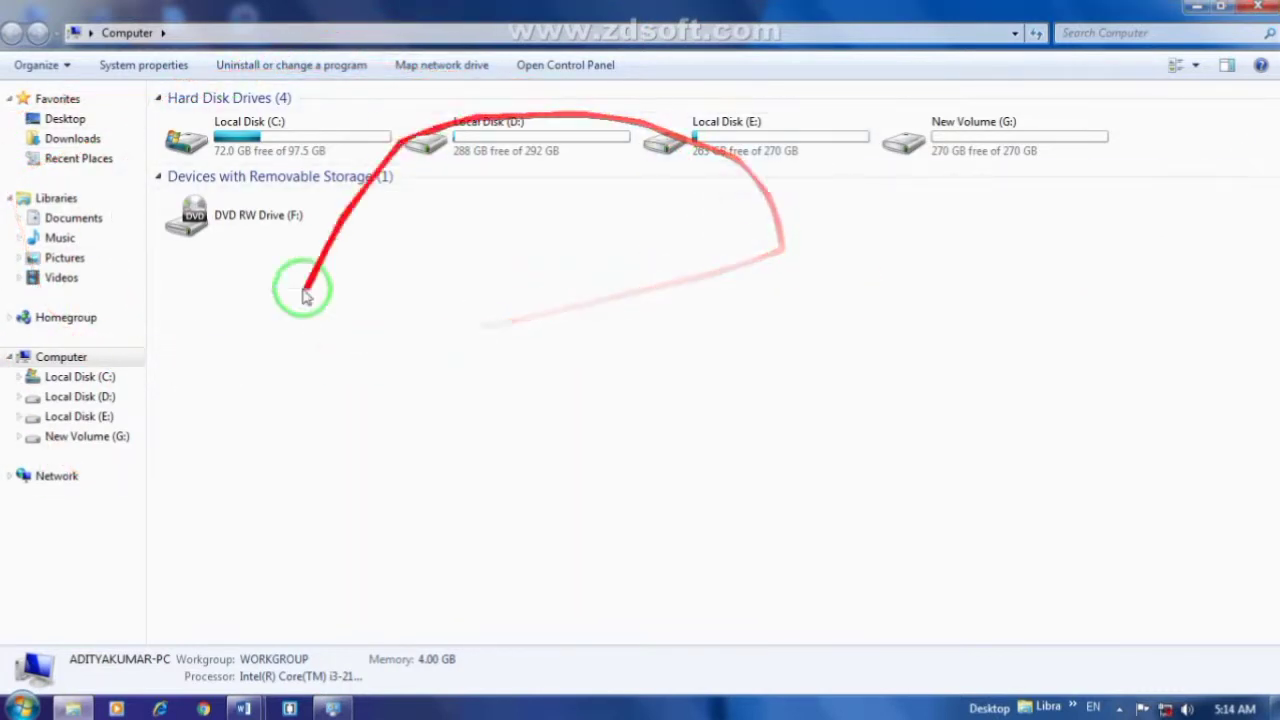
pyautogui.moveTo(490, 136)
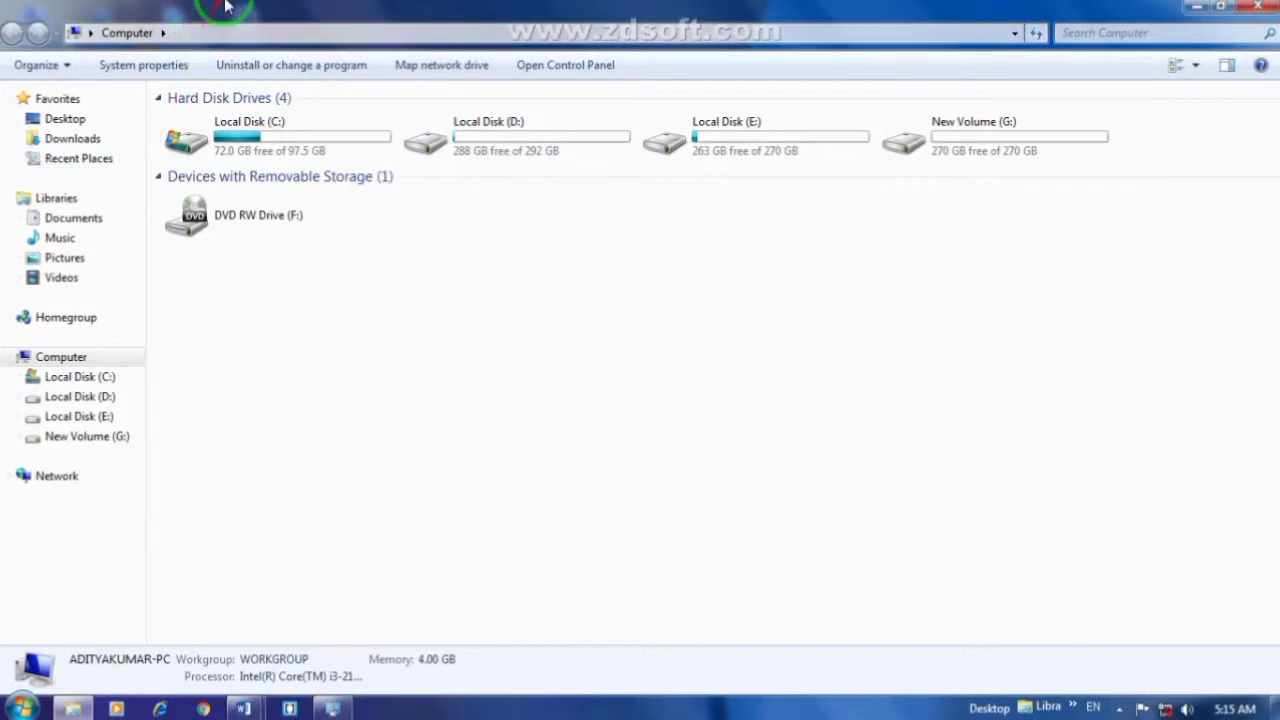
# Select drives C:, D:, E: and G: one after another, select all four together, and clear the selection.
pyautogui.click(250, 142)
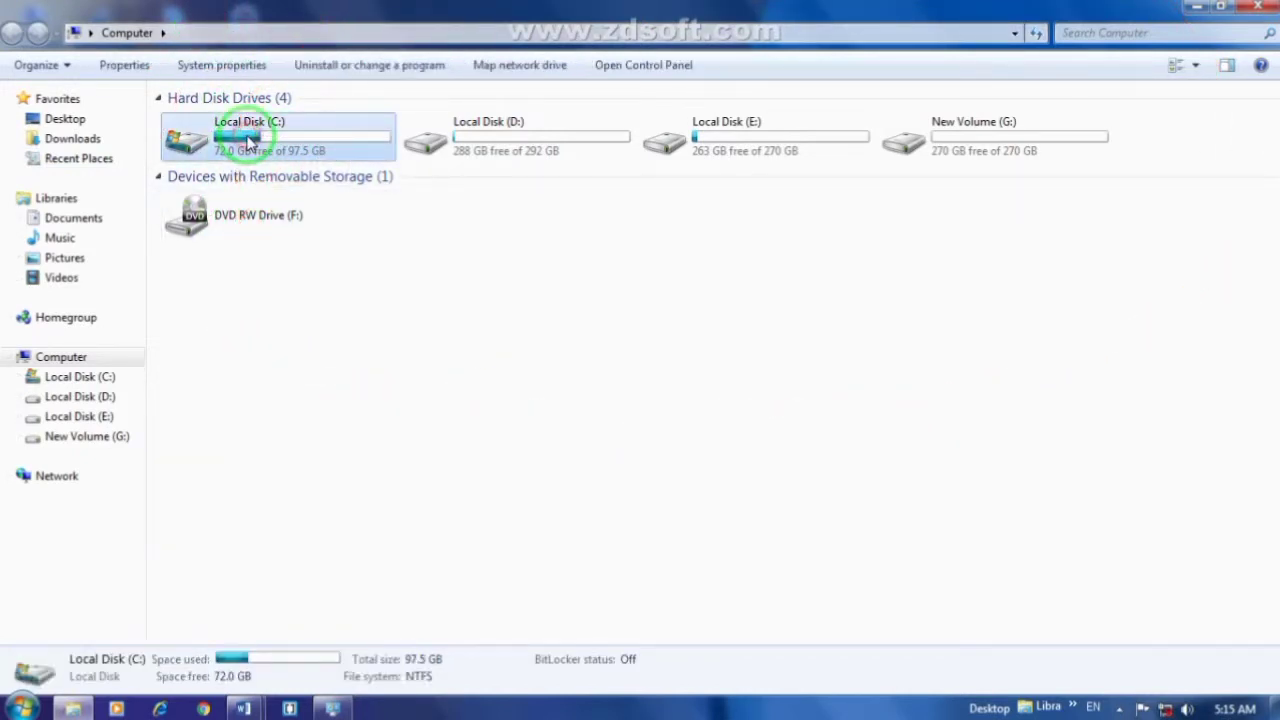
pyautogui.click(545, 138)
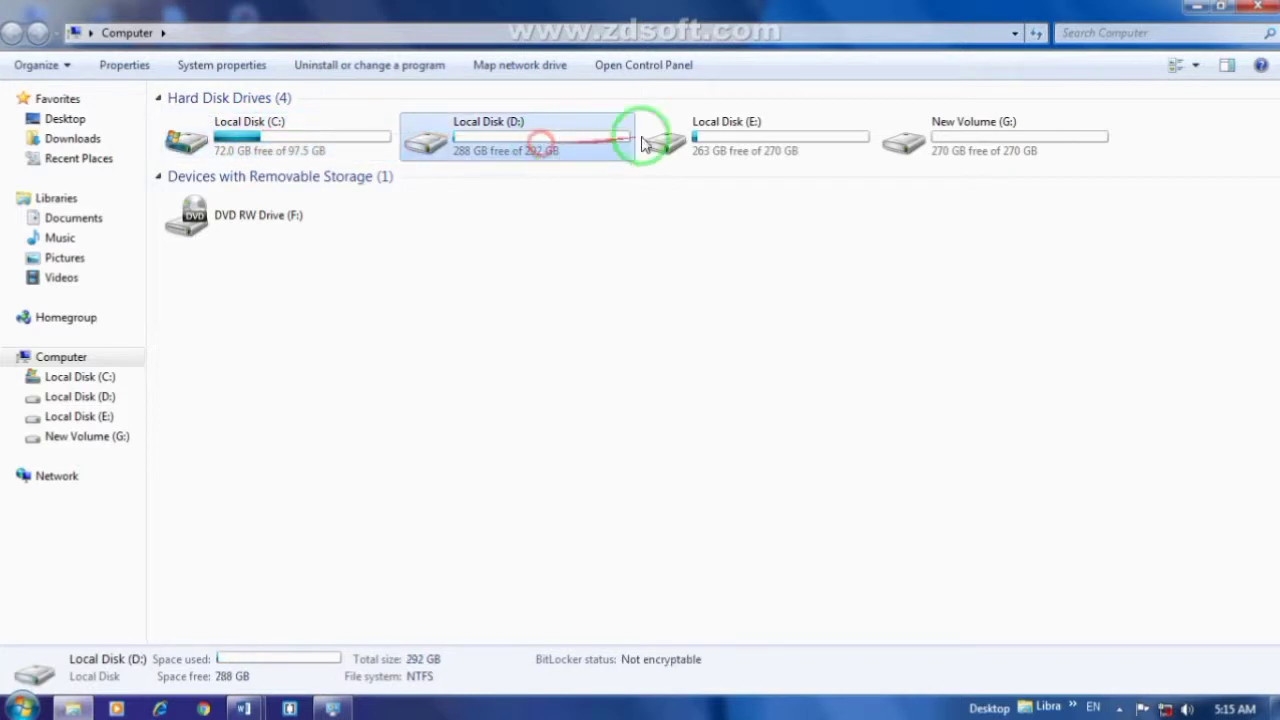
pyautogui.click(775, 133)
pyautogui.click(1015, 130)
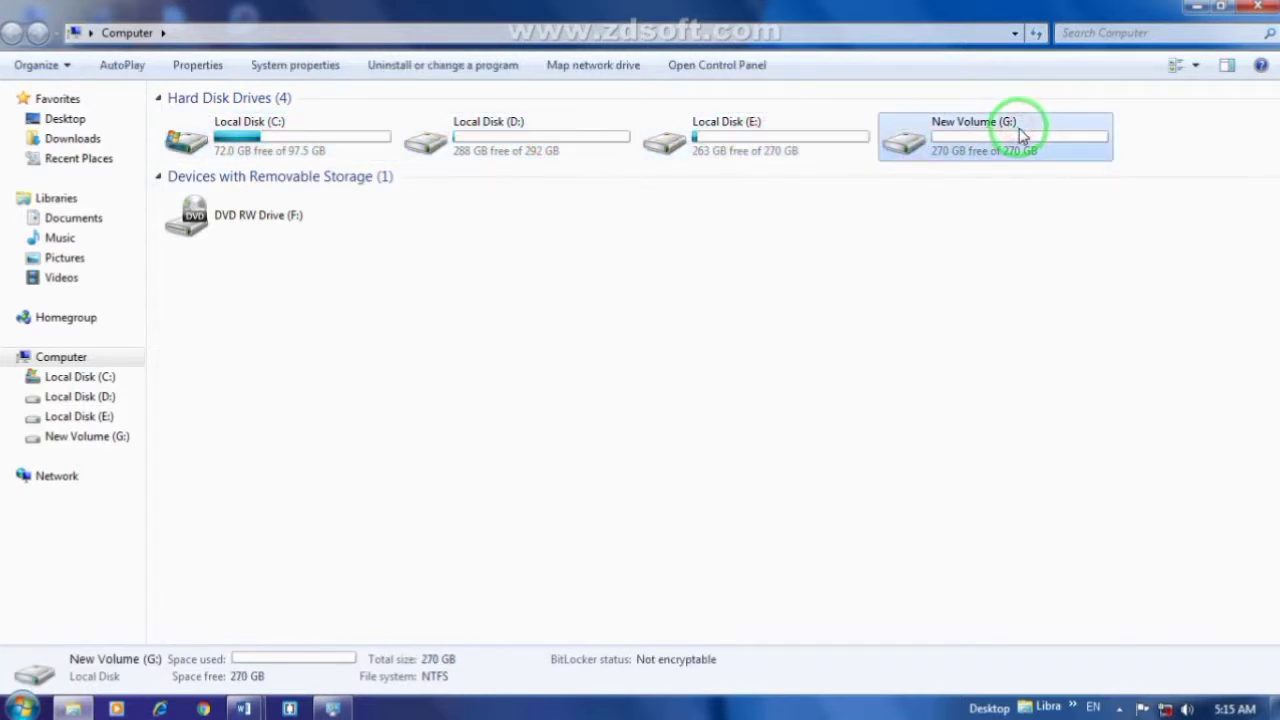
pyautogui.moveTo(1193, 124); pyautogui.dragTo(262, 152)
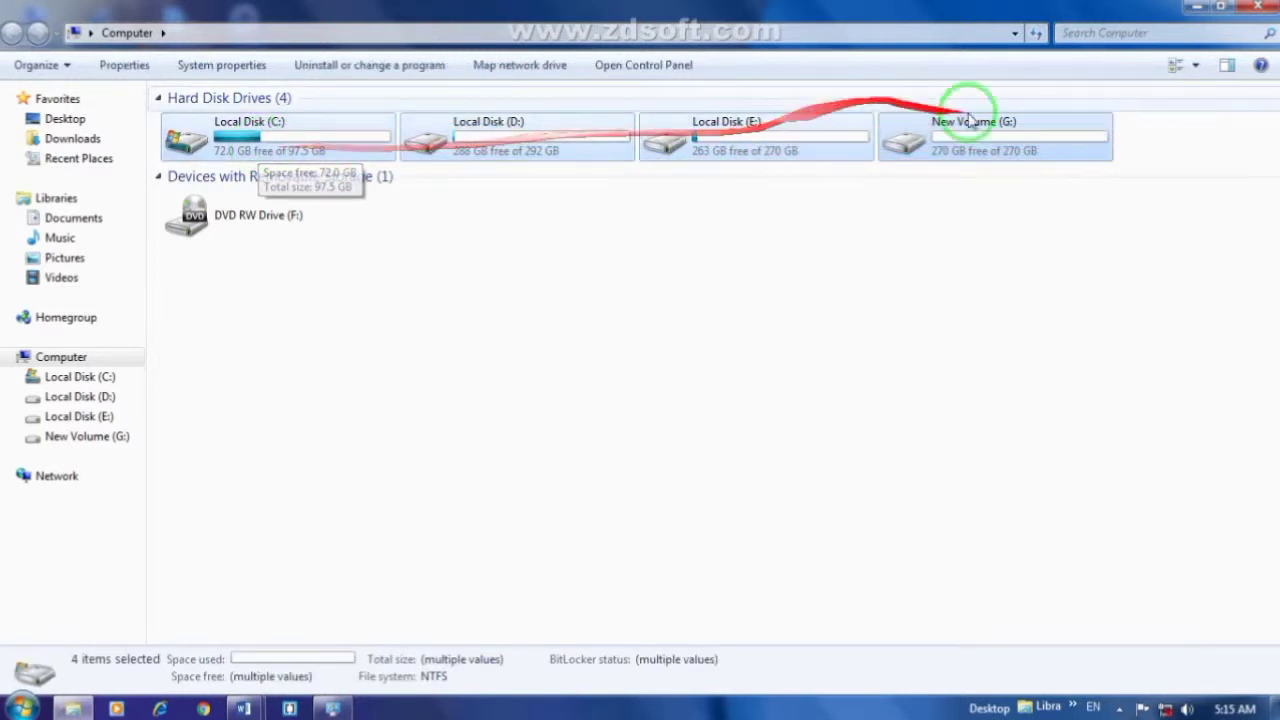
pyautogui.moveTo(1170, 141); pyautogui.dragTo(262, 170)
pyautogui.click(766, 260)
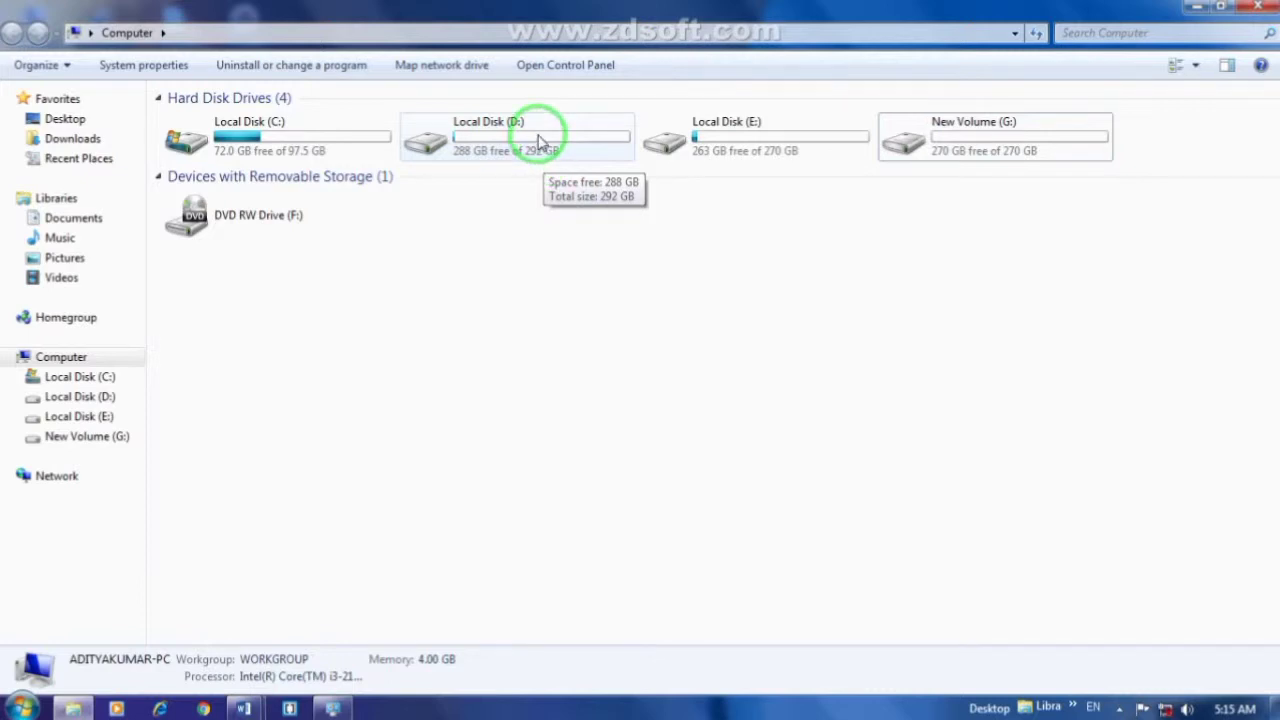
# Select the four hard disk drives again in turn, from C: through D: and E: to G:.
pyautogui.click(326, 146)
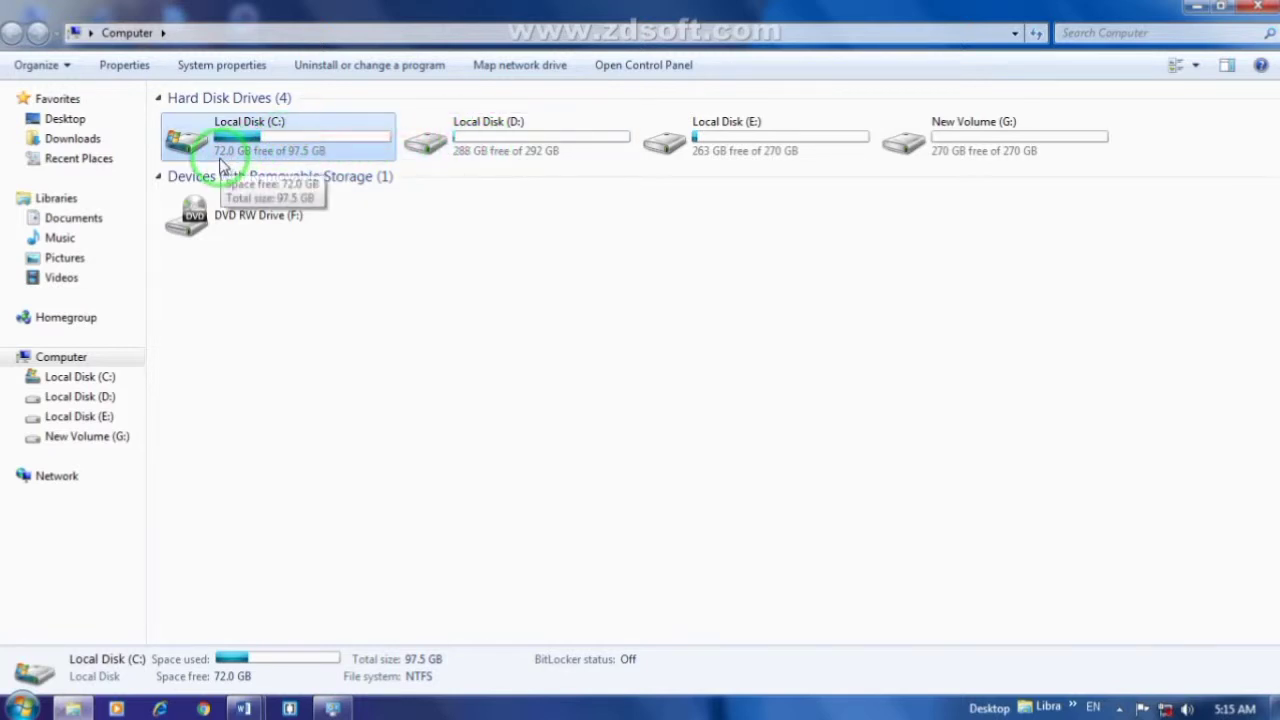
pyautogui.click(476, 162)
pyautogui.click(800, 150)
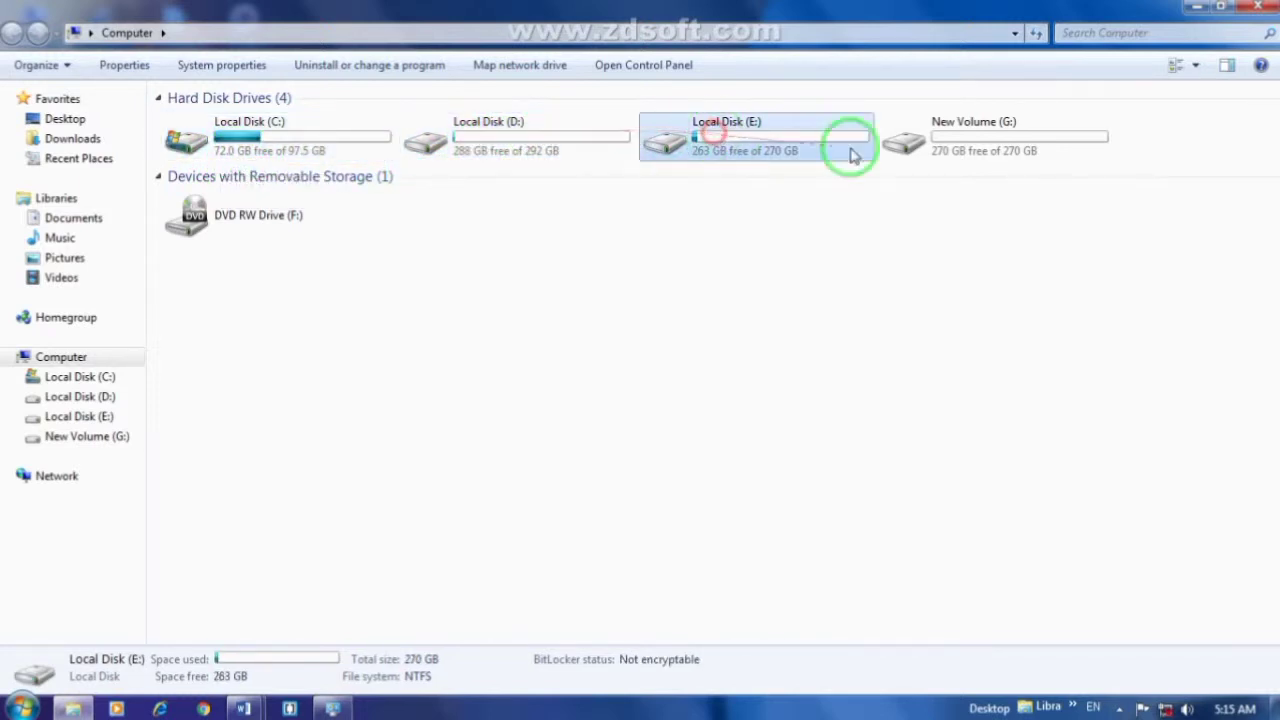
pyautogui.click(1058, 140)
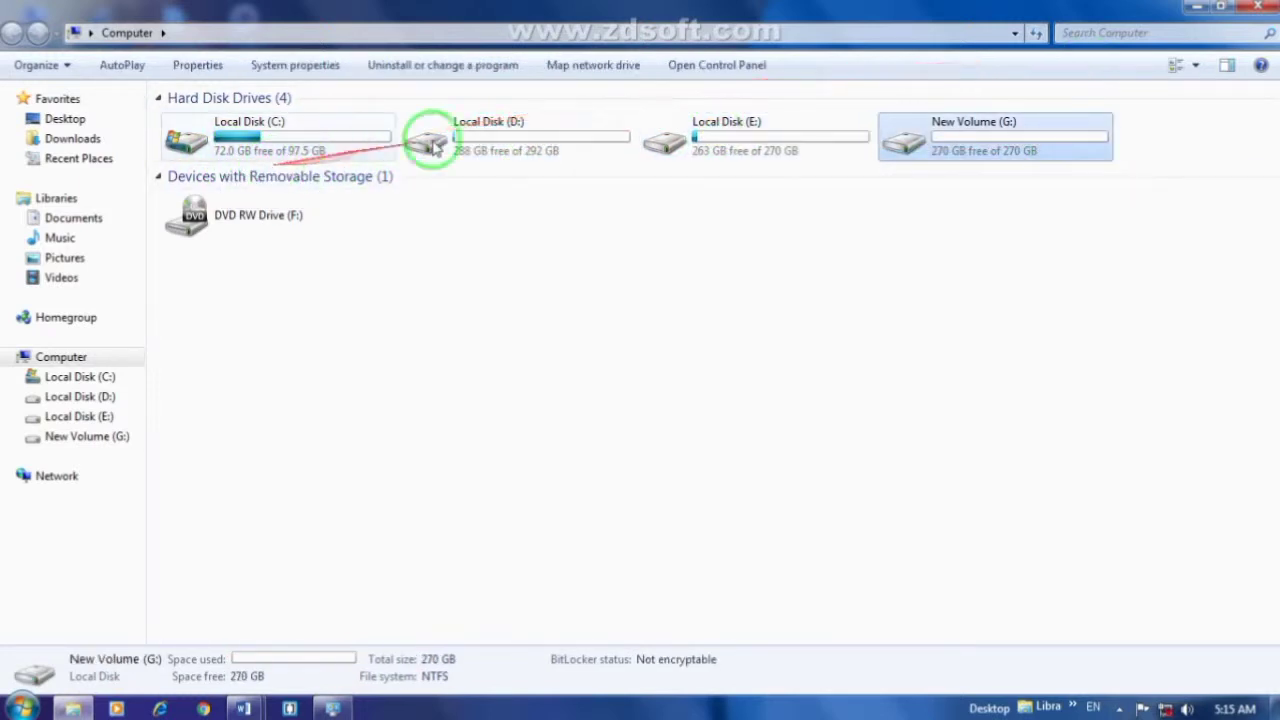
# View the contents of drive D: and of drive E:, returning to the drive list after each, and close the Computer window.
pyautogui.doubleClick(570, 143)
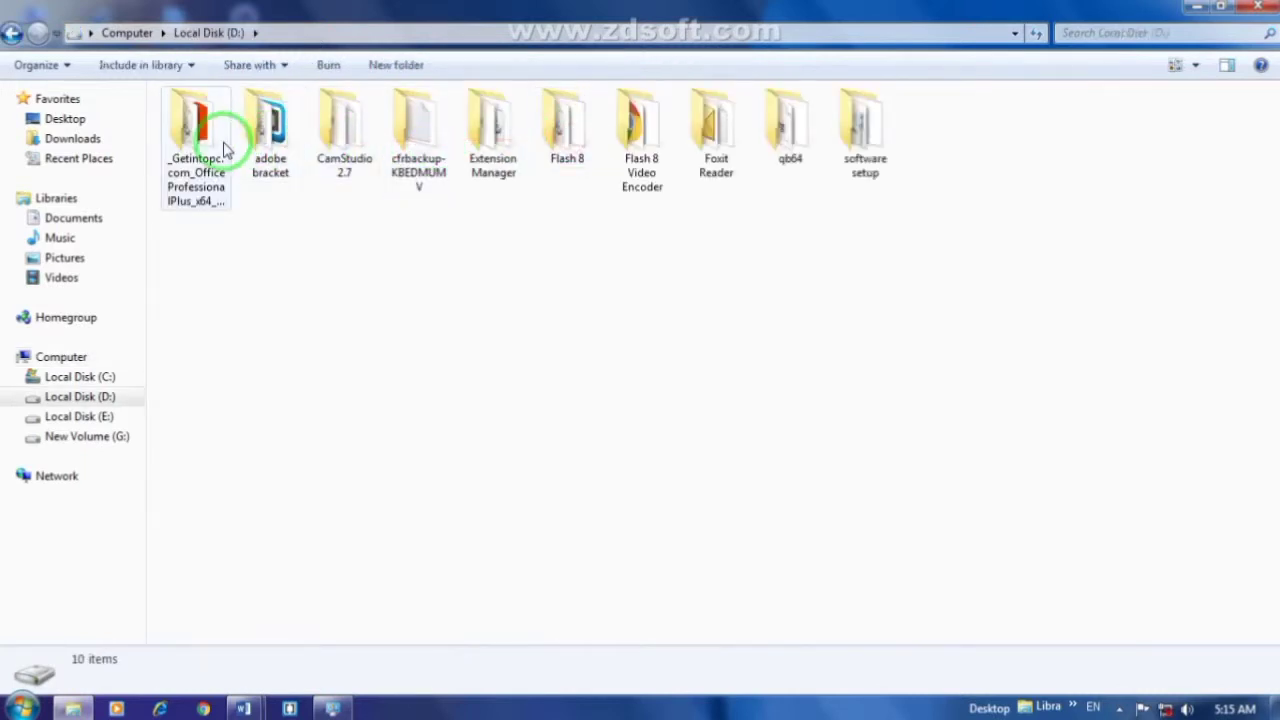
pyautogui.click(12, 33)
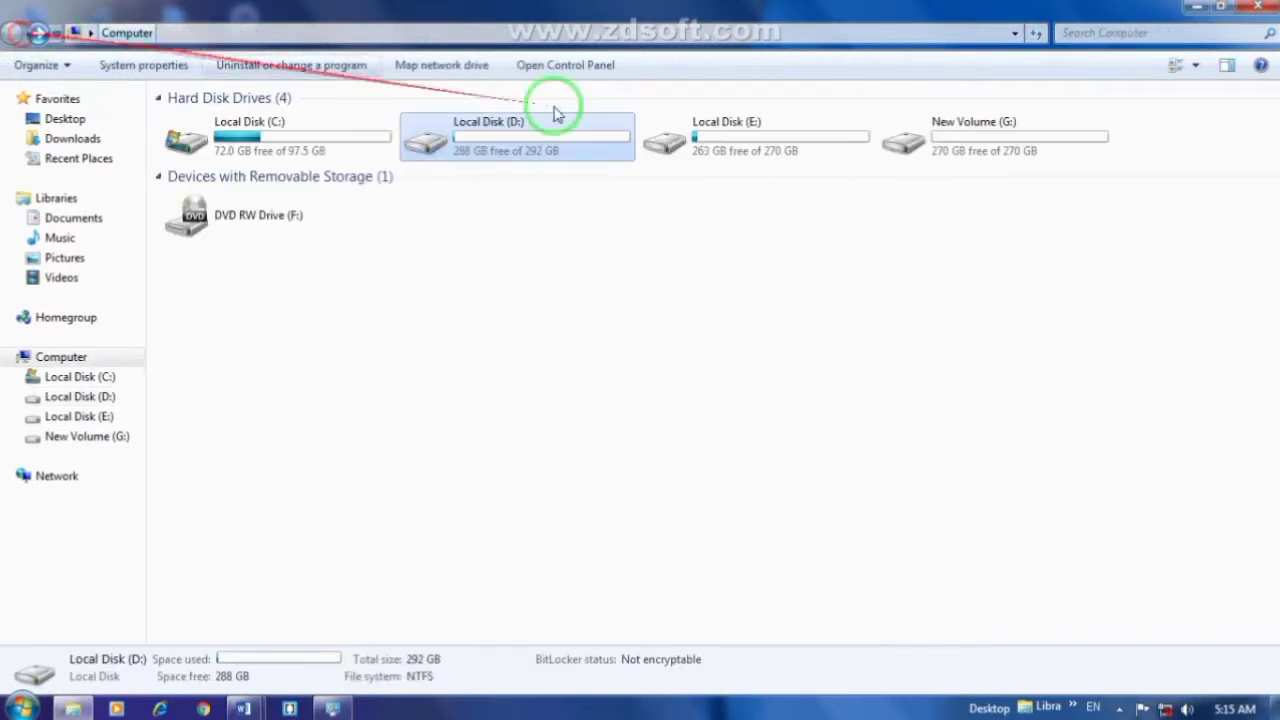
pyautogui.doubleClick(749, 123)
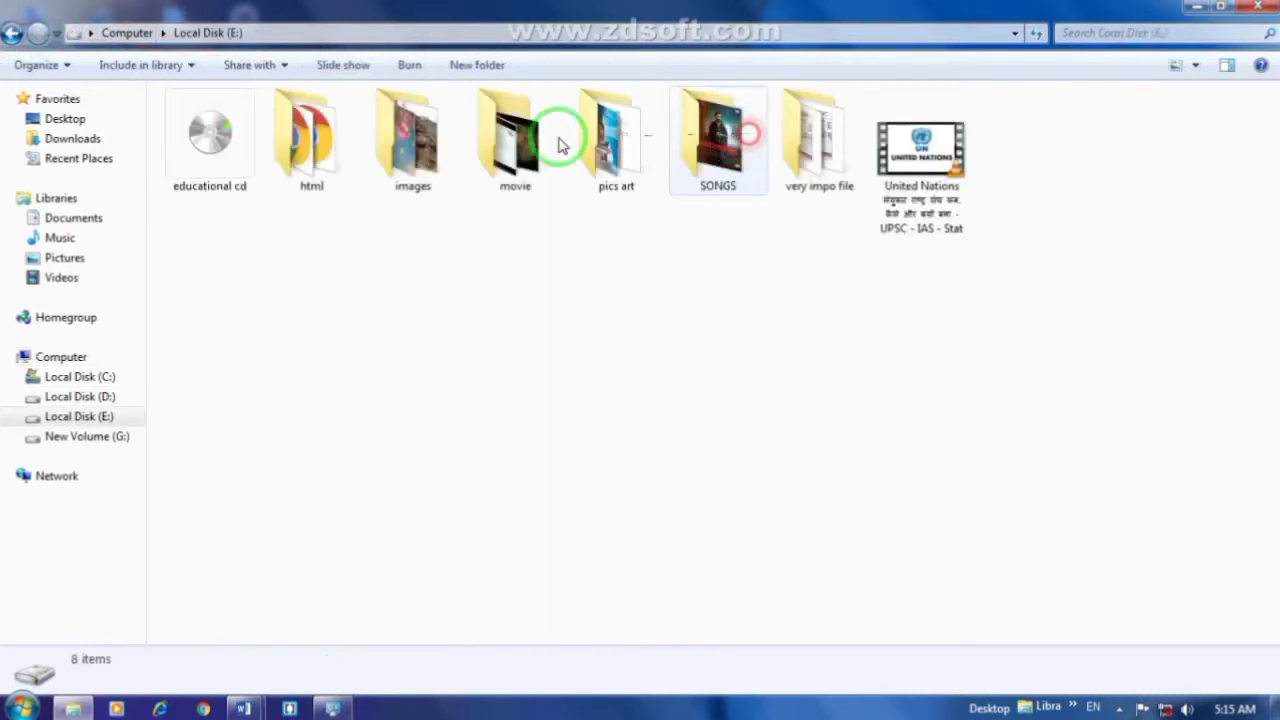
pyautogui.click(12, 33)
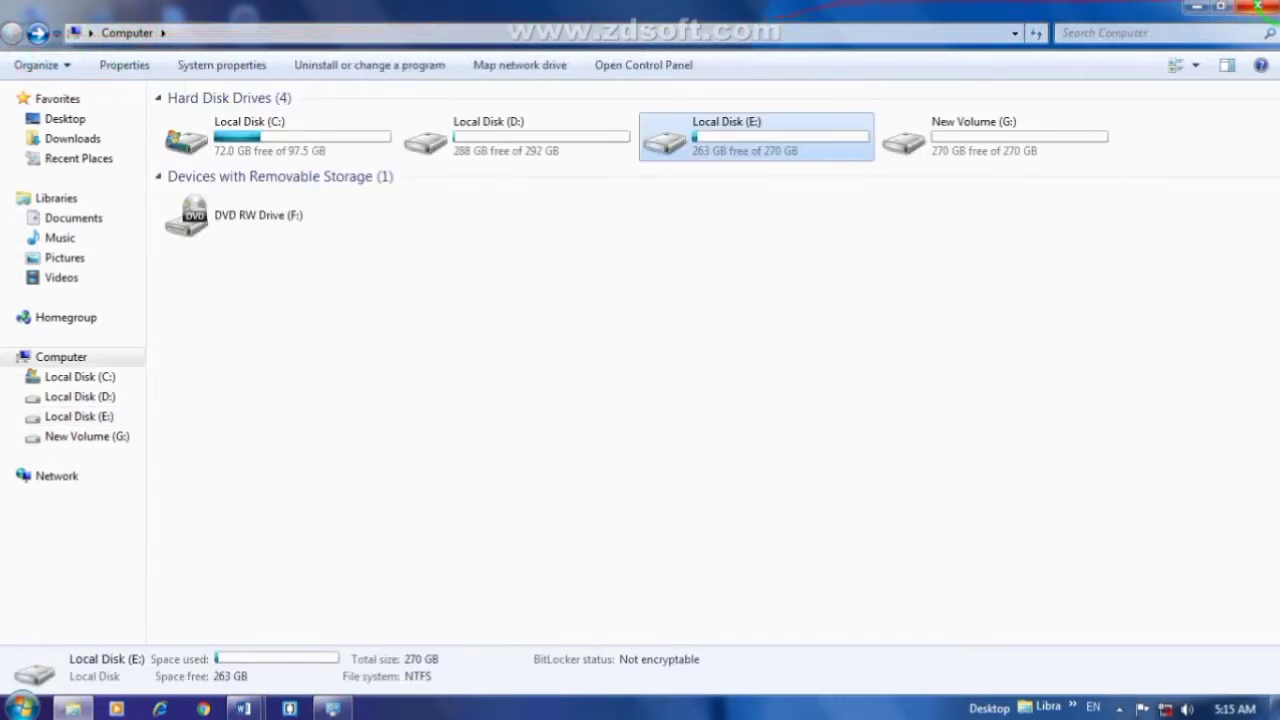
pyautogui.click(1257, 7)
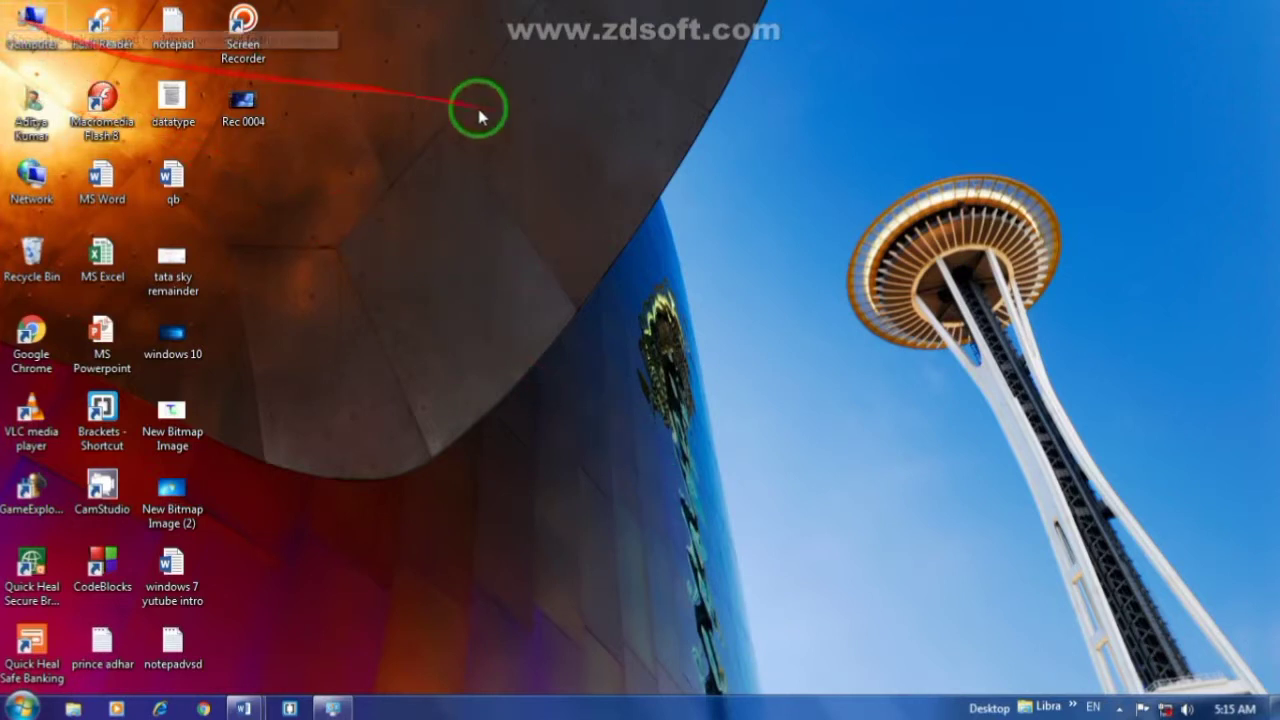
# Search the Start menu for "computer", open Computer from the results, and close its window.
pyautogui.click(22, 706)
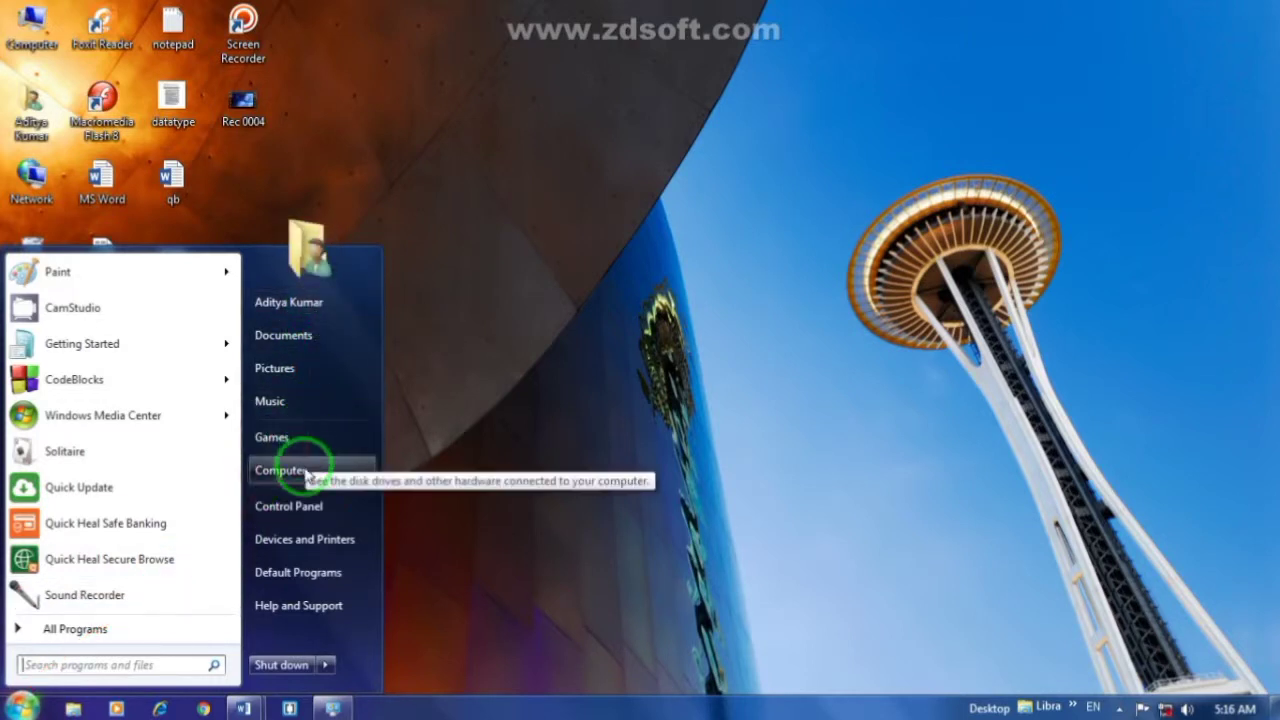
pyautogui.click(174, 664)
pyautogui.write('c')
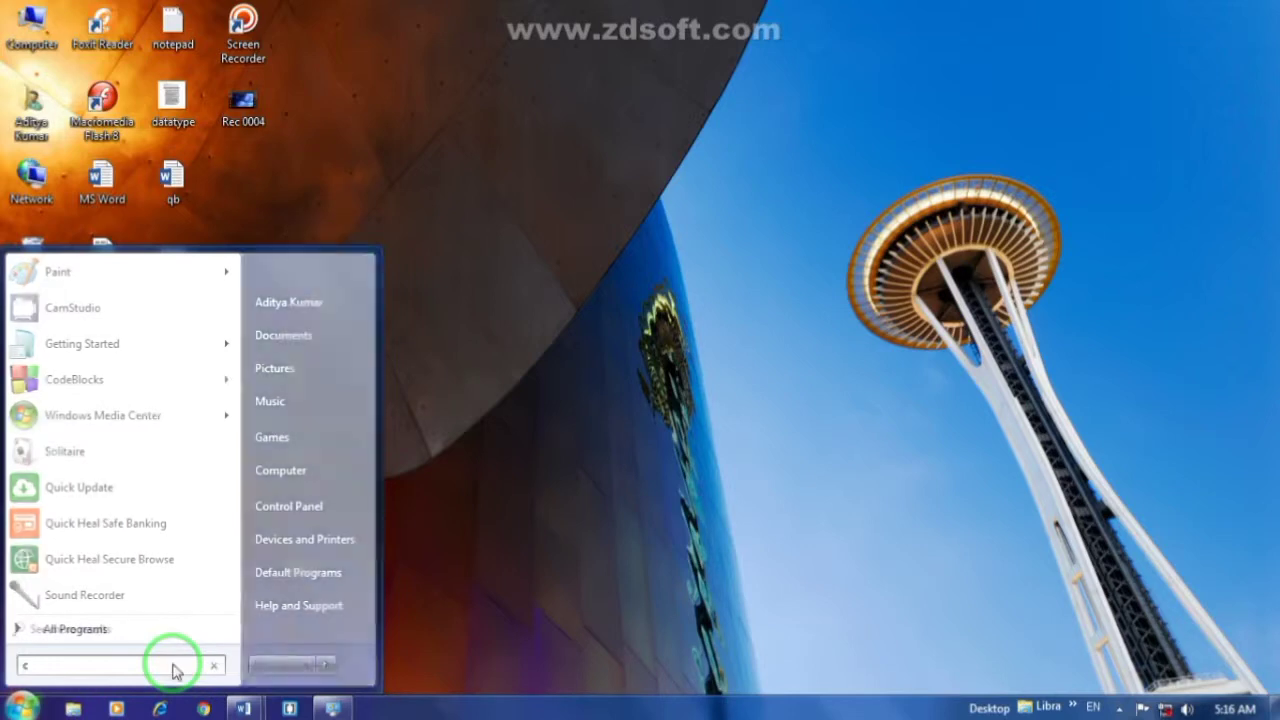
pyautogui.write('omputer')
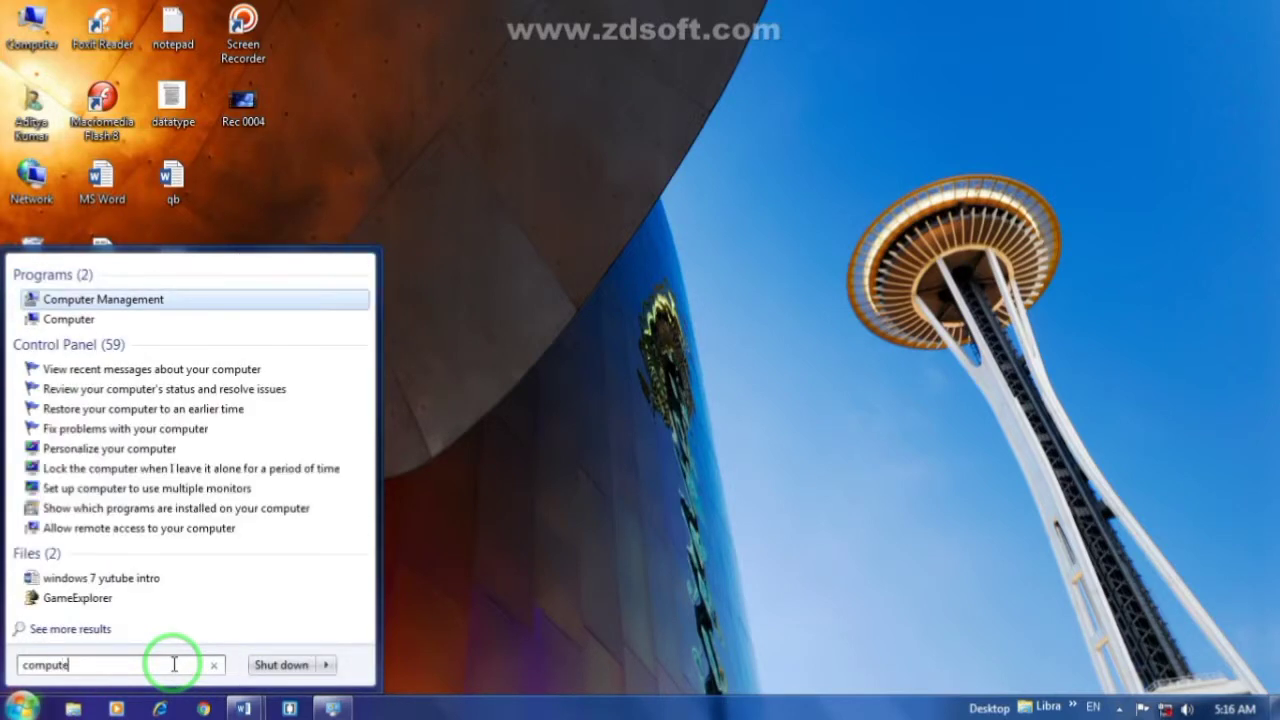
pyautogui.click(140, 320)
pyautogui.click(1265, 8)
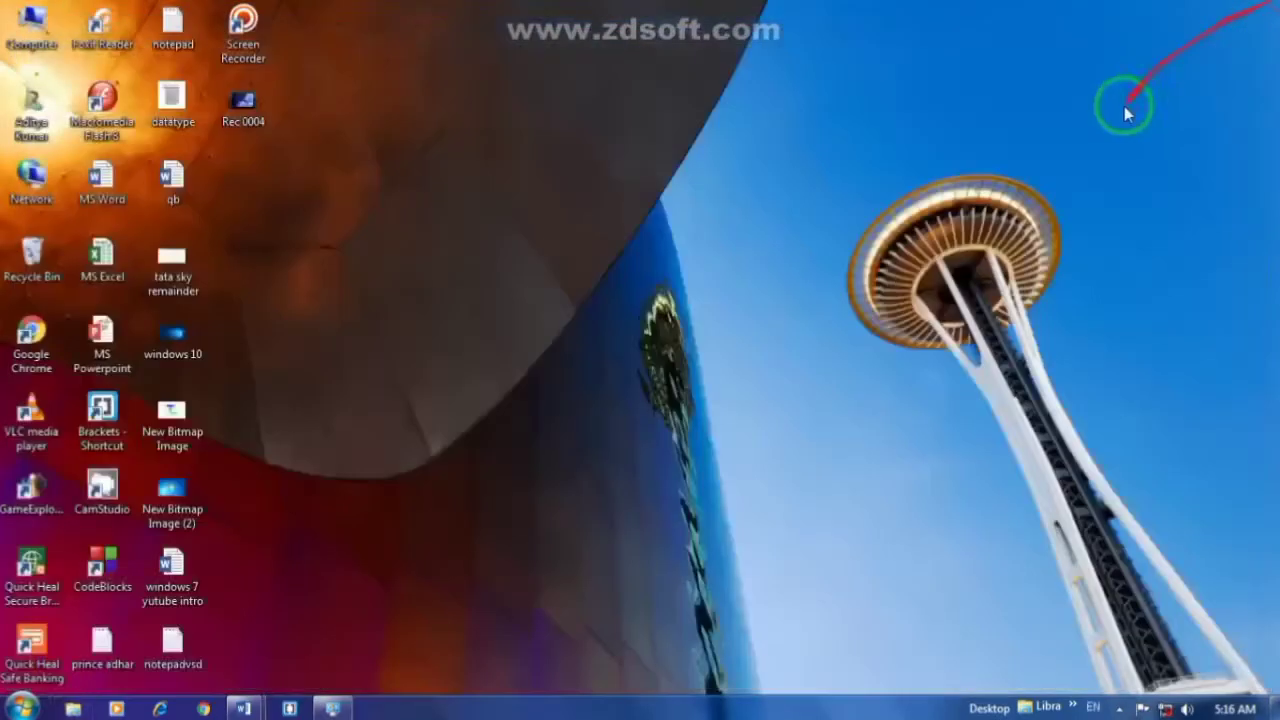